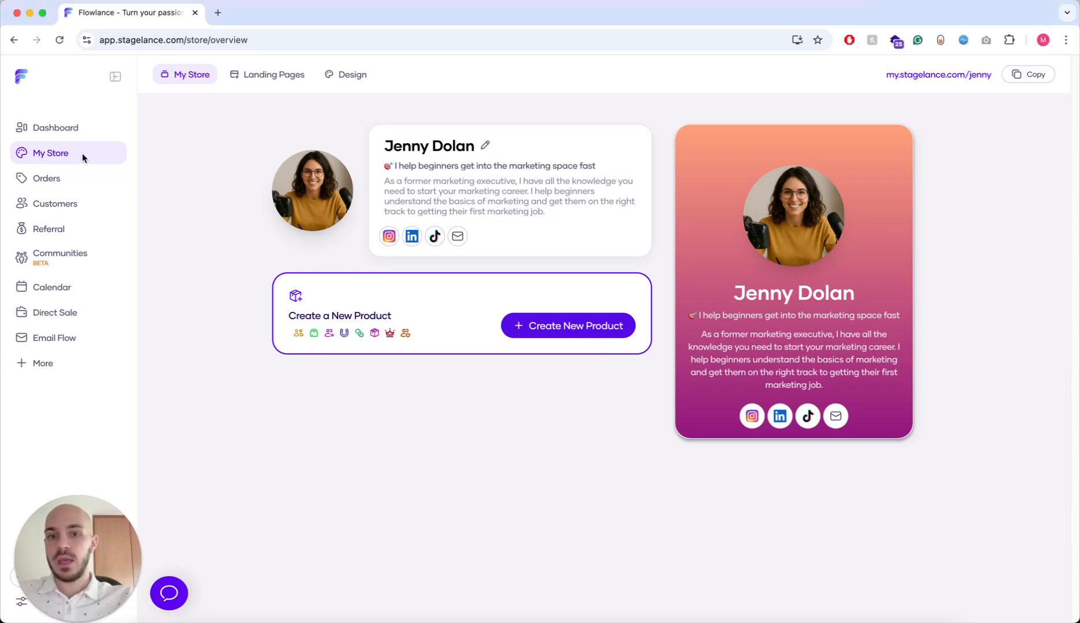
- Start a new store product from My Store with Create New Product
click(552, 328)
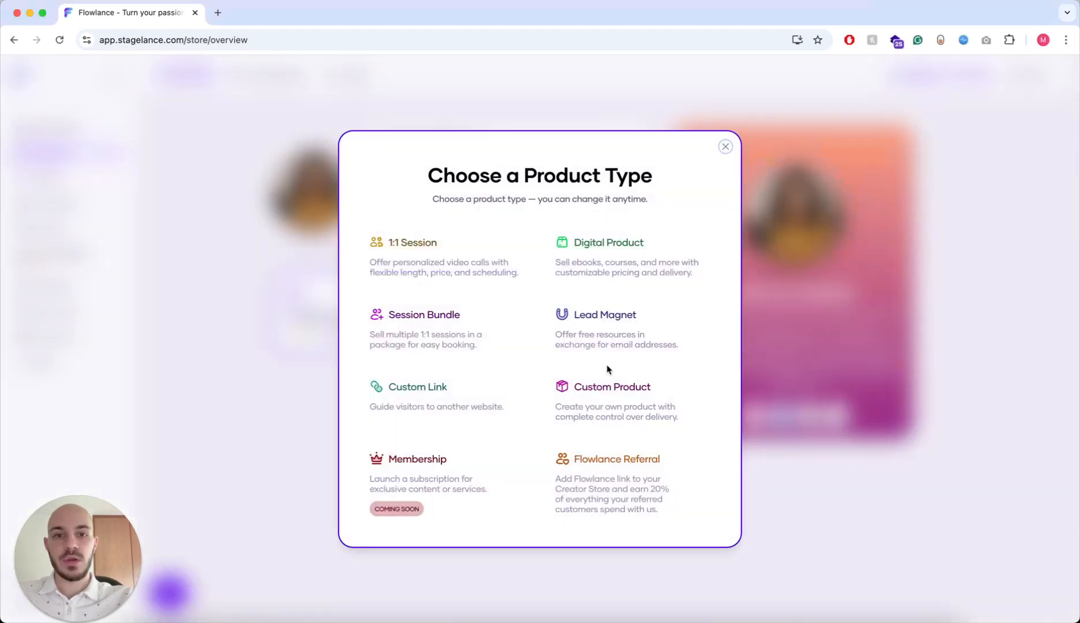
- Create a digital product titled 'How To Become A Marketing Expert' with button text 'Buy It Now!'
click(604, 268)
click(522, 252)
key(super+Tab)
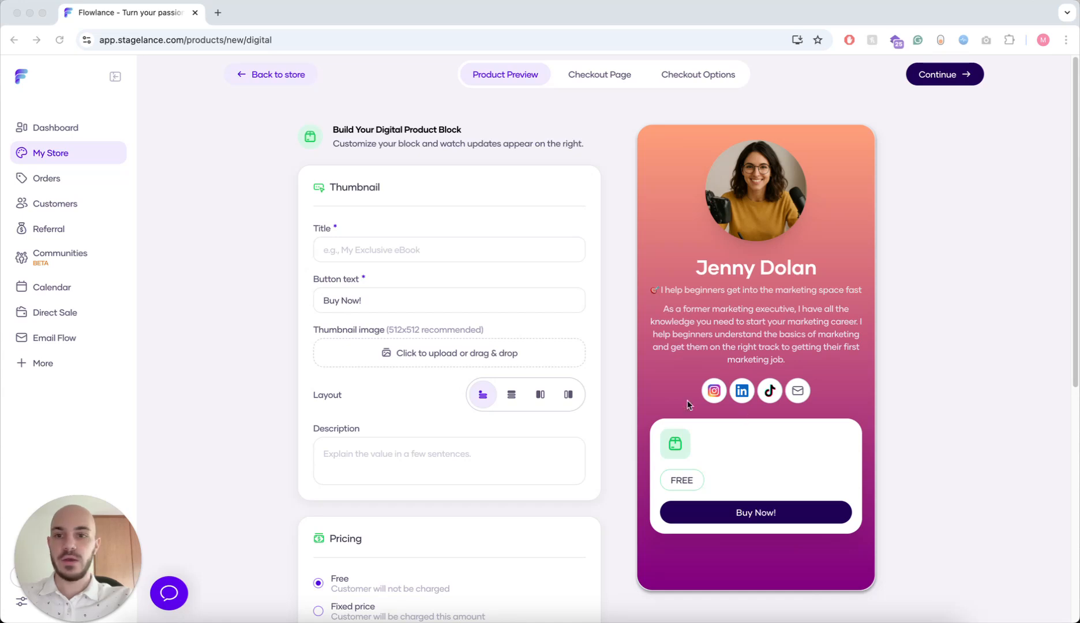
click(421, 251)
text(How To Become A Marketing Expert)
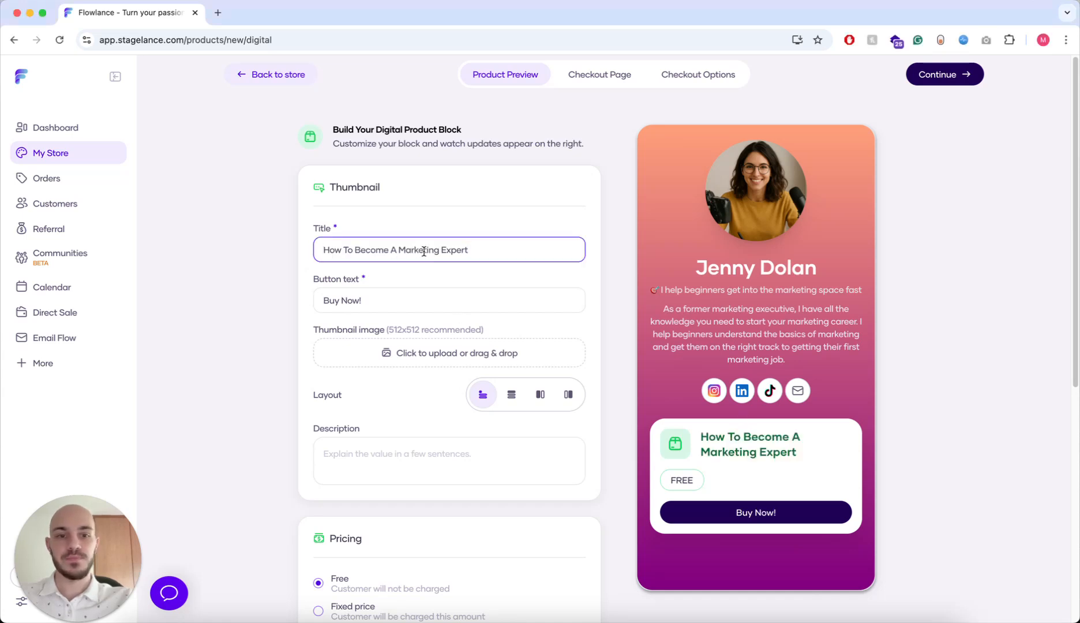
scroll(425, 271, down, 2)
click(340, 230)
text(It)
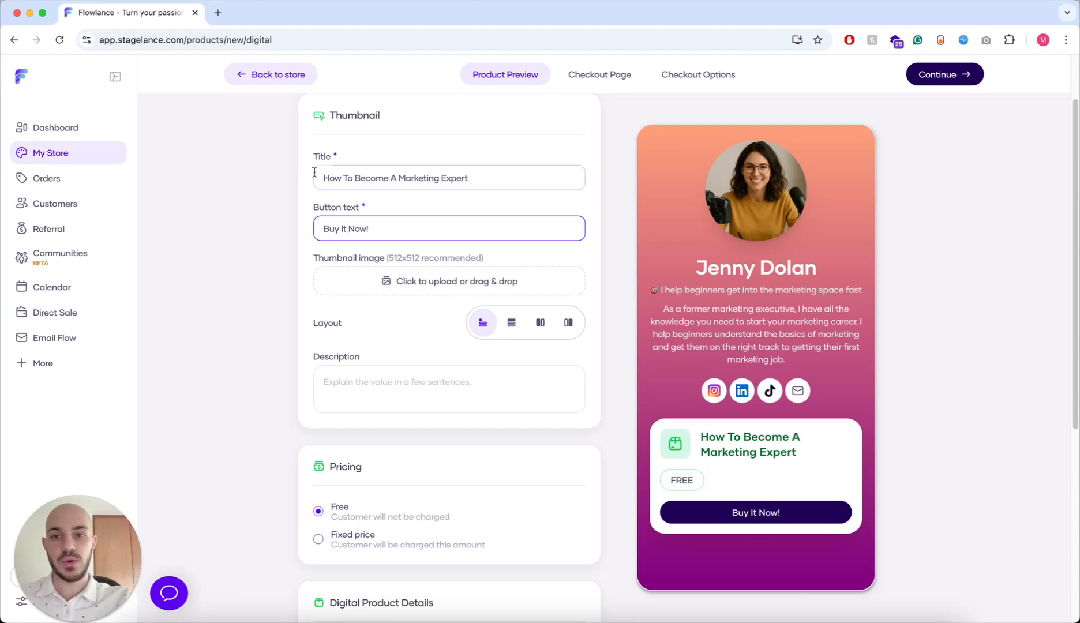
- Upload and crop the ebook cover PNG as the product thumbnail
click(406, 284)
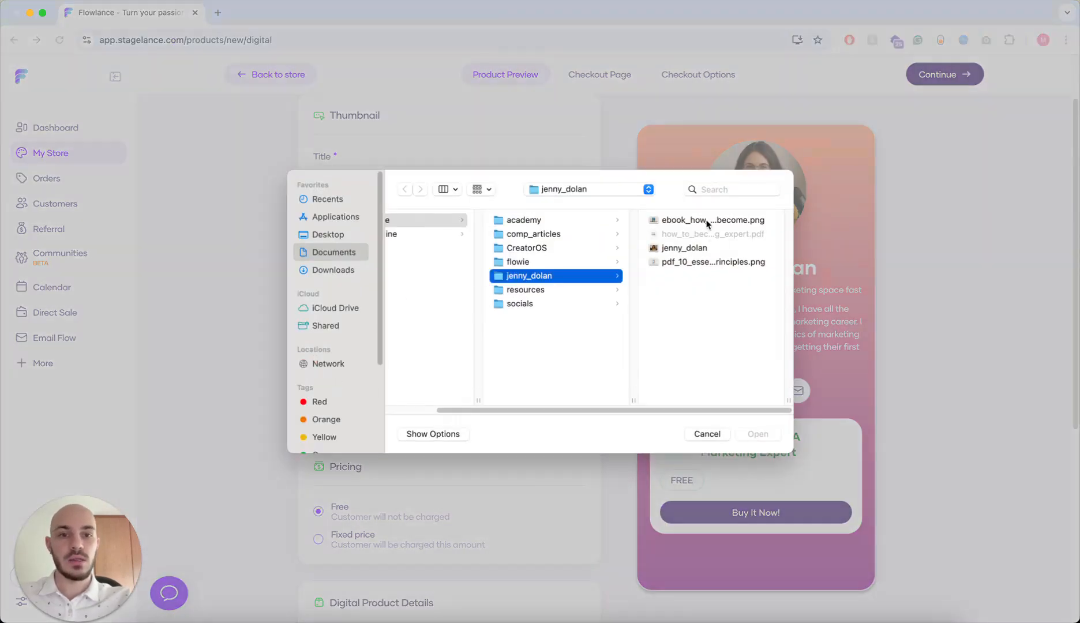
click(715, 221)
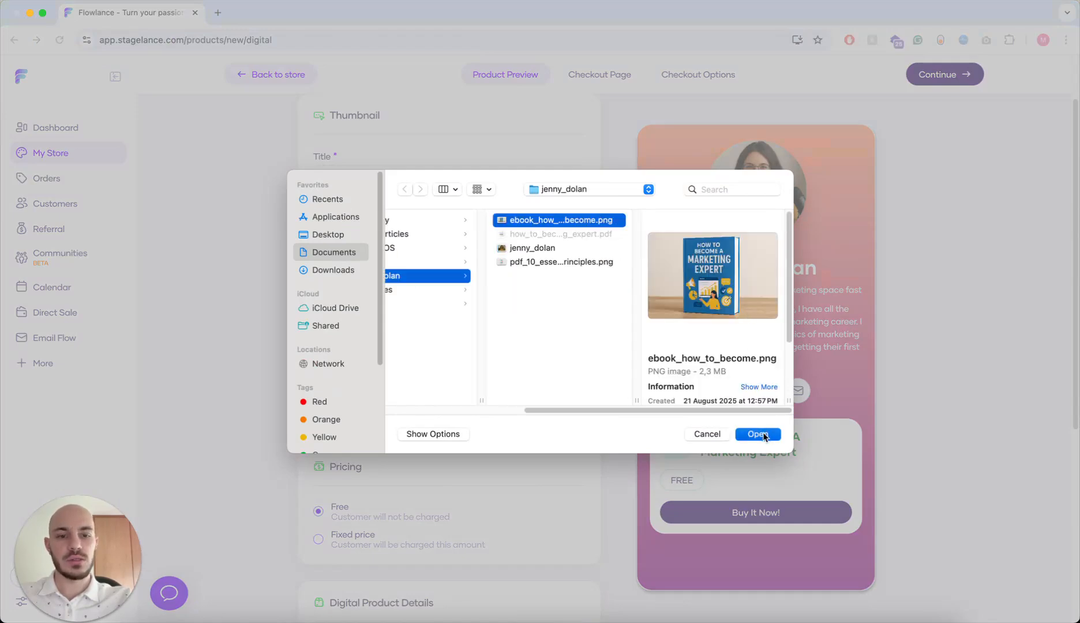
click(764, 432)
click(669, 464)
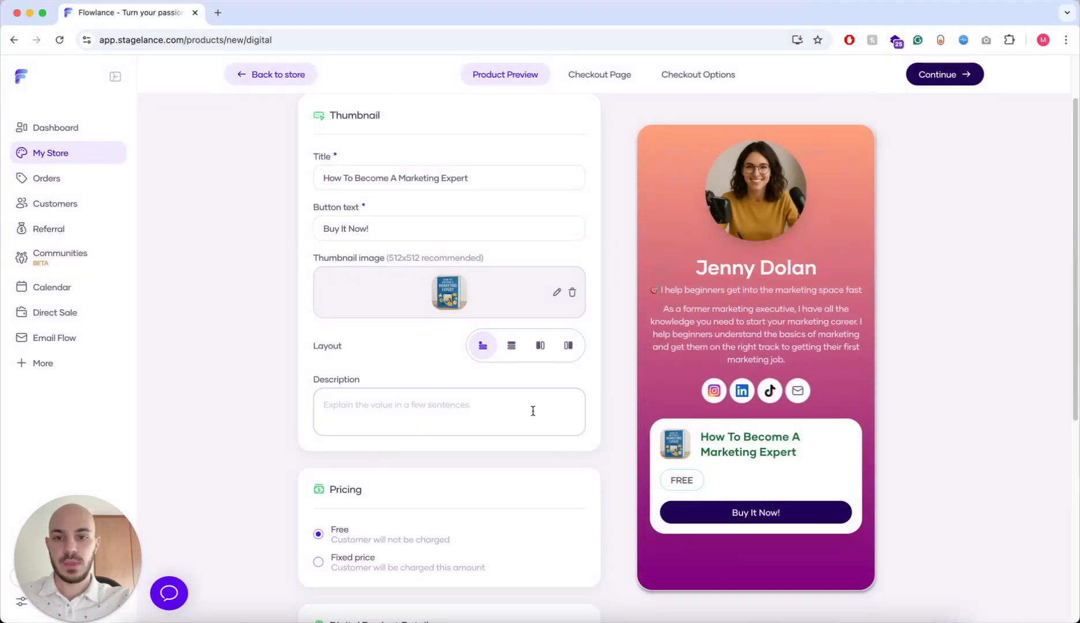
- Paste the description about mastering marketing skills and strategies into Description
click(447, 410)
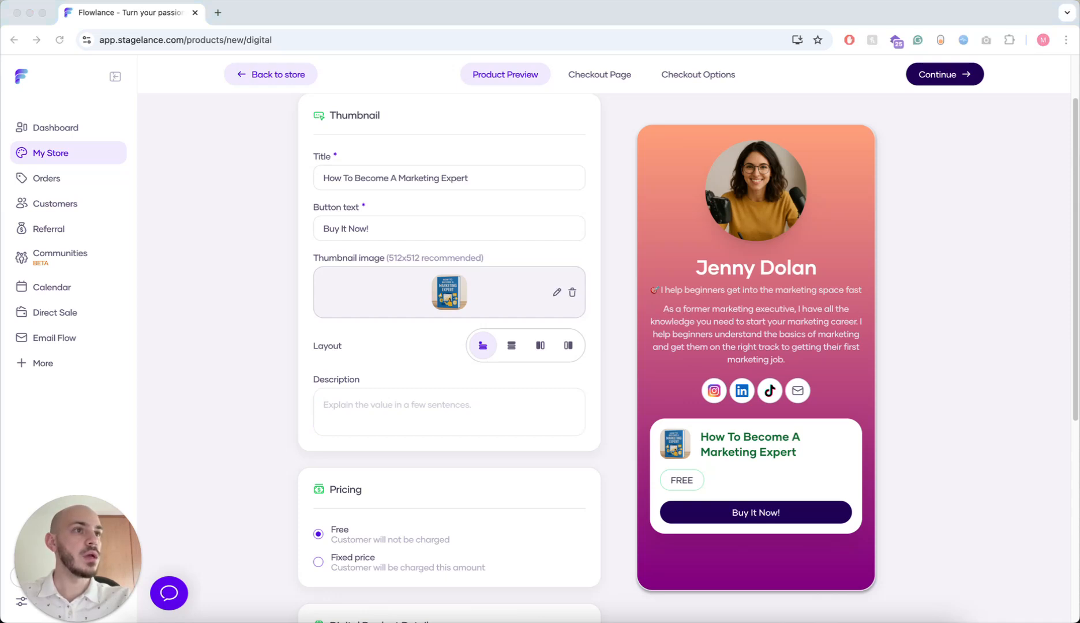
click(419, 410)
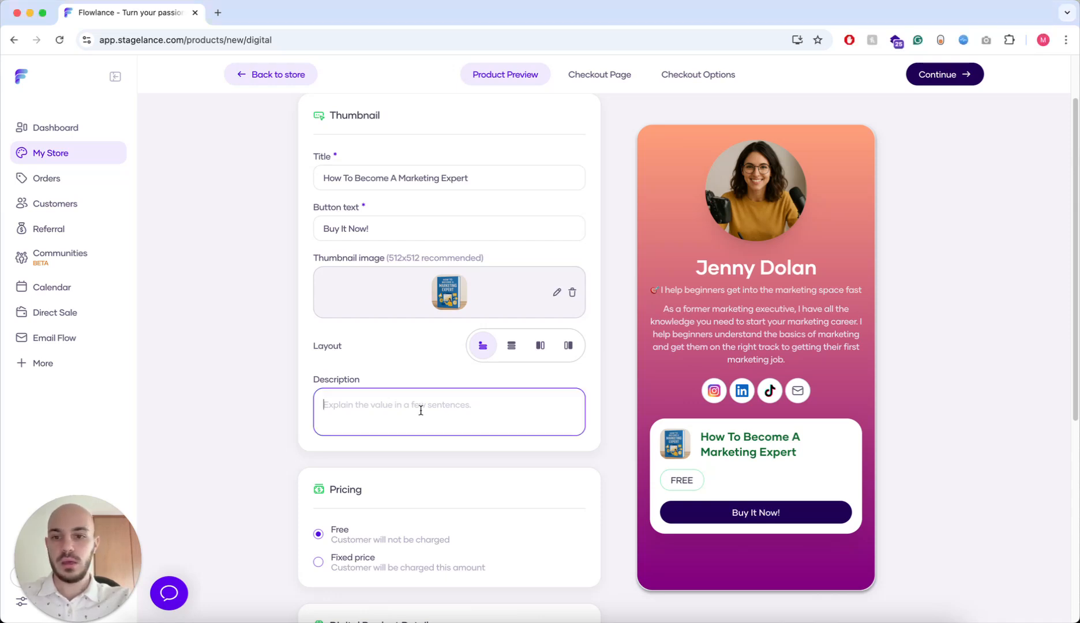
text(A clear, practical guide to mastering marketing skills and strategies that drive real results.)
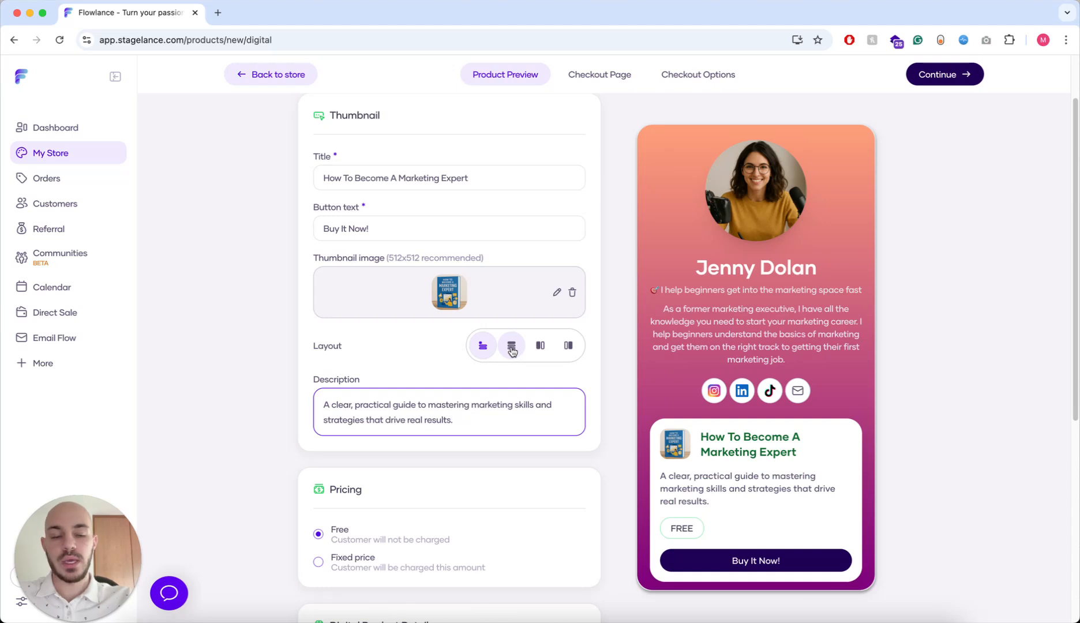
scroll(612, 352, down, 1)
scroll(738, 350, down, 1)
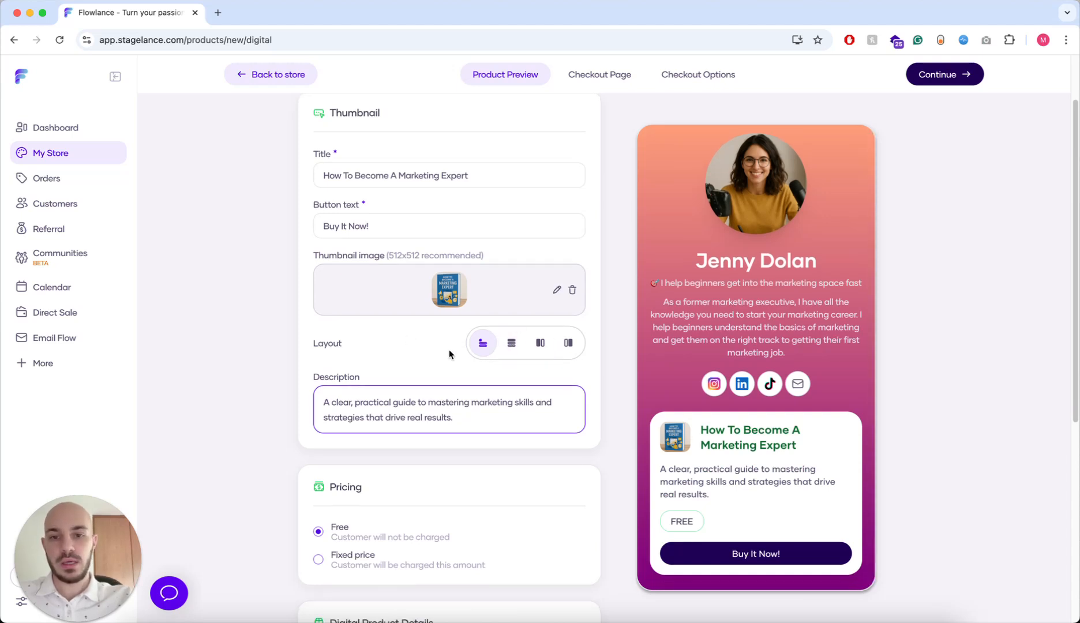
scroll(767, 340, down, 2)
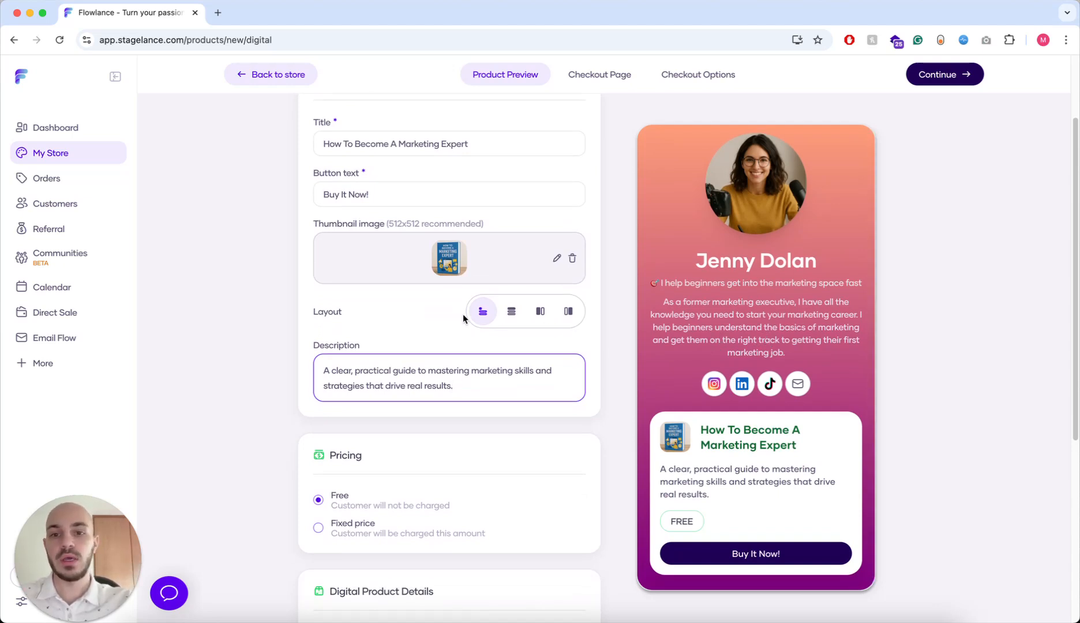
- Compare the card layouts and settle on the stacked large-image layout
click(482, 315)
click(511, 311)
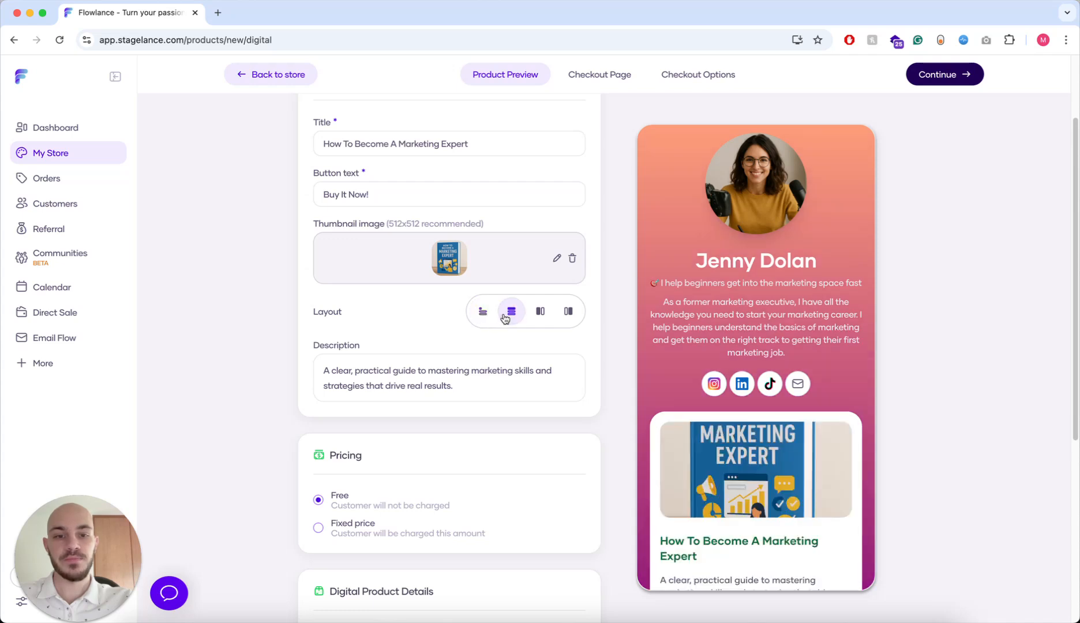
scroll(776, 395, down, 2)
scroll(776, 395, down, 1)
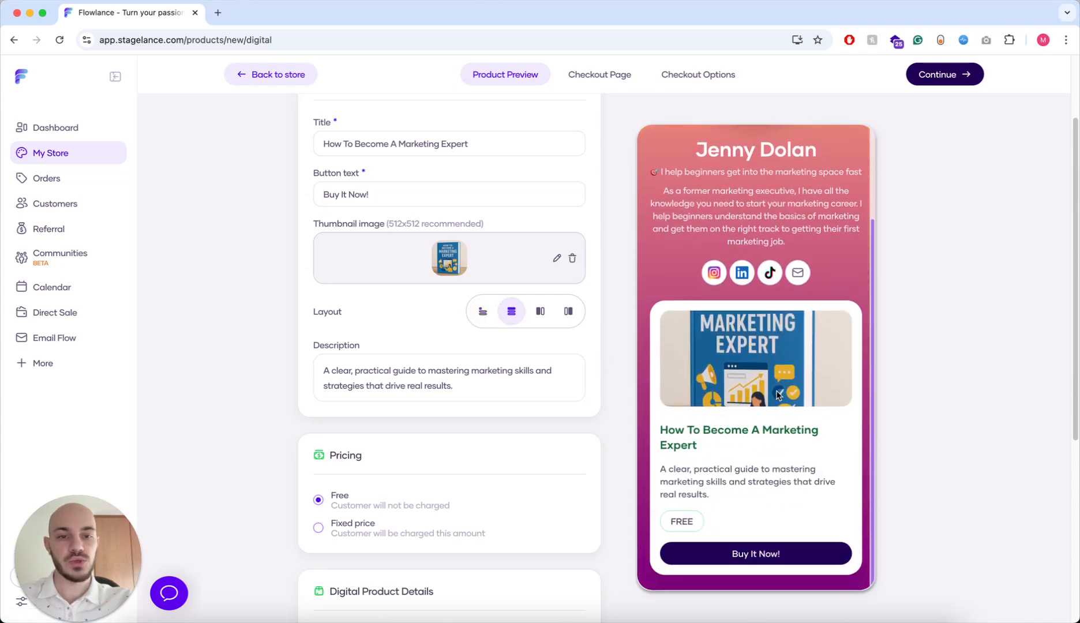
click(539, 312)
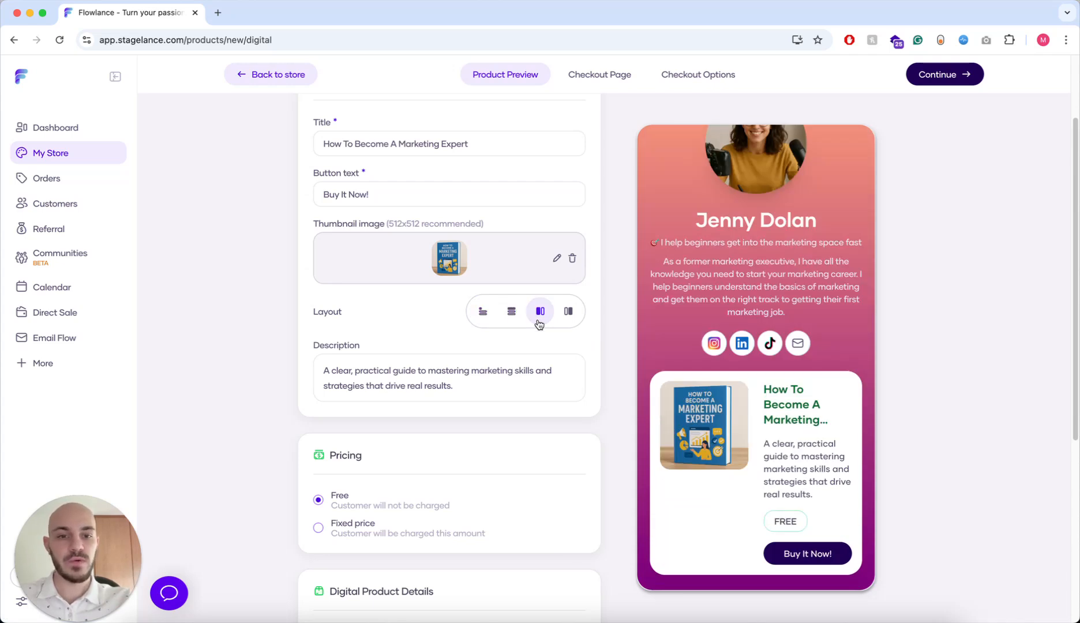
click(568, 315)
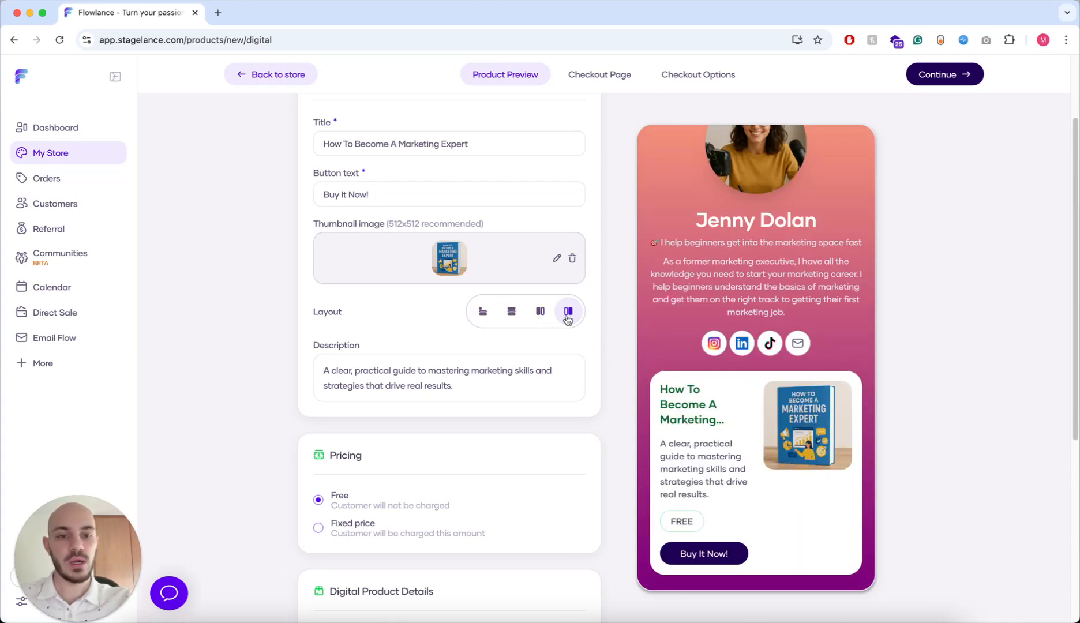
click(511, 311)
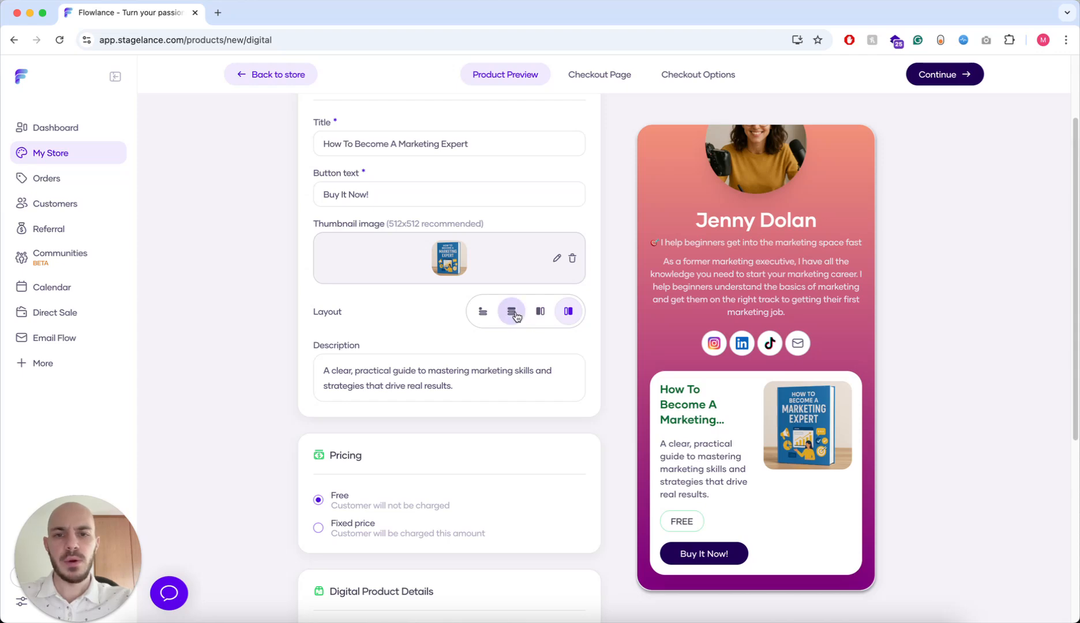
scroll(731, 338, down, 4)
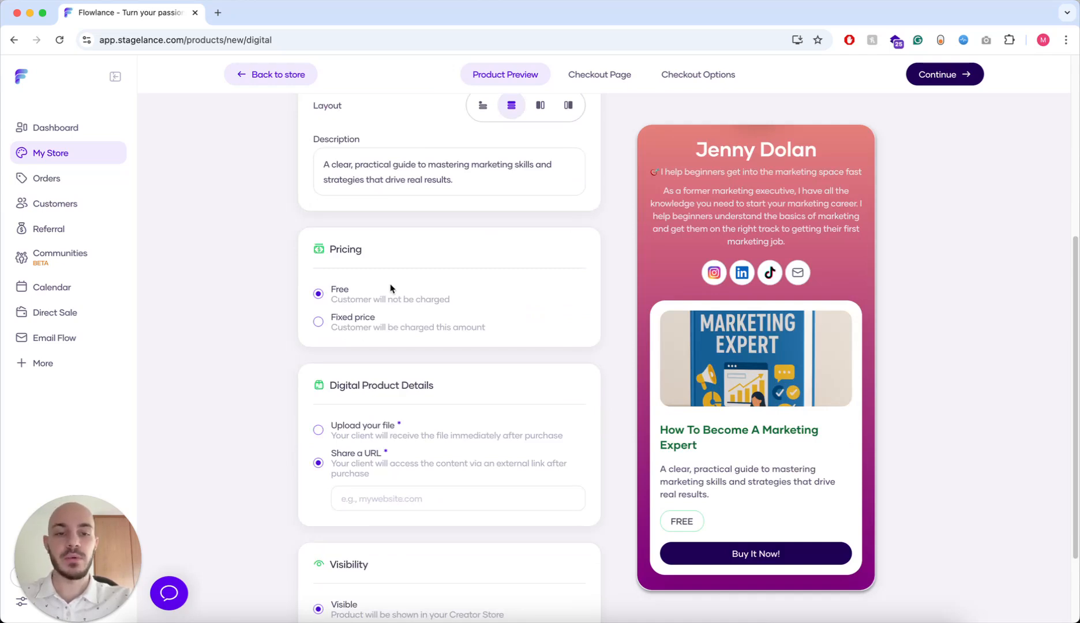
- Set a Fixed price of 30 with Discount on and a New price of 20
click(320, 323)
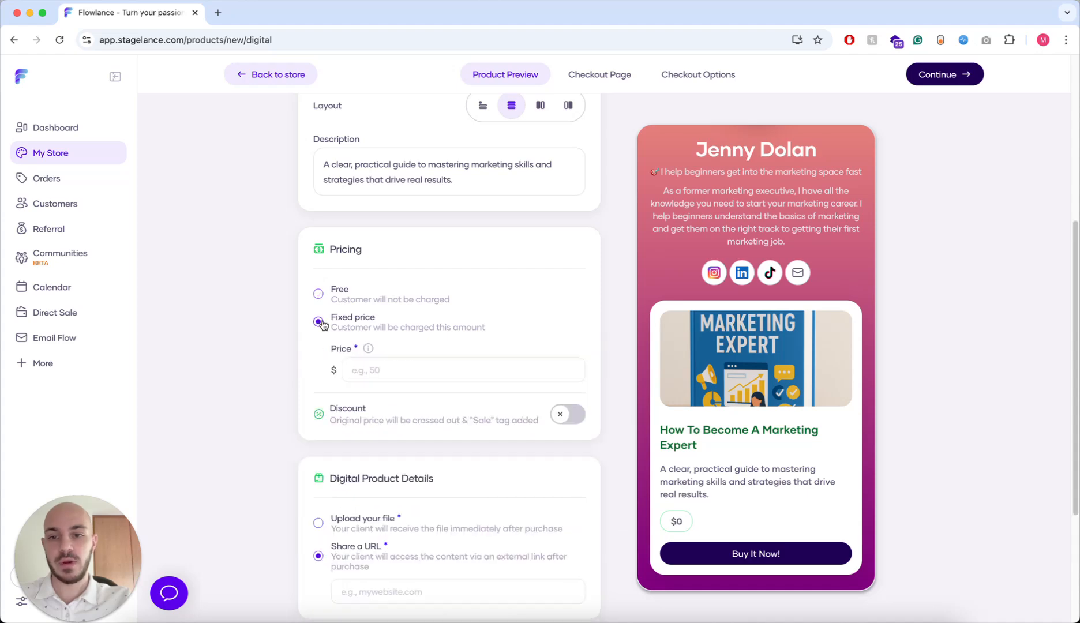
click(411, 362)
text(30)
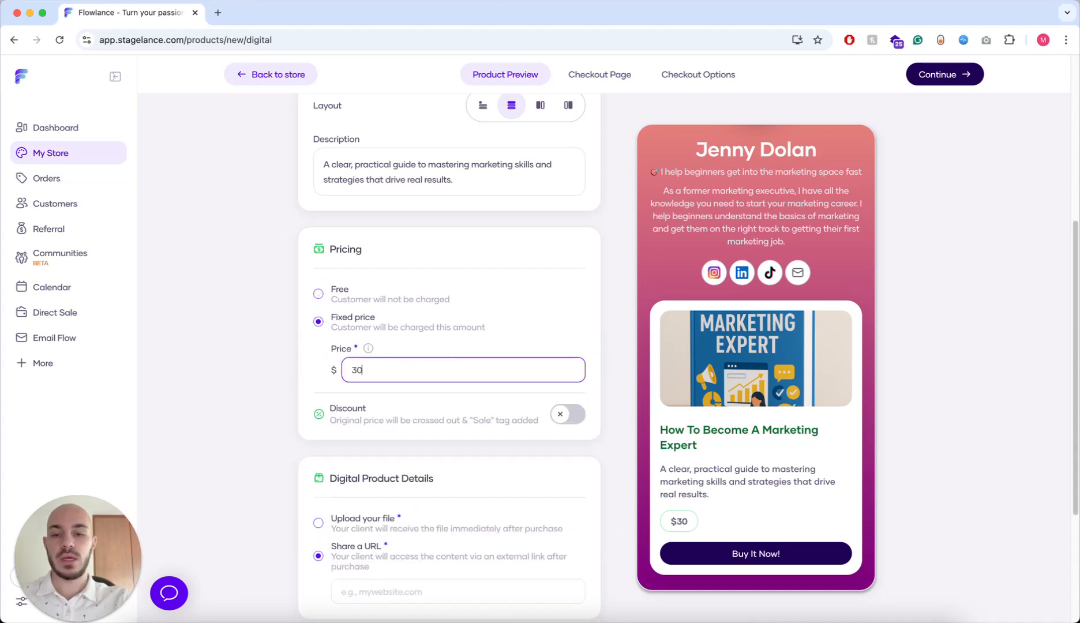
scroll(509, 332, down, 4)
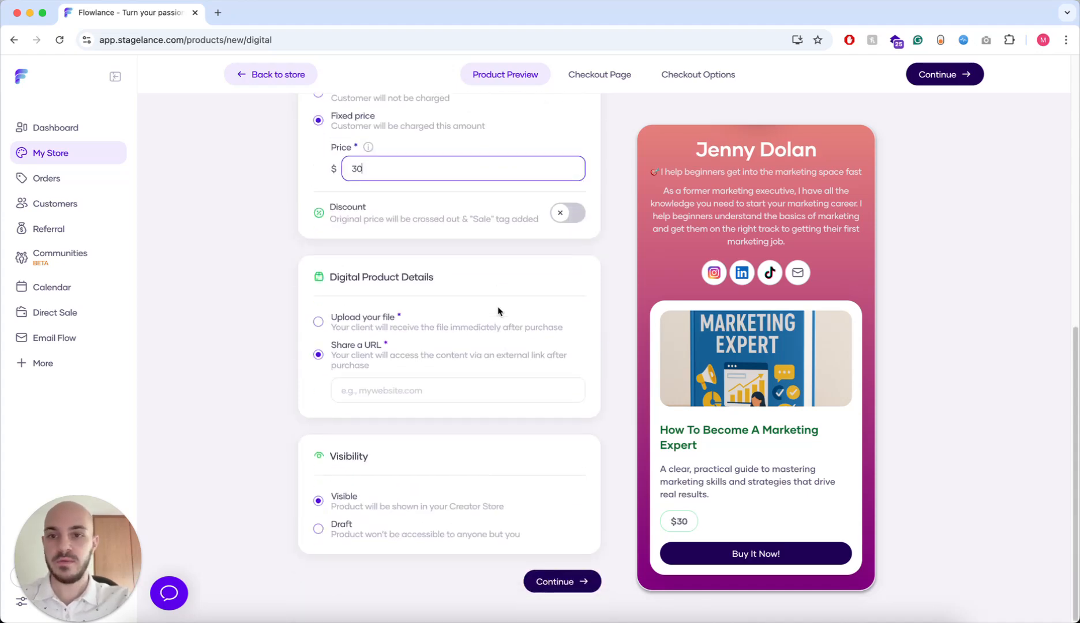
click(572, 213)
click(492, 254)
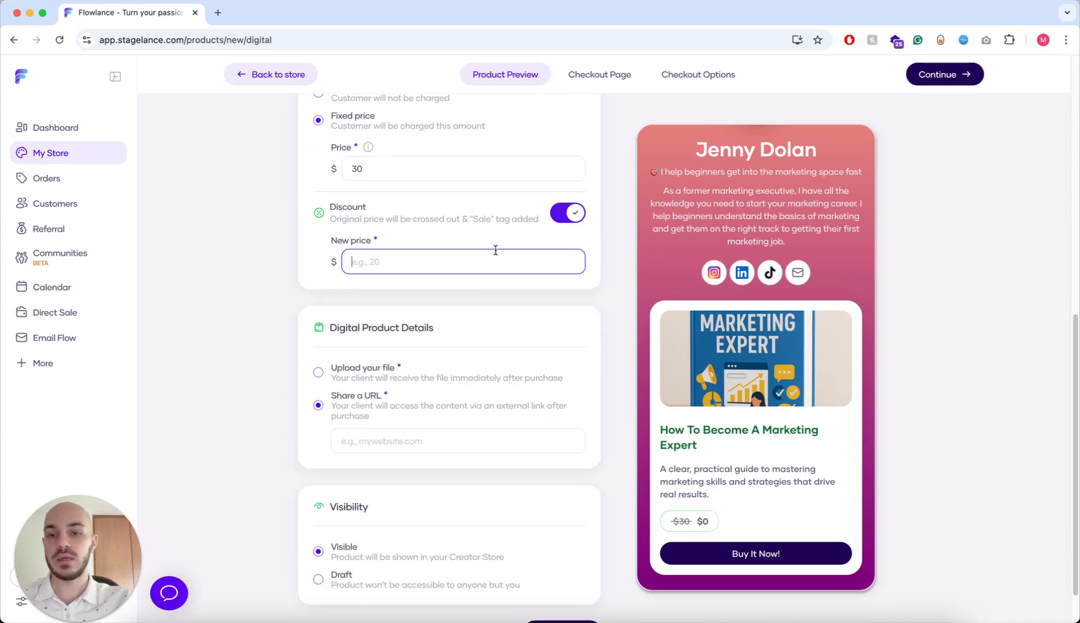
text(20)
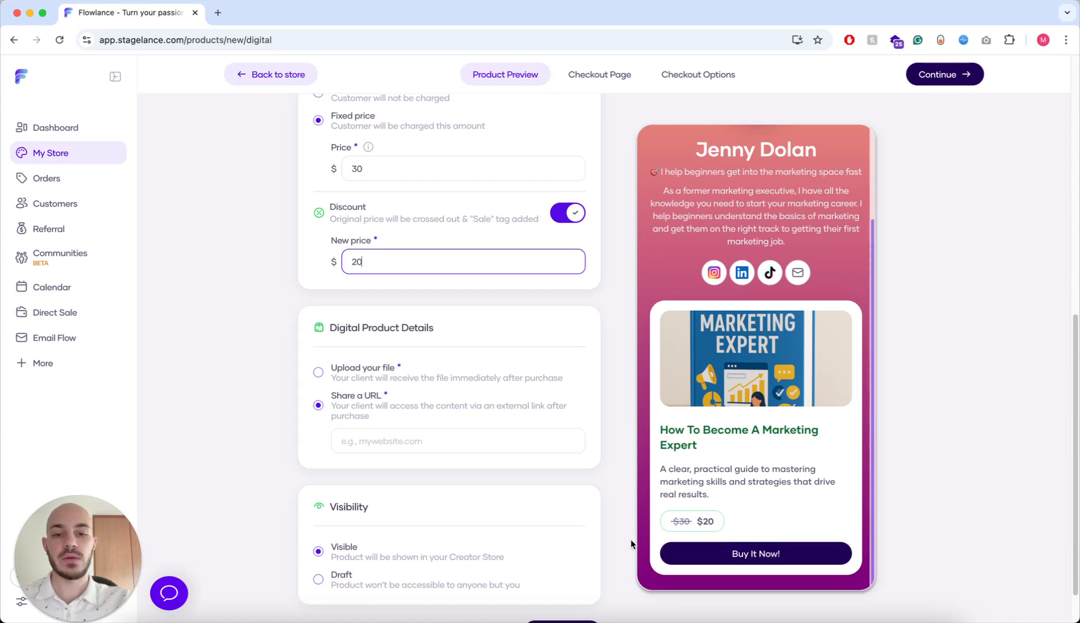
click(245, 260)
scroll(244, 260, down, 2)
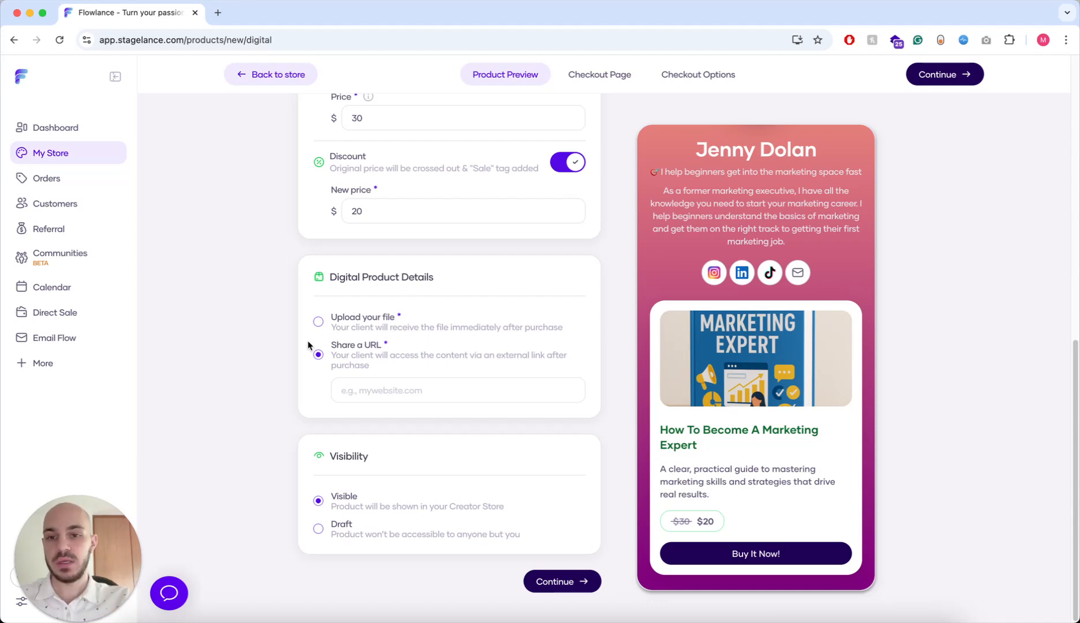
- Attach how_to_become_marketing_expert.pdf as the uploaded delivery file
click(318, 321)
click(470, 354)
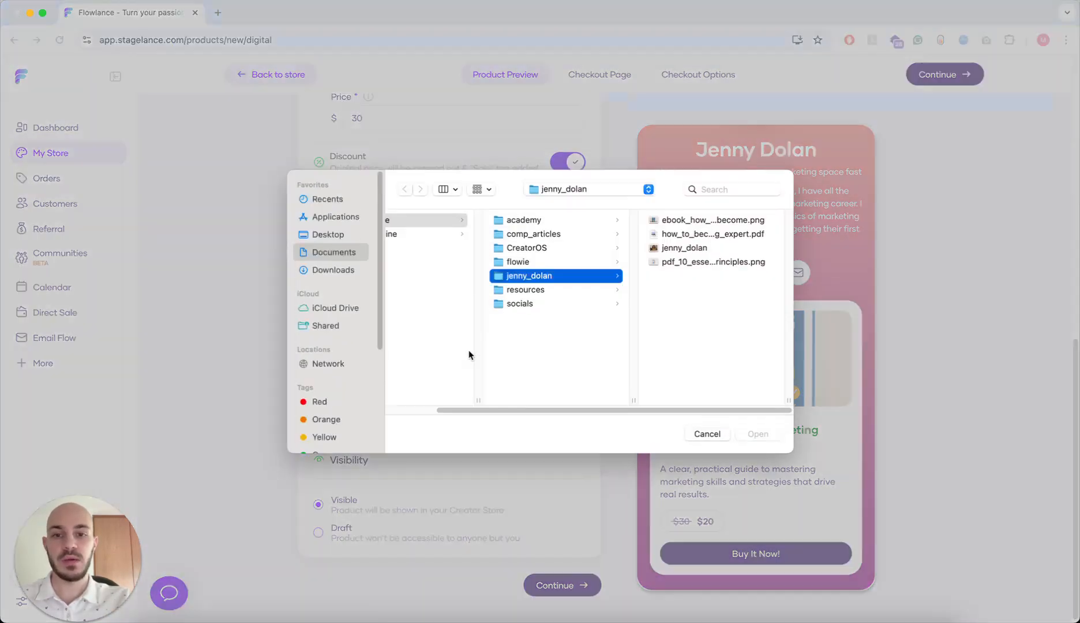
click(730, 234)
click(757, 433)
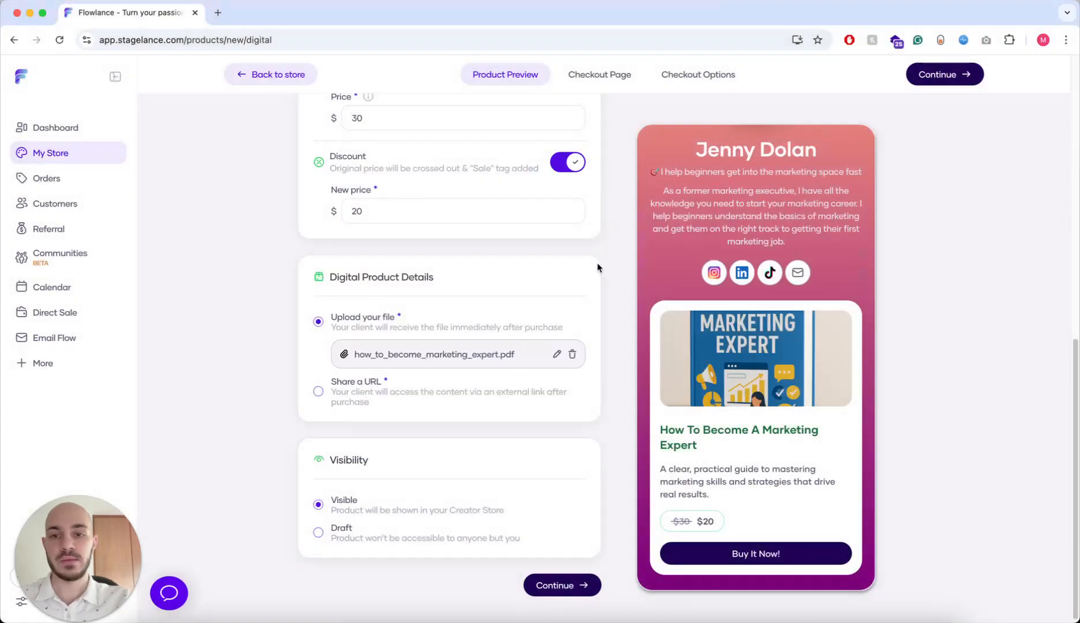
scroll(604, 266, down, 1)
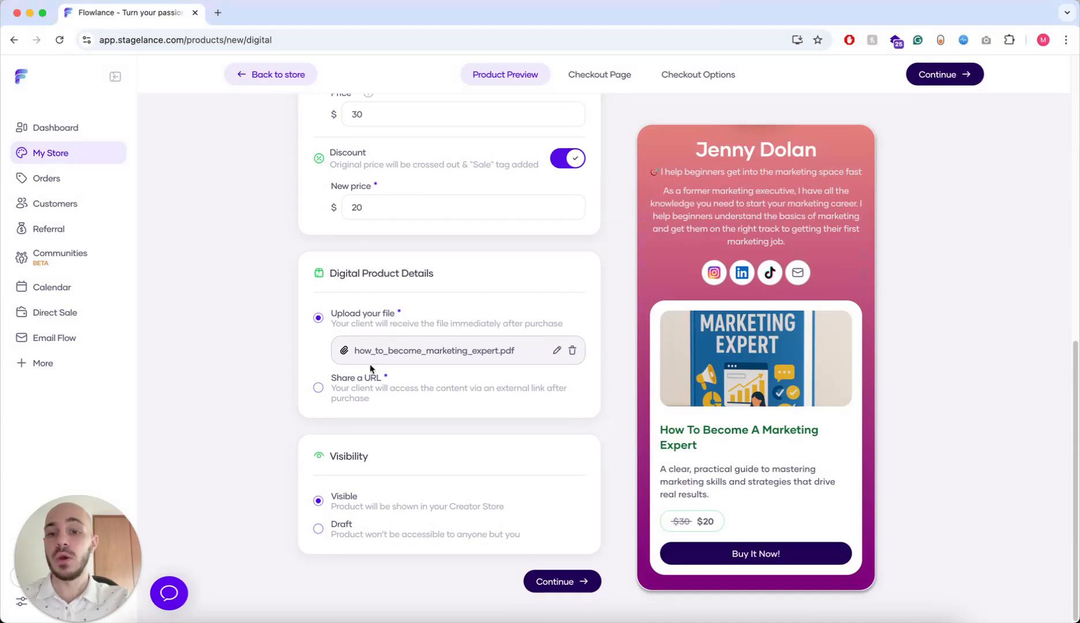
- Try link delivery instead, entering a web link to the ebook PDF
click(318, 388)
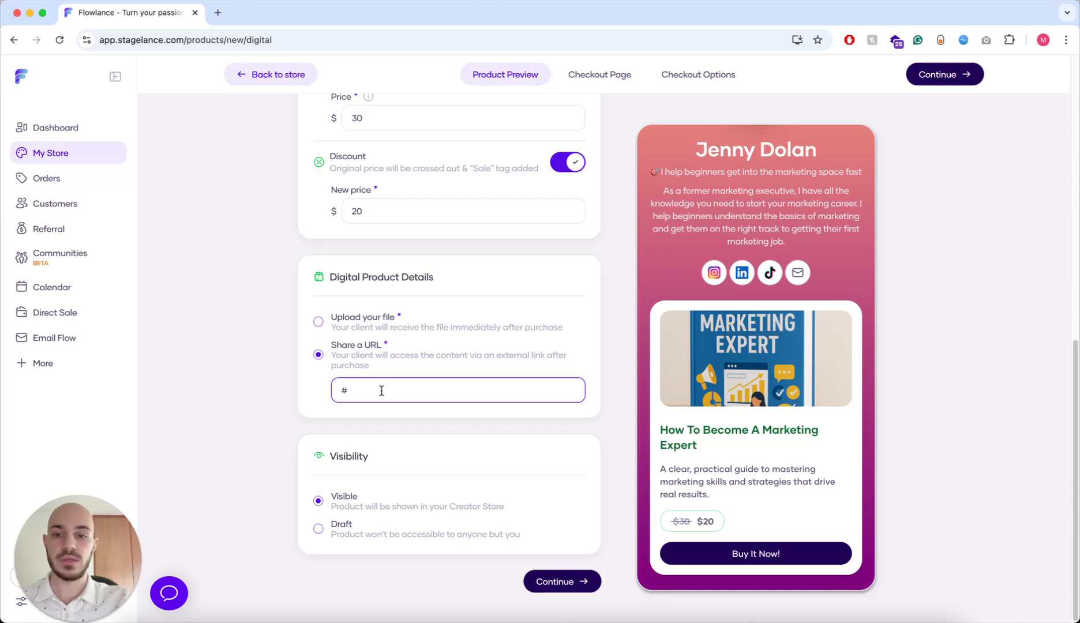
key(BackSpace)
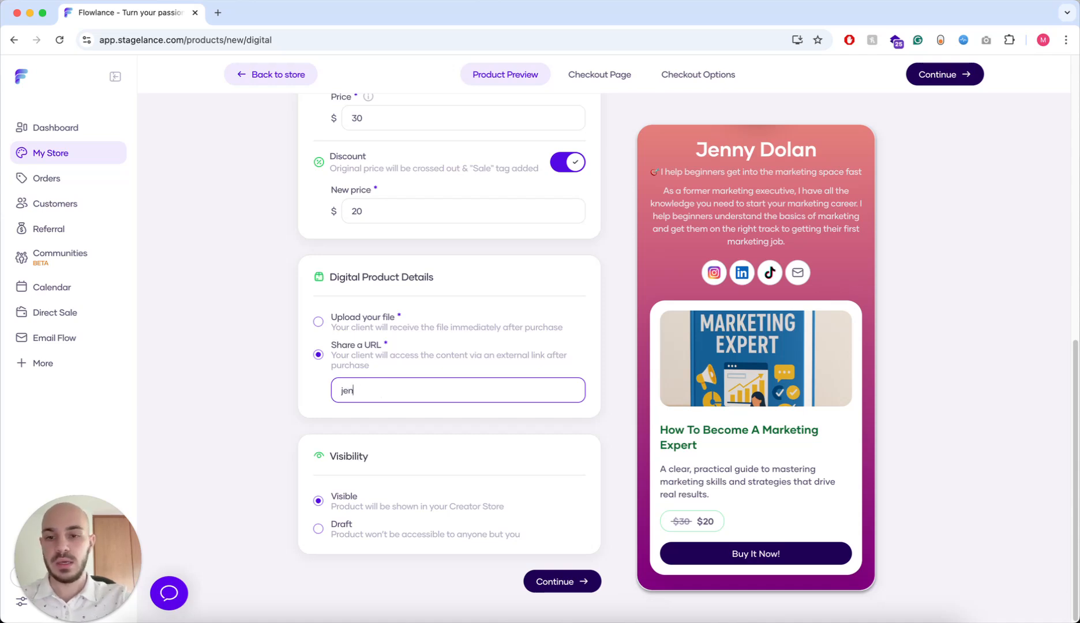
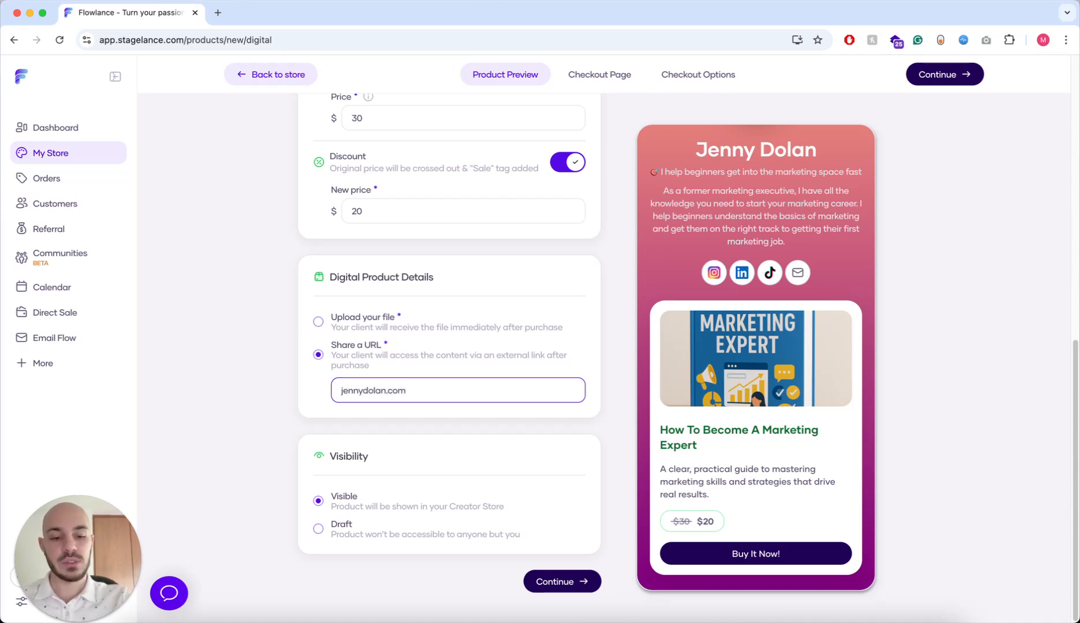
key(BackSpace)
click(437, 335)
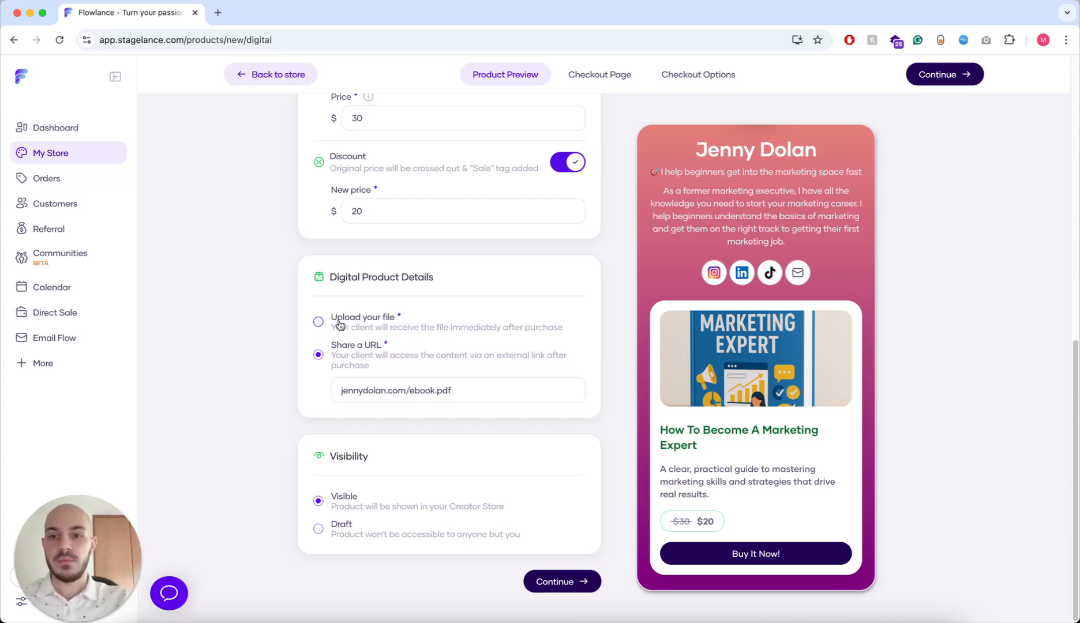
- Switch back to the uploaded file and toggle Visibility to Draft, then Visible
click(319, 321)
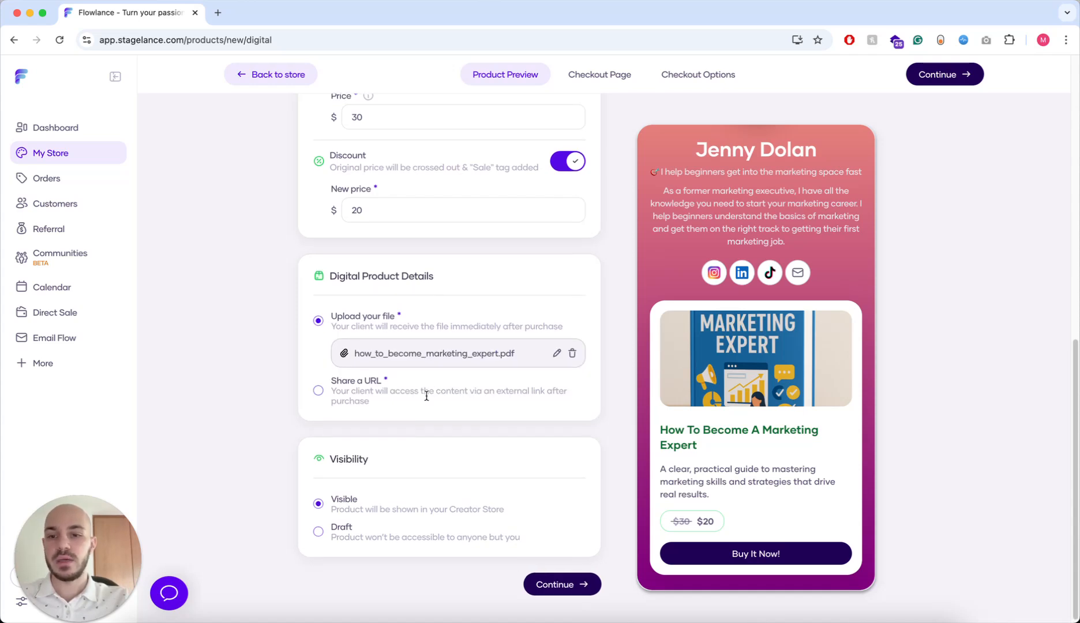
click(320, 530)
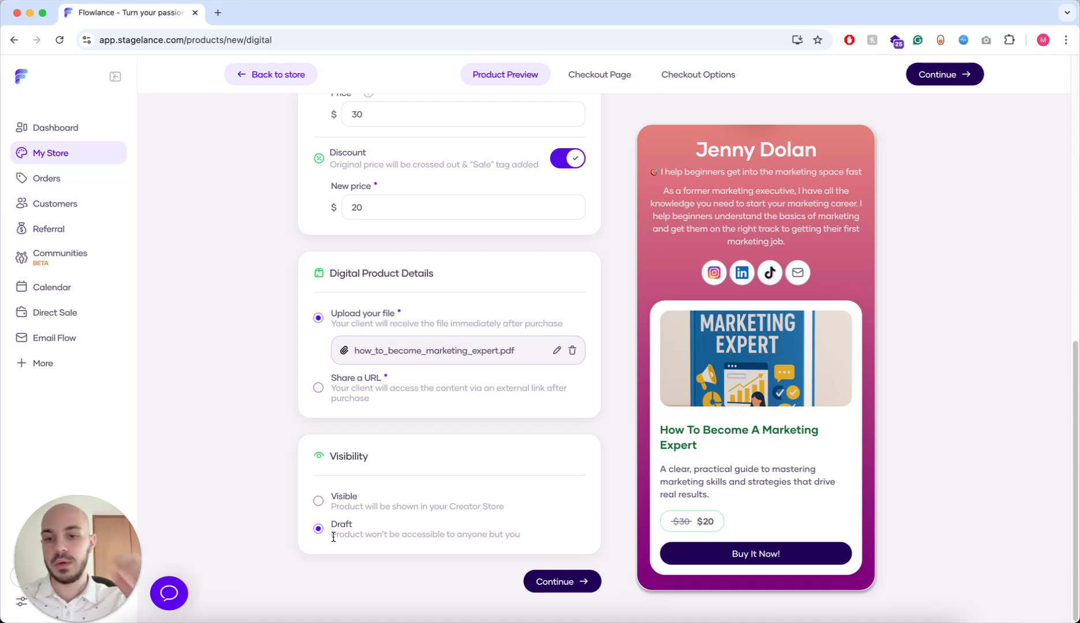
click(319, 502)
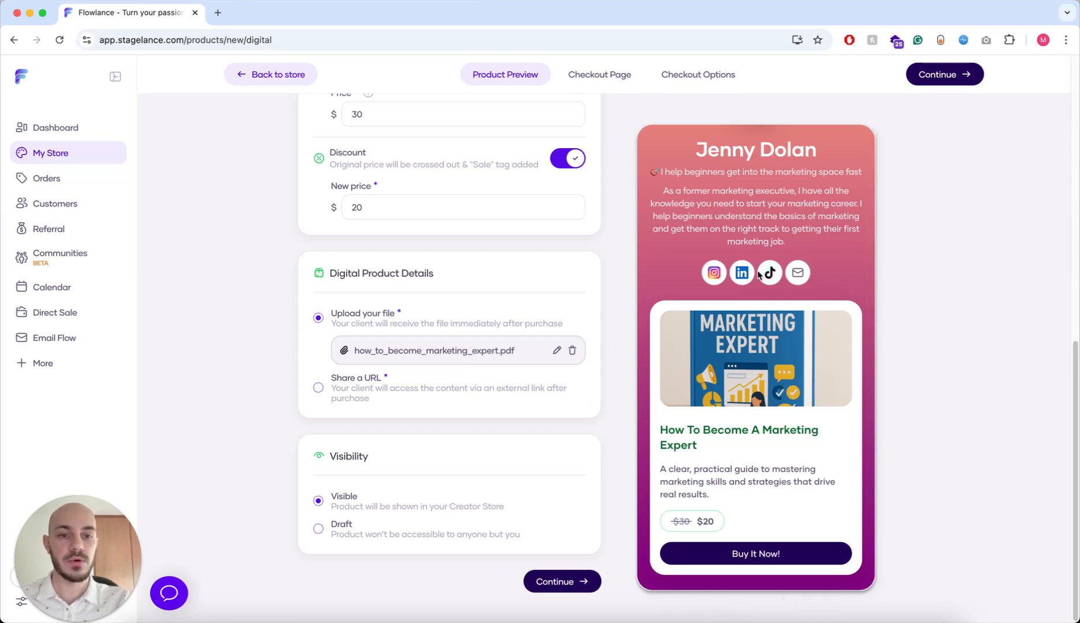
- On the Checkout Page tab, append ' (Guaranteed Results)' to the title
click(580, 593)
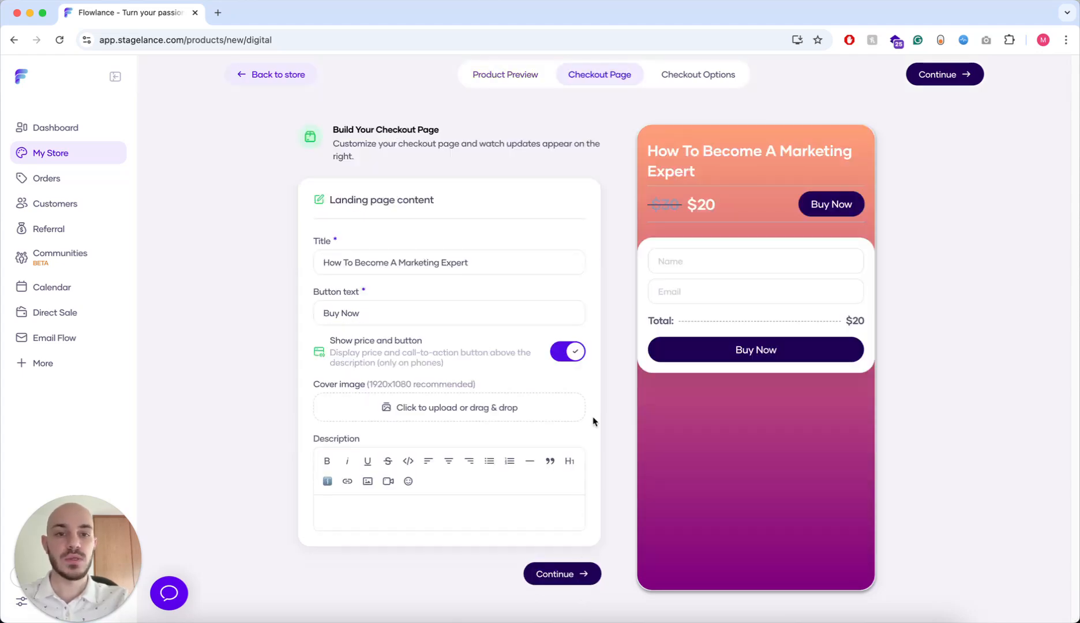
click(501, 75)
scroll(704, 309, down, 3)
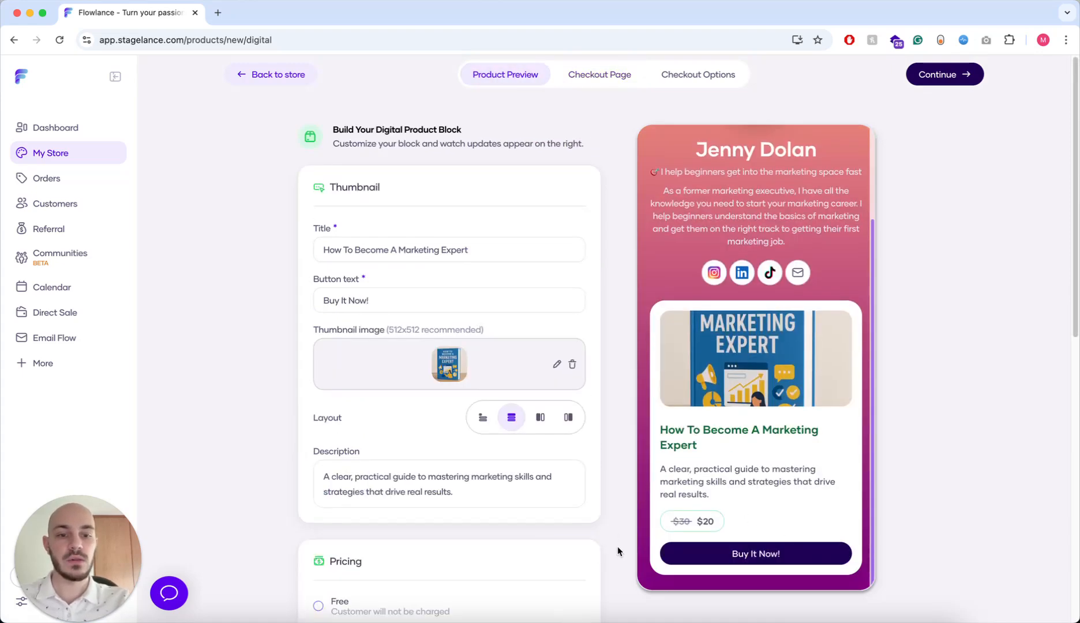
click(599, 74)
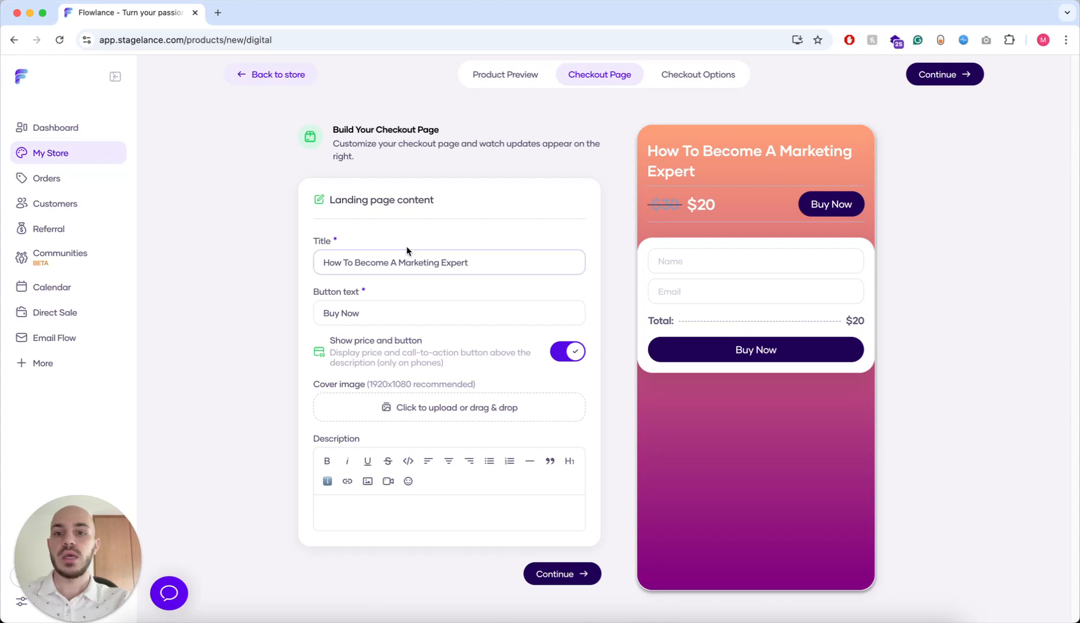
click(536, 269)
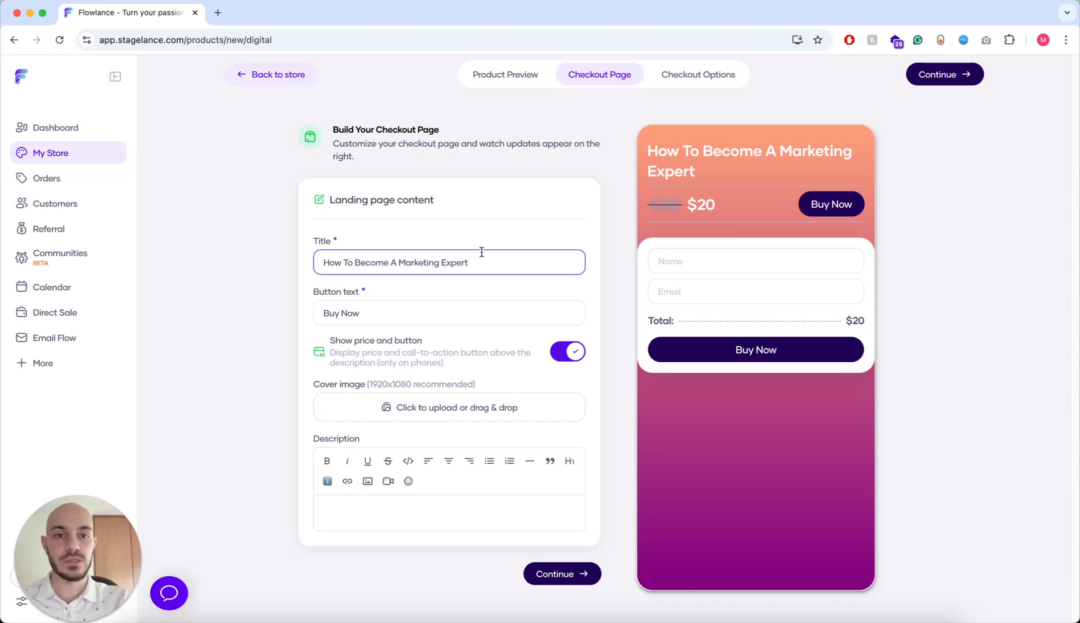
click(515, 79)
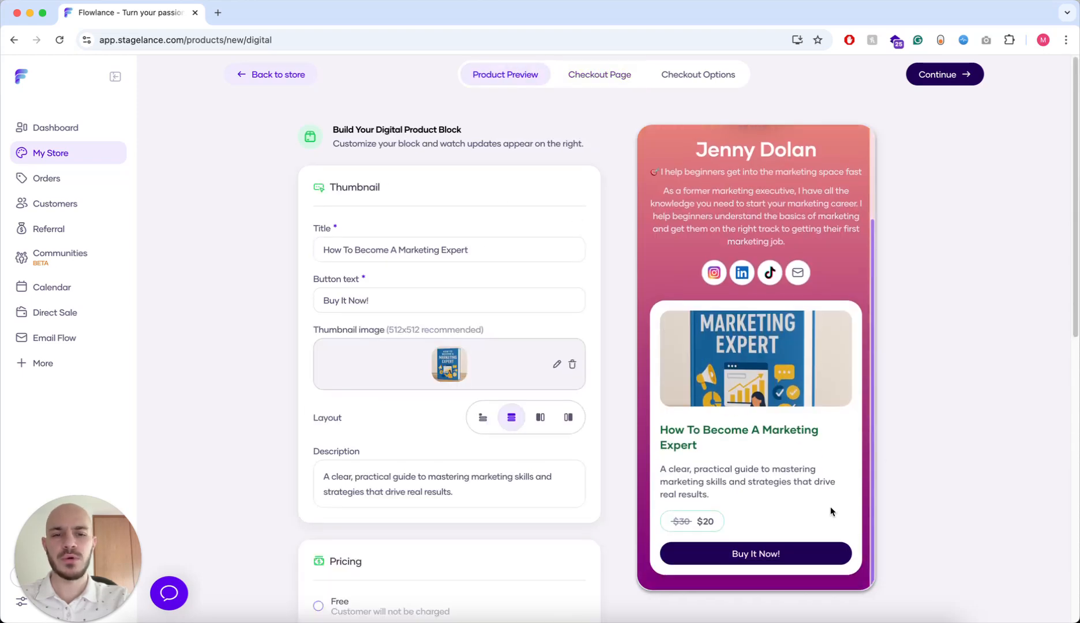
click(574, 75)
click(499, 261)
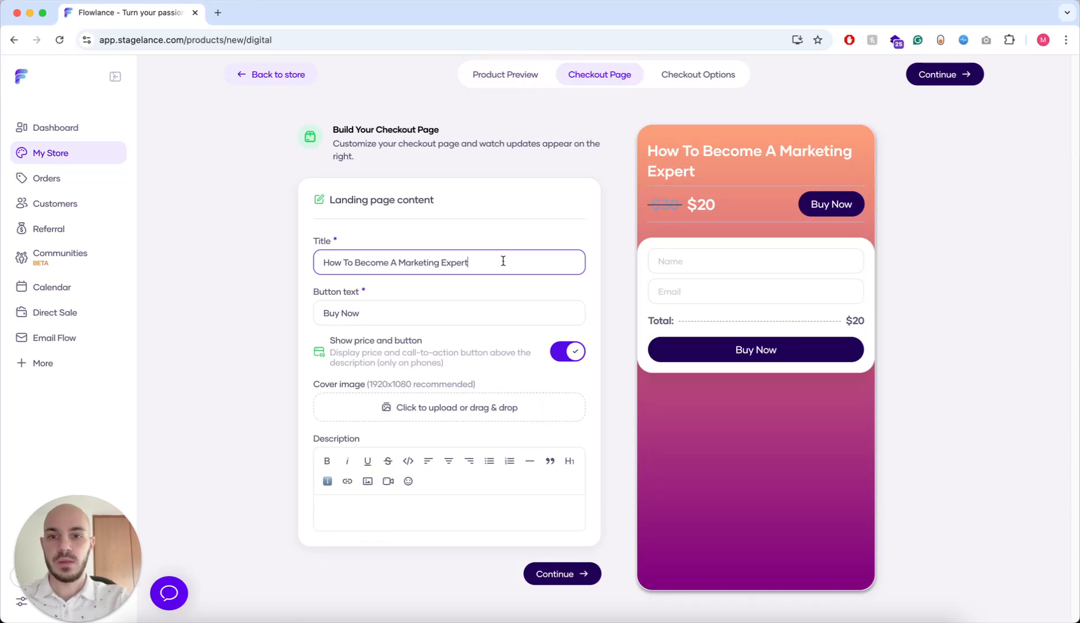
text((Gua)
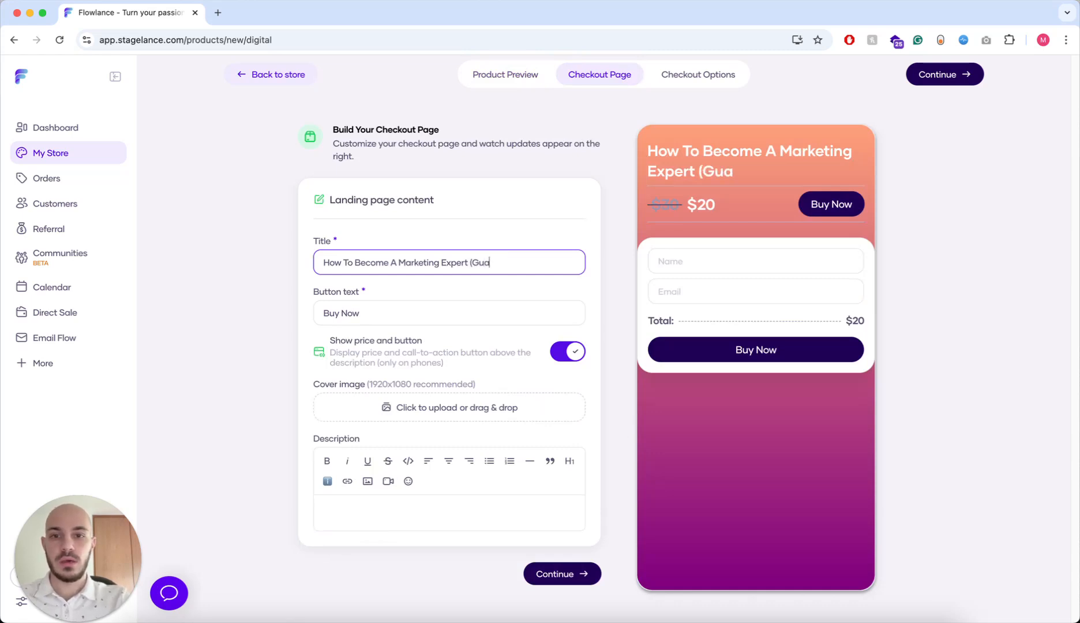
text(ranteed R)
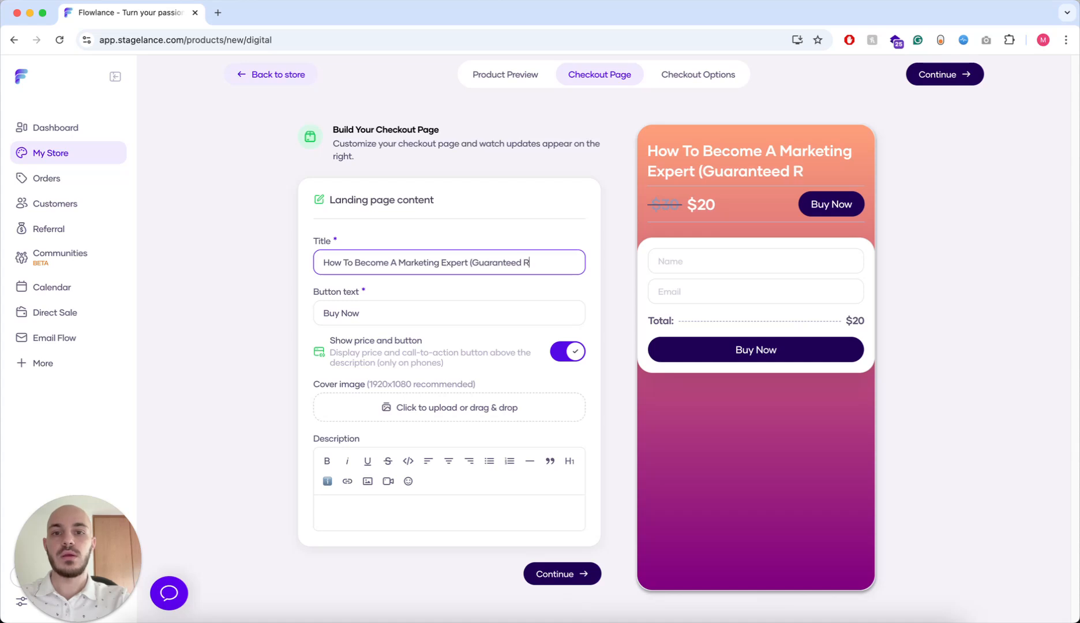
text(esults))
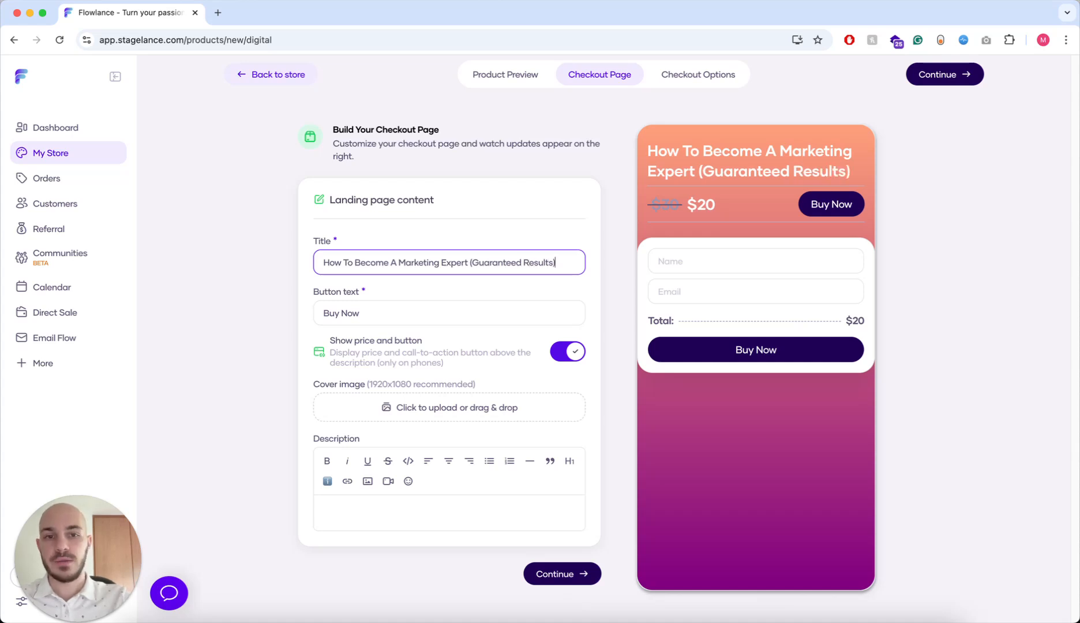
- Change the checkout button text to 'Buy It Now!'
click(386, 311)
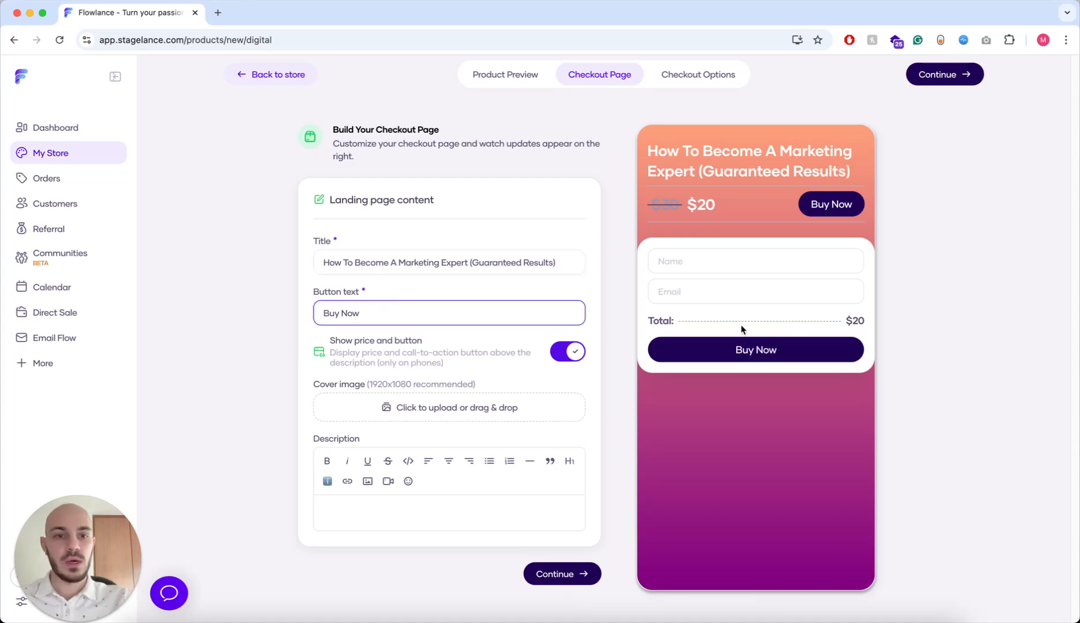
click(341, 313)
text(it)
key(BackSpace)
key(BackSpace)
key(BackSpace)
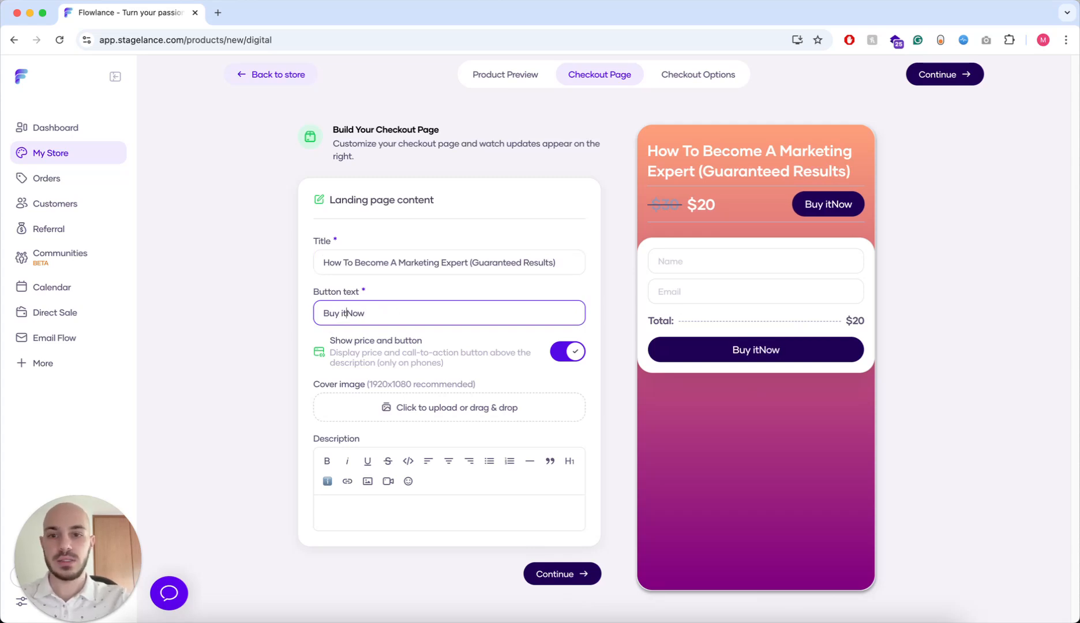
text(It)
click(485, 312)
text(!)
click(263, 318)
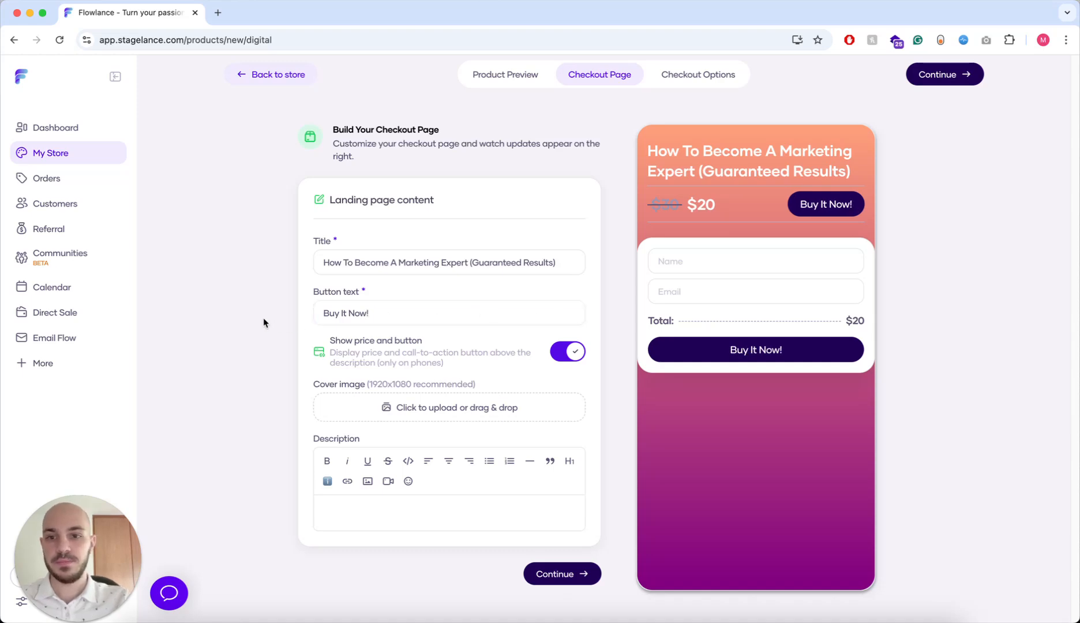
- Upload the ebook cover PNG as the checkout page's cover image
click(397, 412)
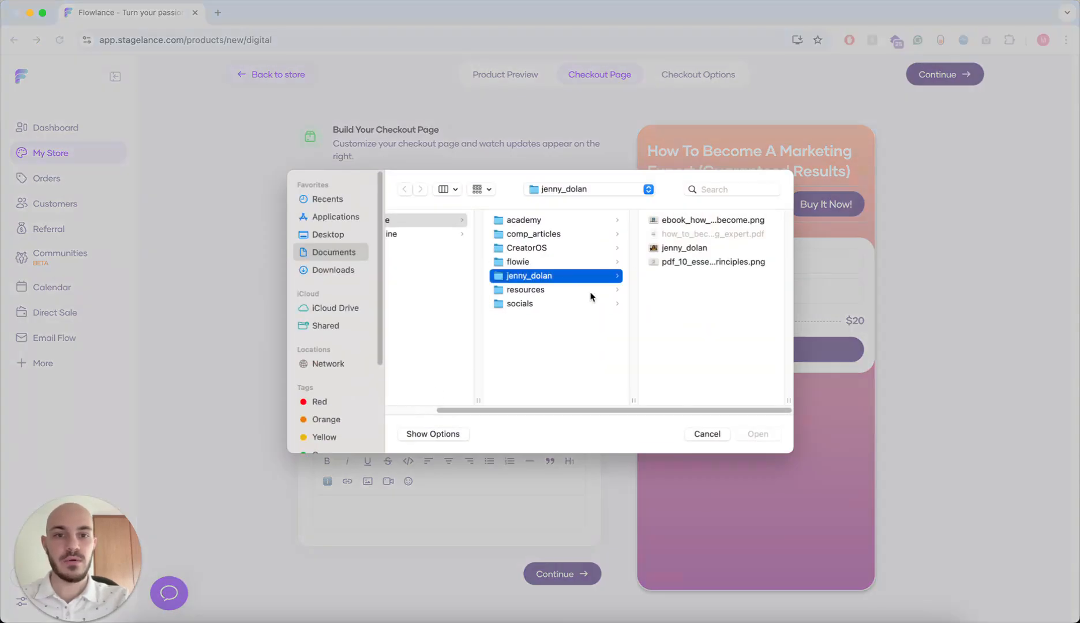
click(713, 219)
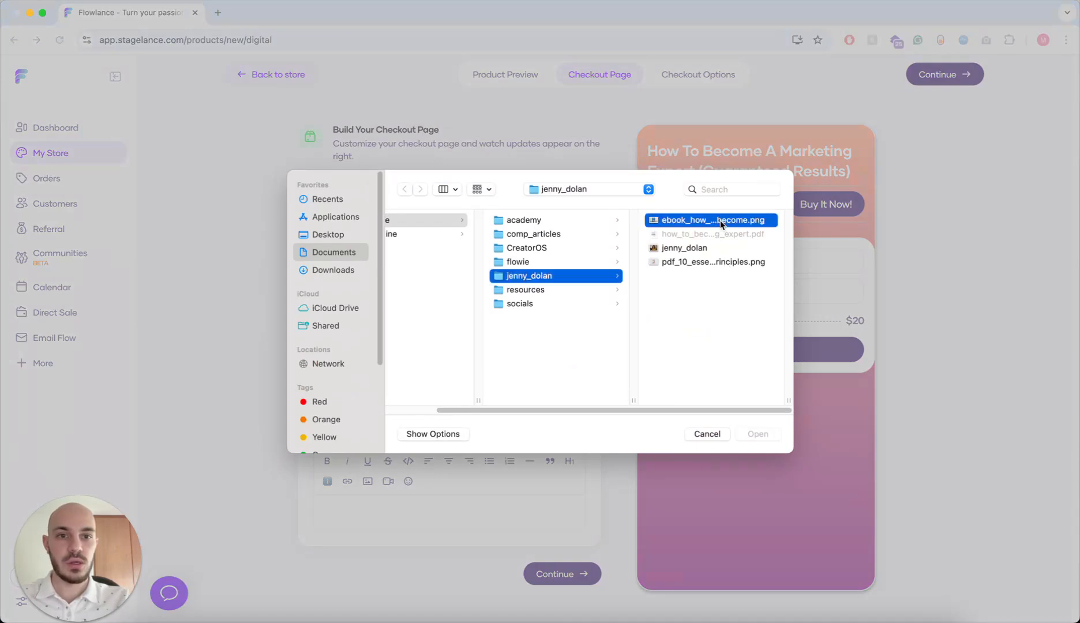
click(758, 433)
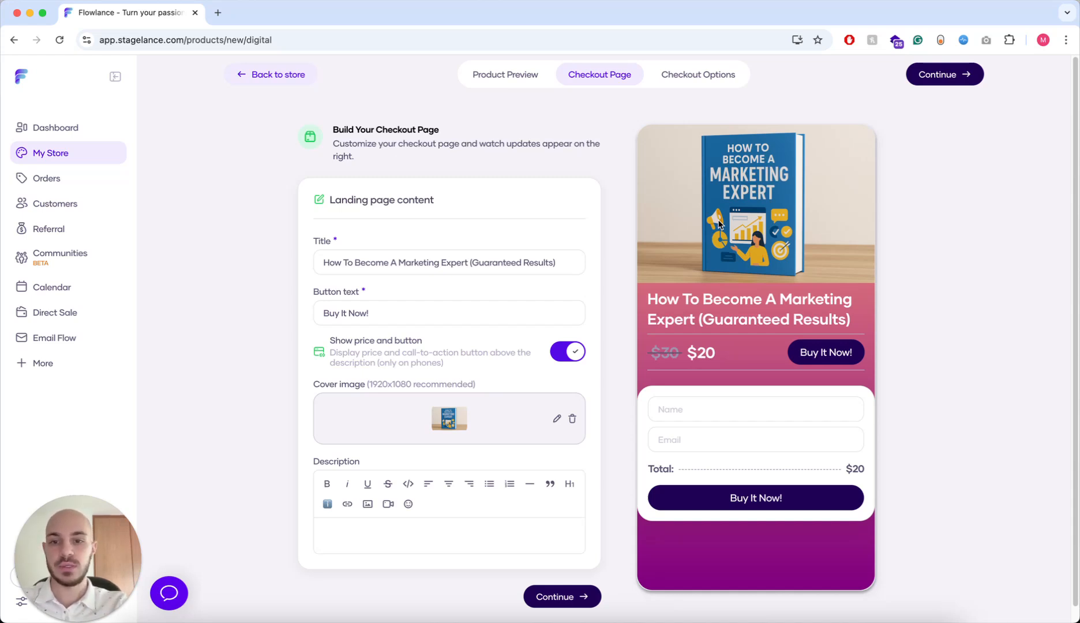
key(super+Tab)
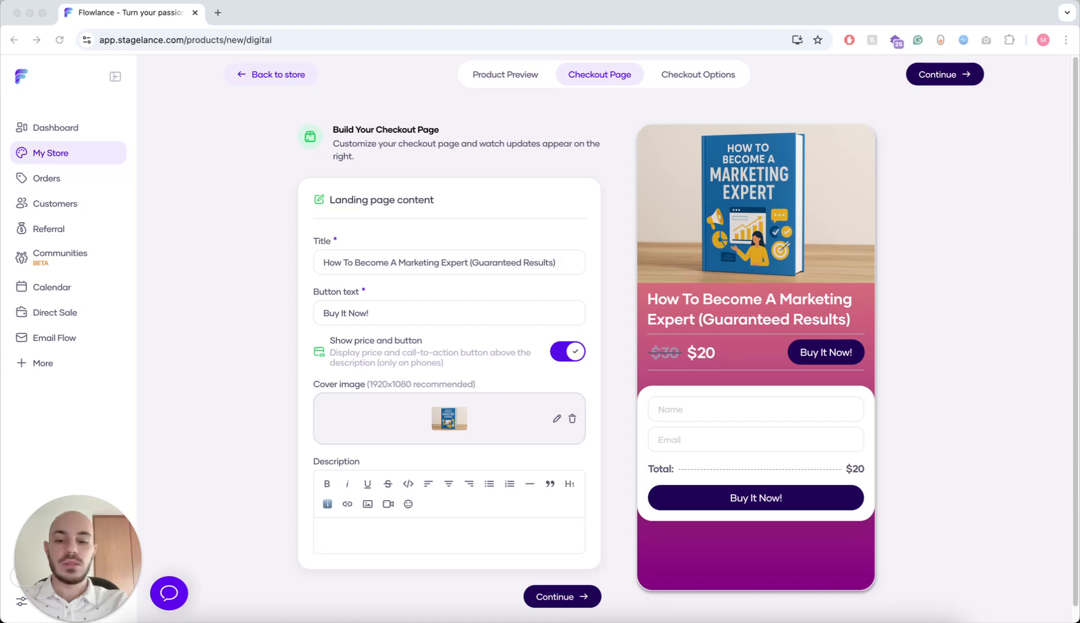
- Paste the ebook's long sales description into the checkout description
click(405, 532)
text(Master the Skills, Strategies, and Mindset to Dominate in the Digital Age Whether you're just starting your journey in marketing or looking to sharpen your skills and stand out in a crowded industry, "How to Become a Marketing Expert" is your complete roadmap to success. This practical, easy-to-follow guide breaks down everything you need to know—from building a strong foundation in marketing principles to mastering digital tools, content strategy, branding, analytics, and more. Inside, you'll discover: ✅ Proven techniques to grow your brand and engage your audience ✅ The latest trends in digital marketing and how to leverage them ✅ Step-by-step strategies for SEO, social media, email campaigns, and paid ads ✅ Real-world case studies from successful marketers ✅ Tips to build authority, attract clients, and scale your impact Whether you're an aspiring marketer, small business owner, freelancer, or student, this eBook gives you the clarity, confidence, and skills to thrive in today's fast-changing marketing landscape.)
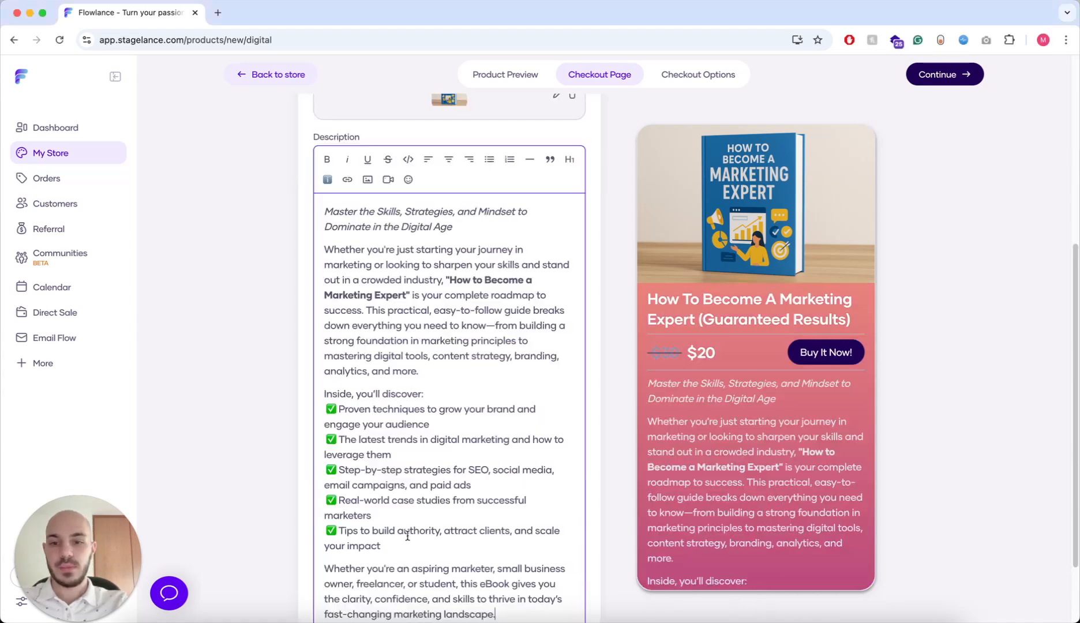
scroll(762, 385, down, 10)
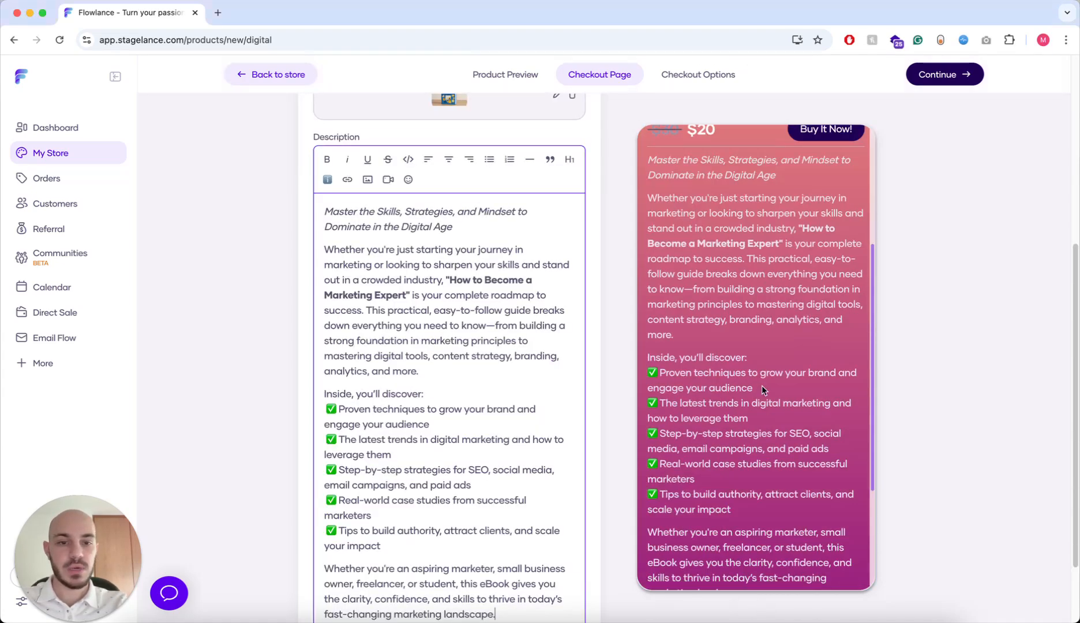
scroll(752, 344, up, 5)
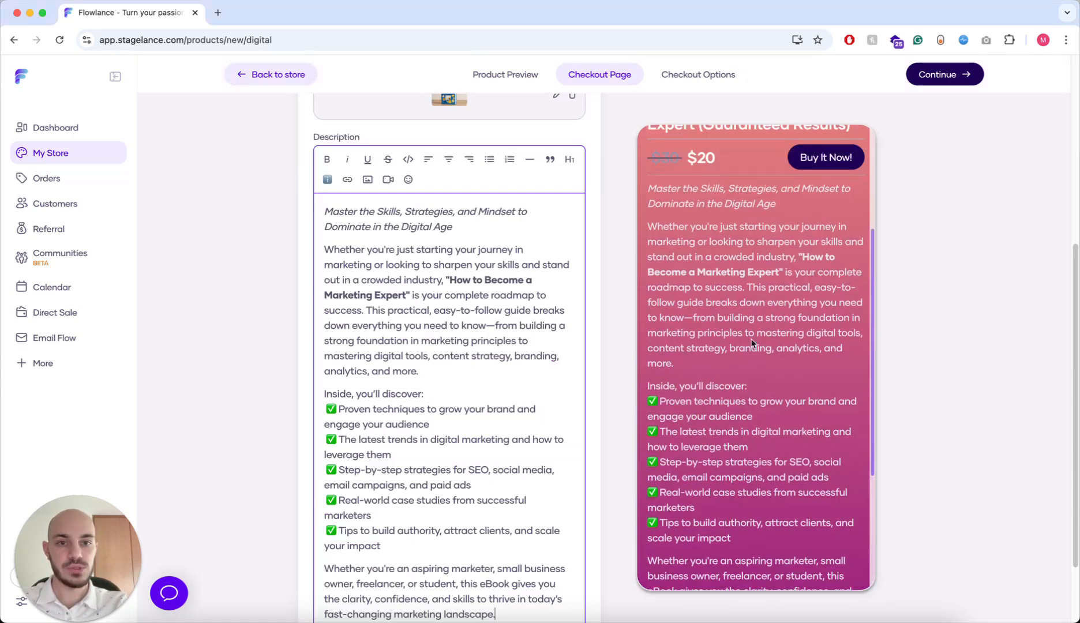
scroll(766, 338, up, 2)
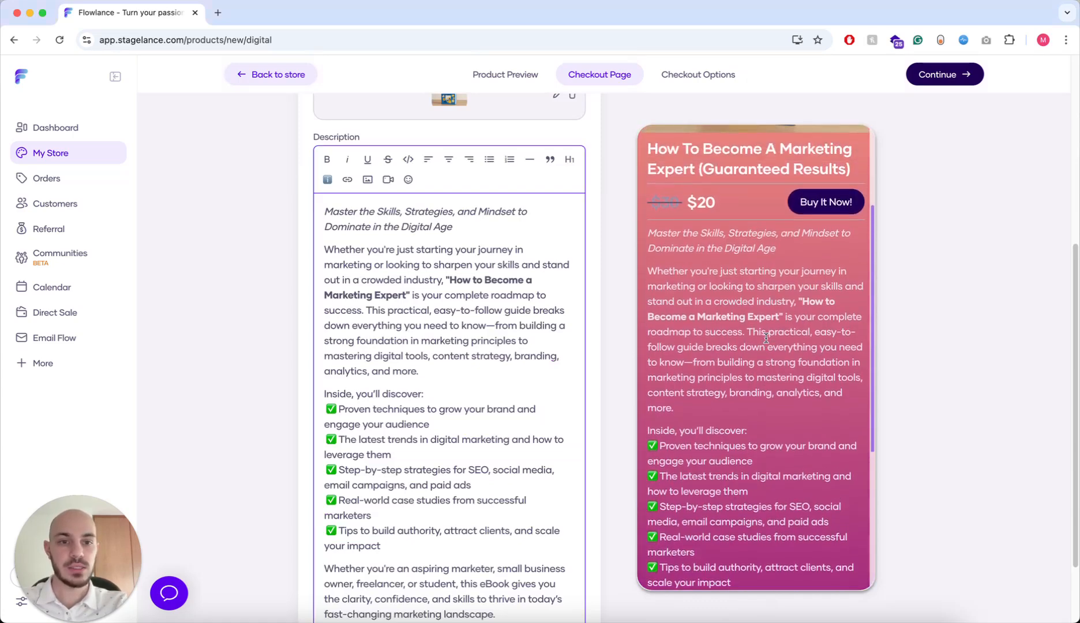
- Add a test line 'We are going to format this' above the description
click(325, 210)
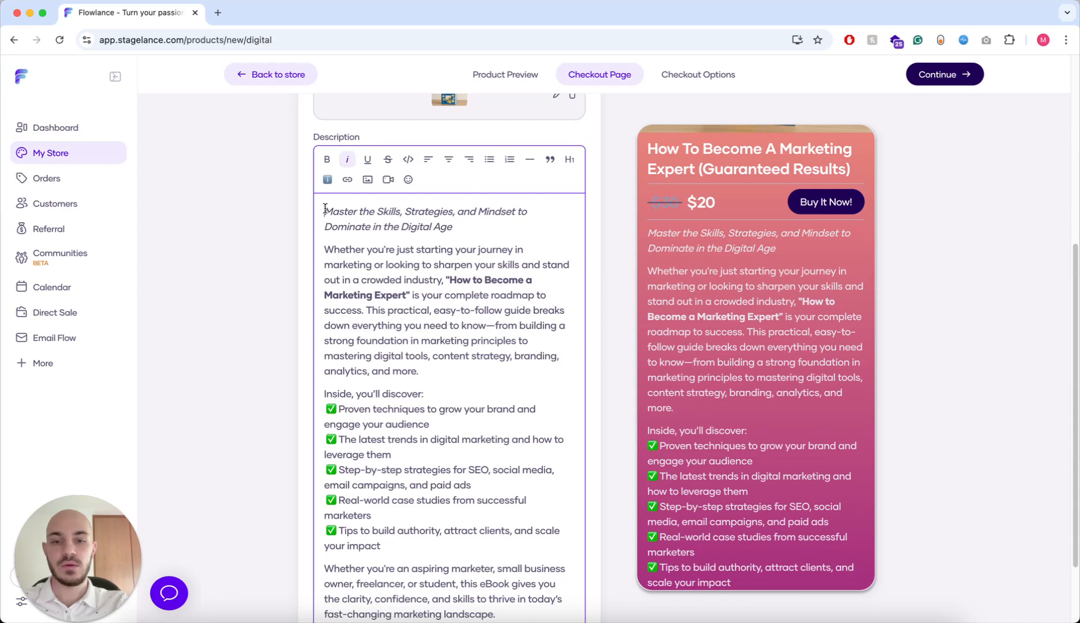
key(Return)
key(Return)
click(345, 213)
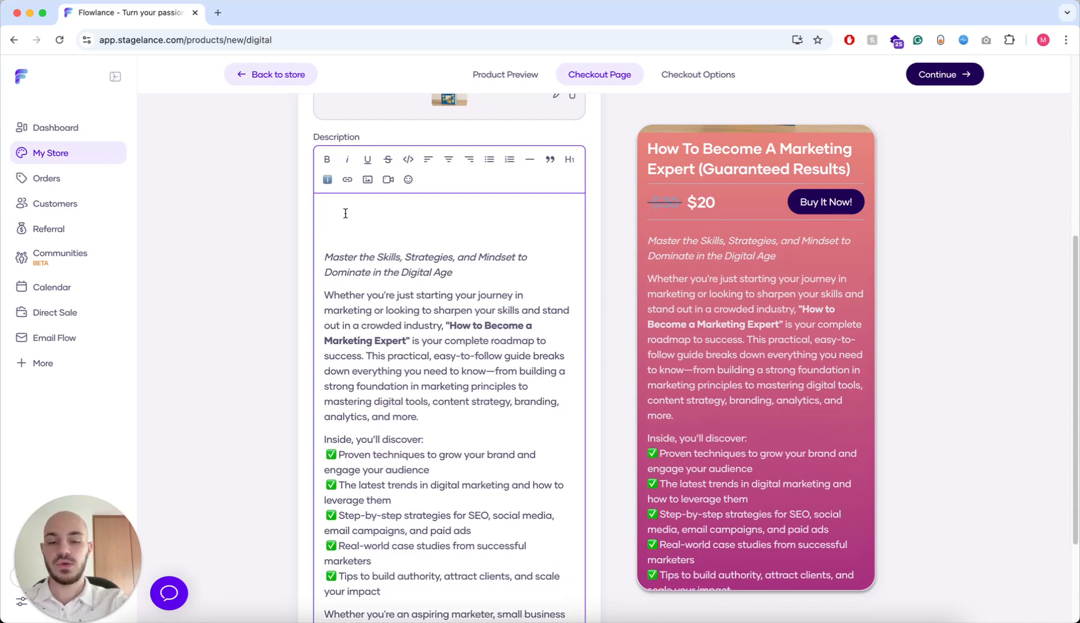
text(We are going to format this)
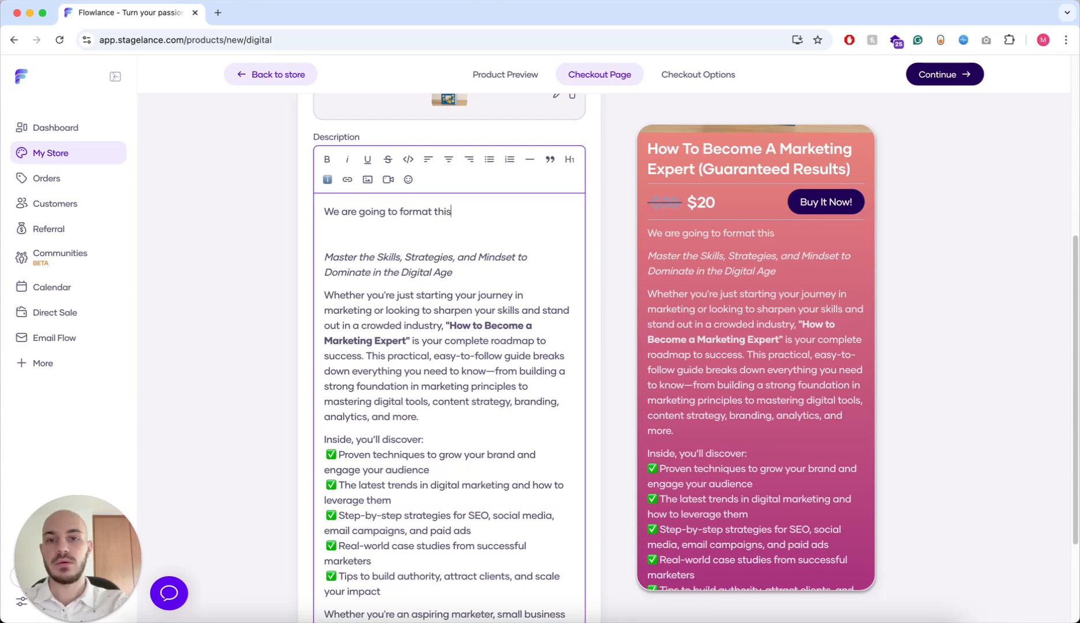
- Try bold, italic and underline on the selected test line
drag(451, 212, 333, 218)
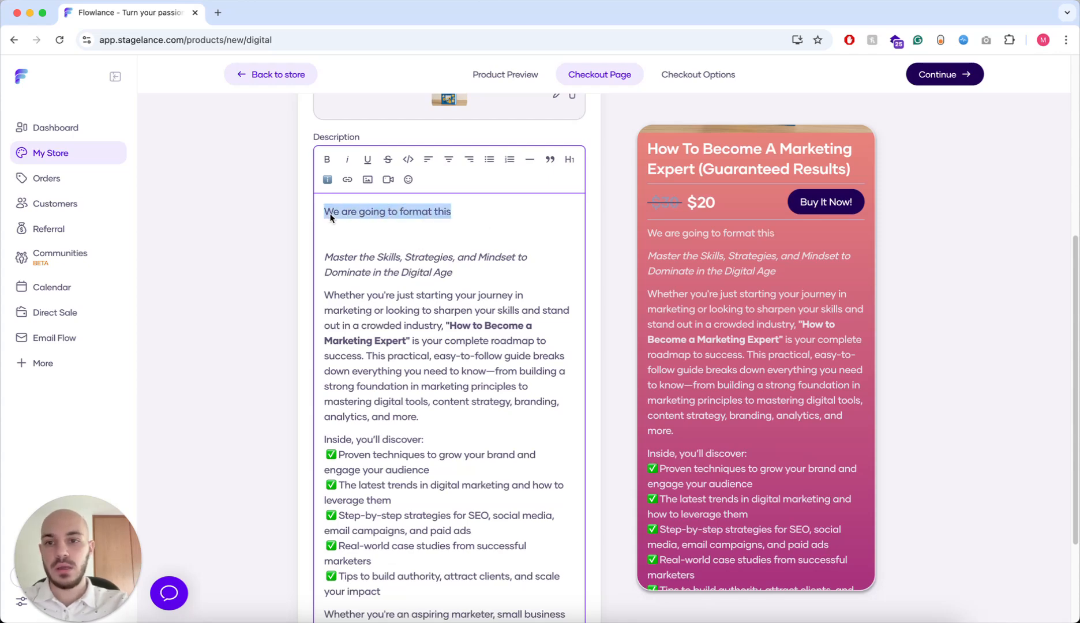
click(327, 160)
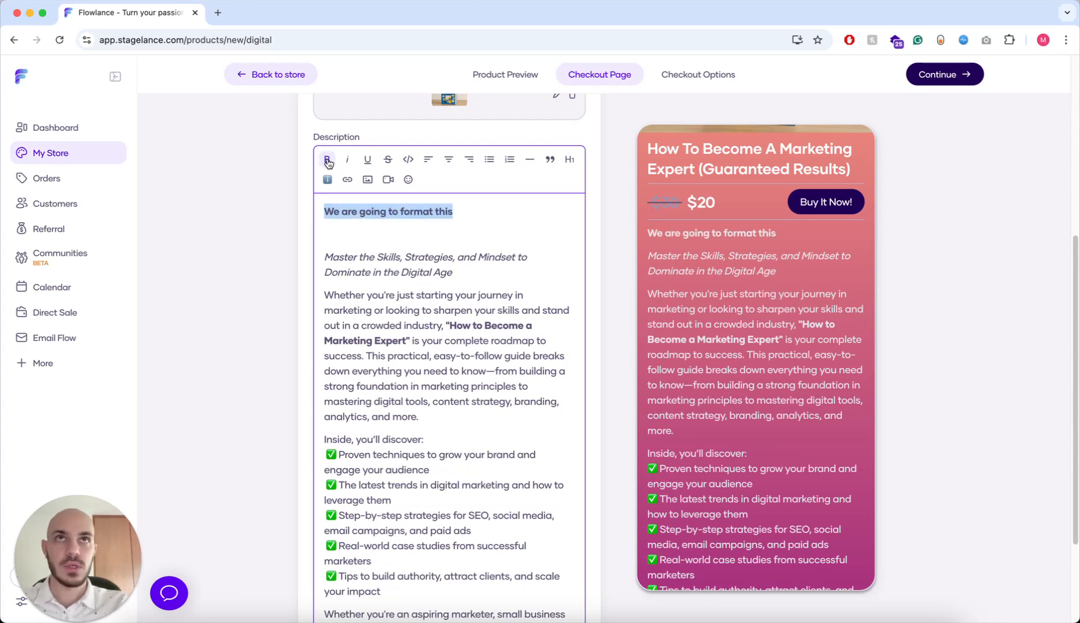
click(327, 160)
click(347, 160)
click(347, 160)
click(366, 160)
click(366, 161)
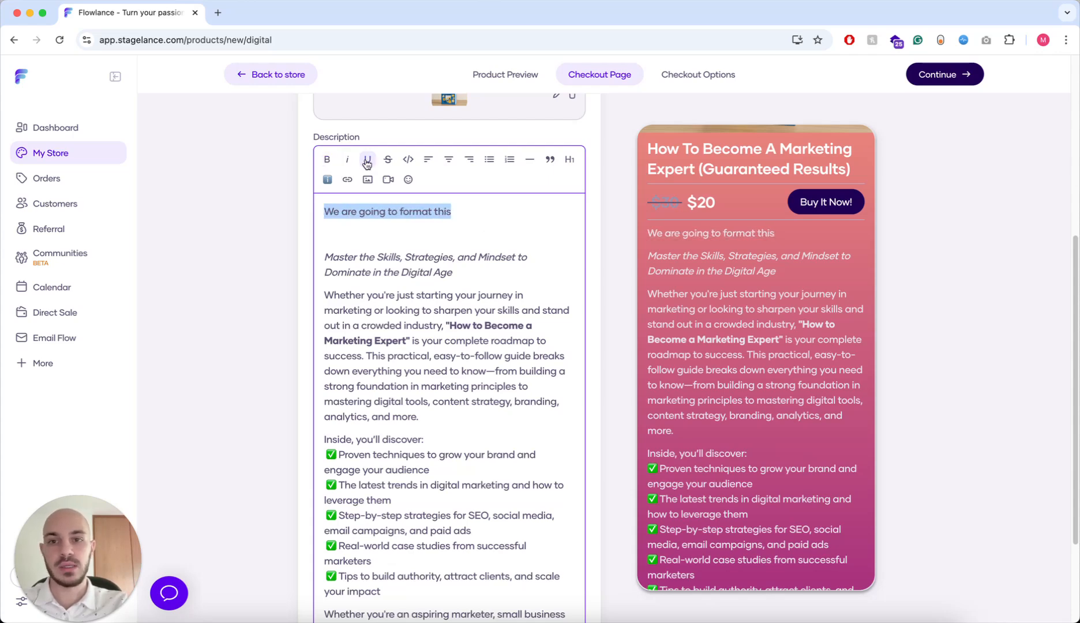
- Try alignment, bullet, quote and Heading 1 on the test line, reverting each
click(453, 165)
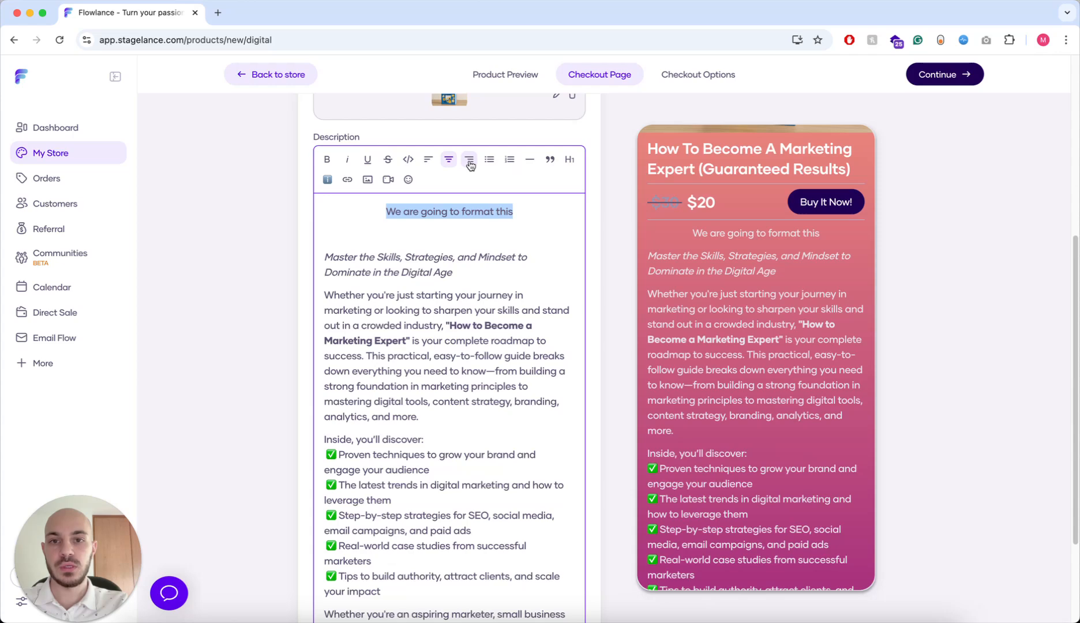
click(470, 166)
click(449, 161)
click(429, 161)
click(489, 160)
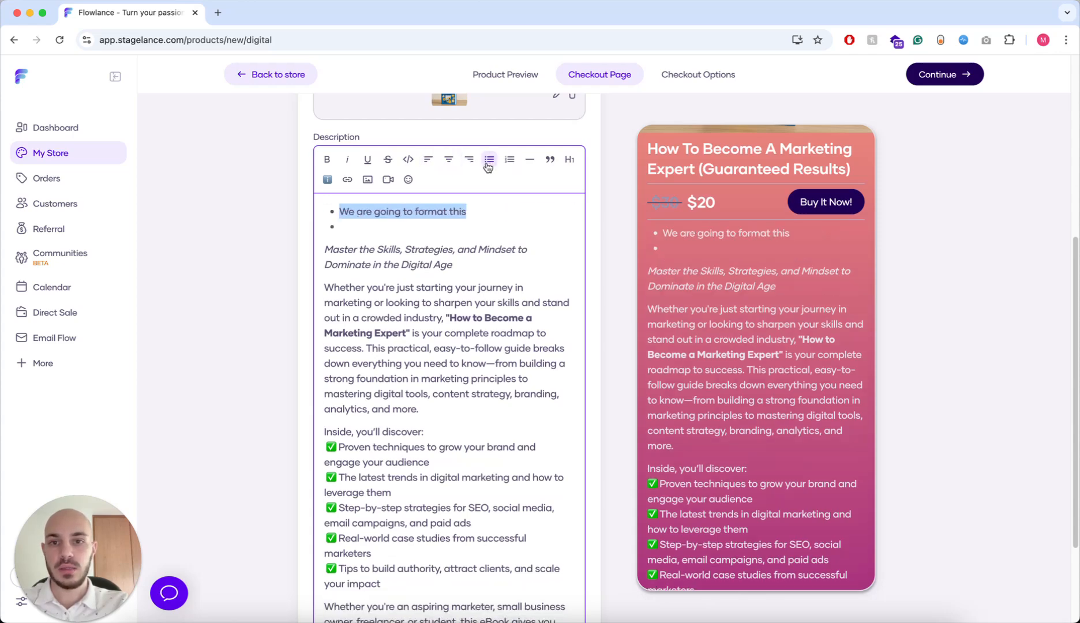
click(489, 160)
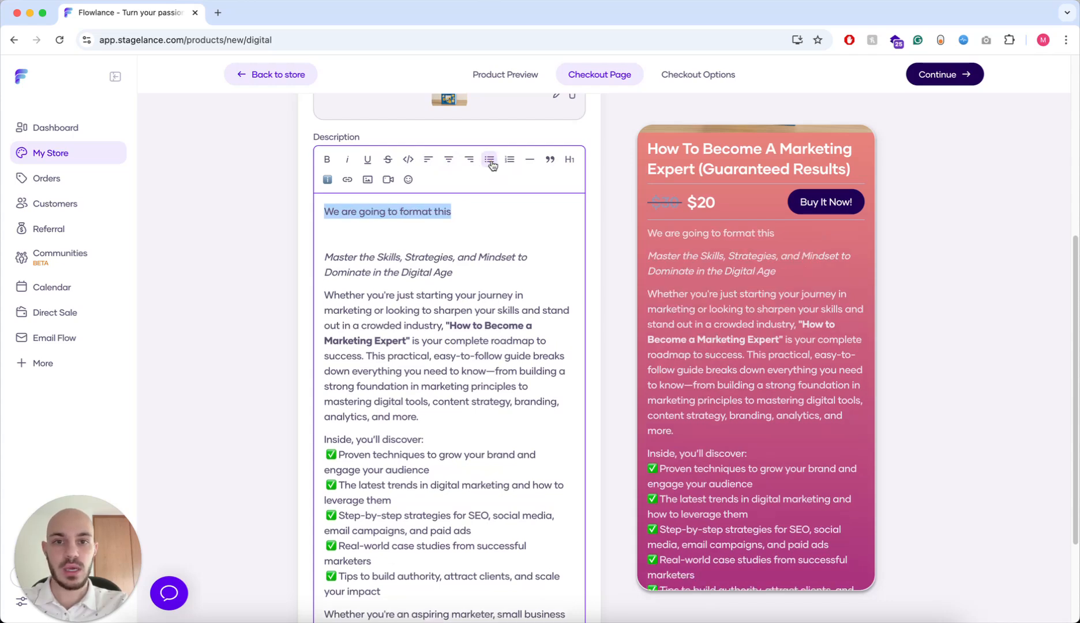
click(551, 161)
click(550, 161)
click(570, 161)
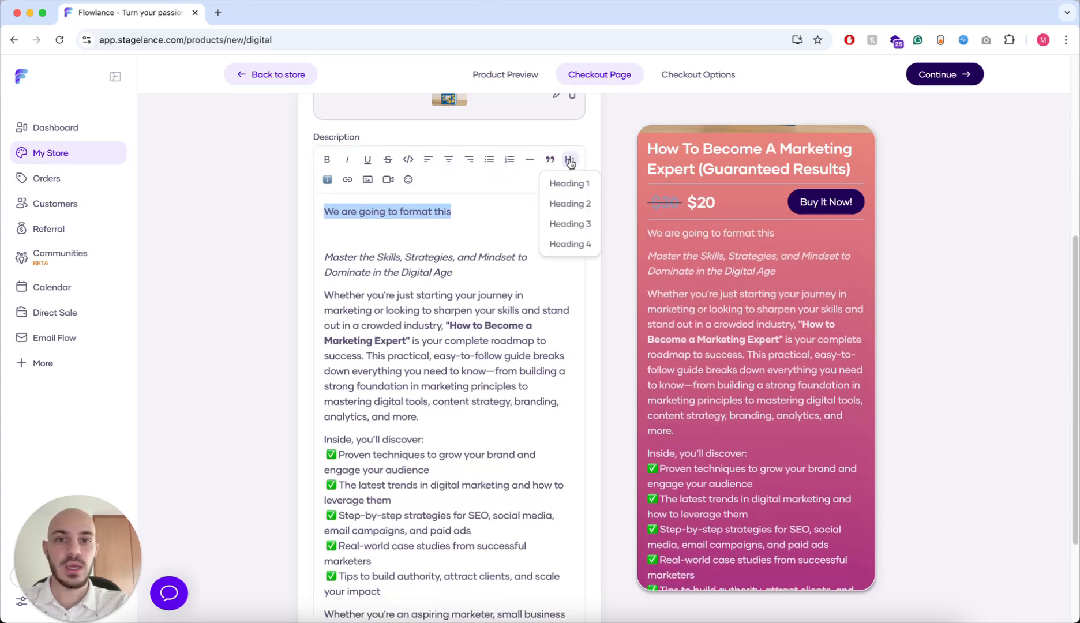
click(570, 182)
click(570, 161)
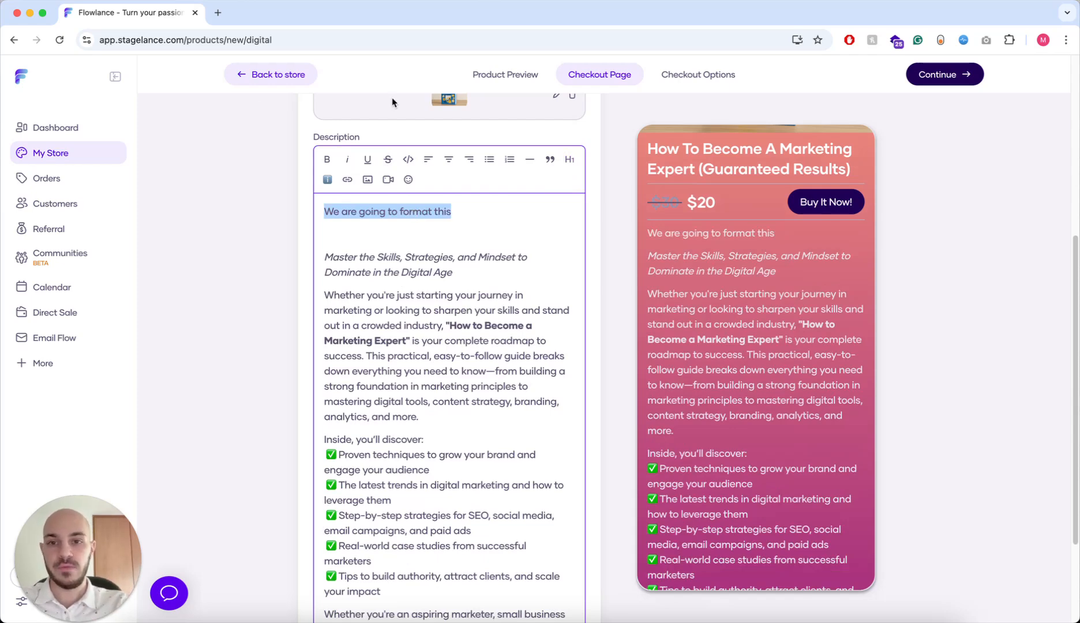
- Try the YouTube embed and emoji picker options, then dismiss them
click(388, 180)
click(388, 180)
click(408, 180)
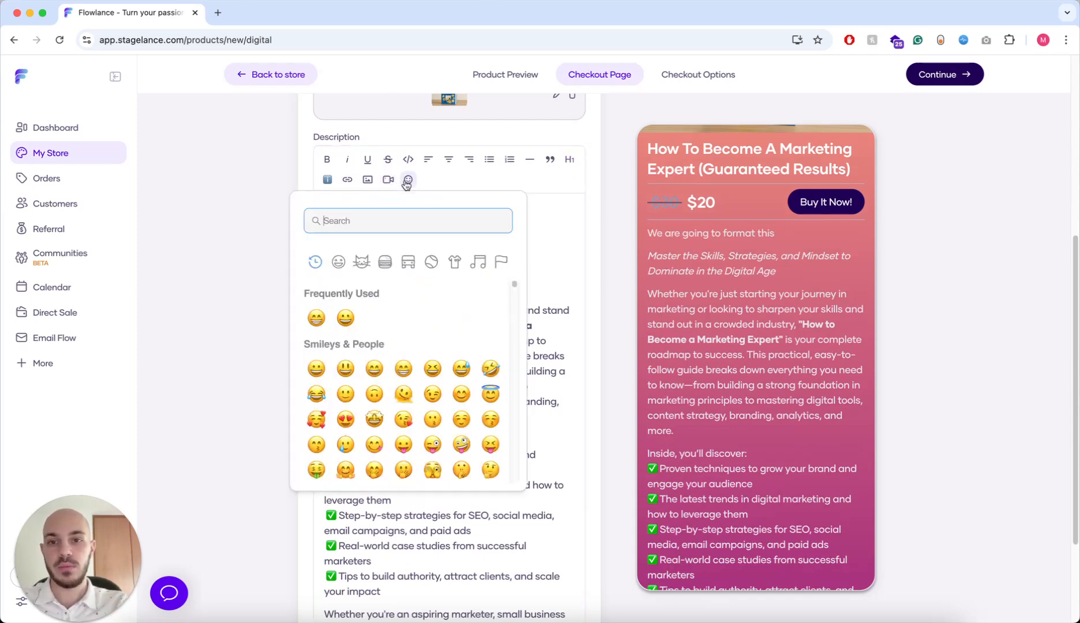
click(548, 209)
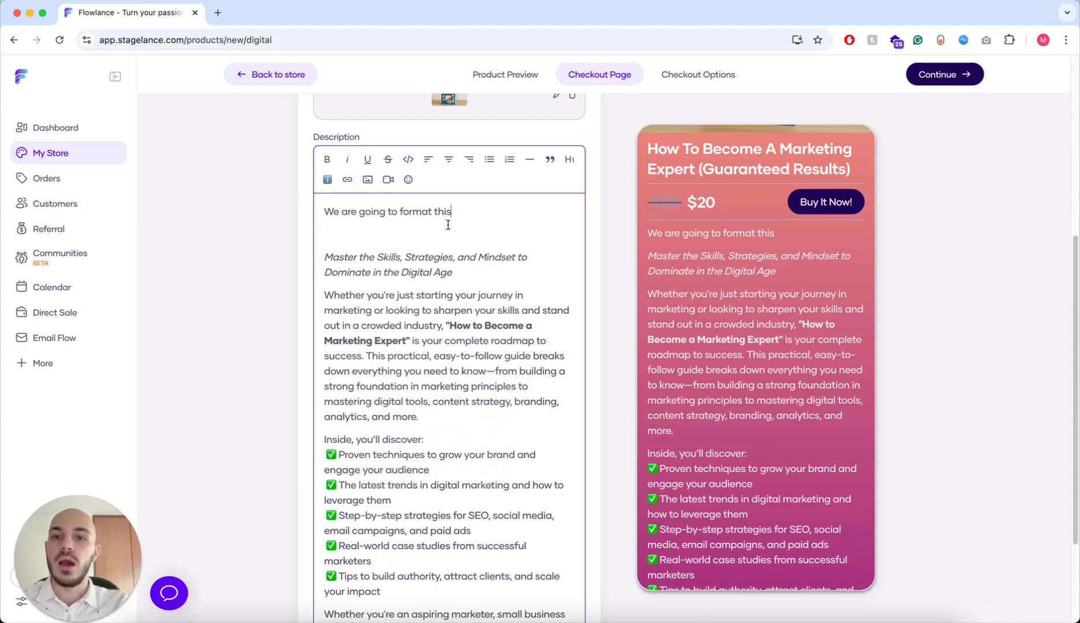
- Delete the test line and continue to Checkout Options
drag(332, 228, 321, 210)
key(BackSpace)
key(BackSpace)
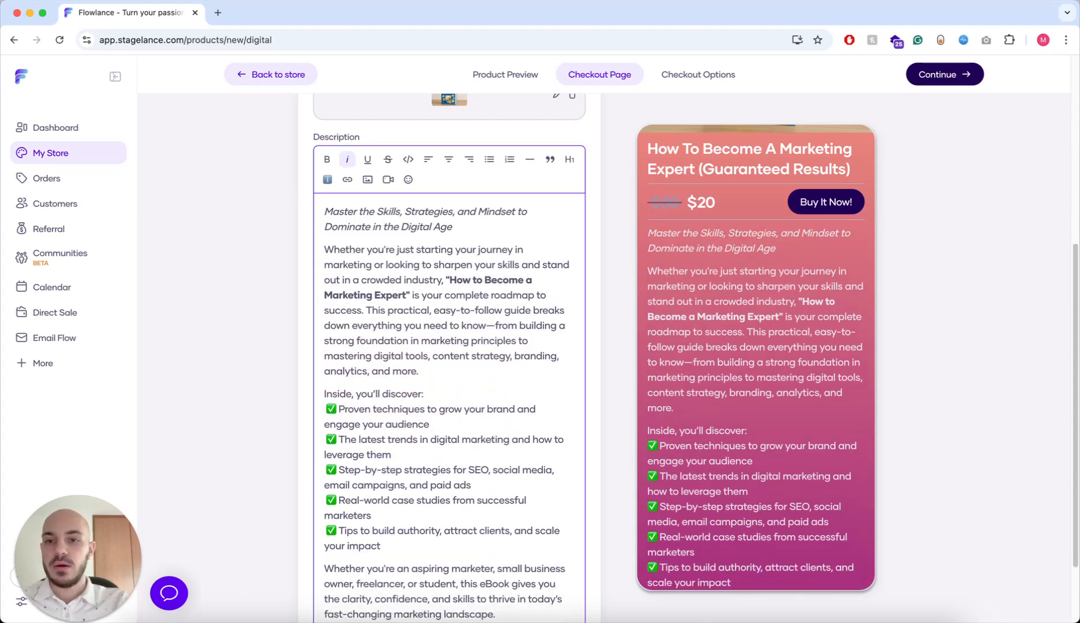
scroll(266, 288, down, 3)
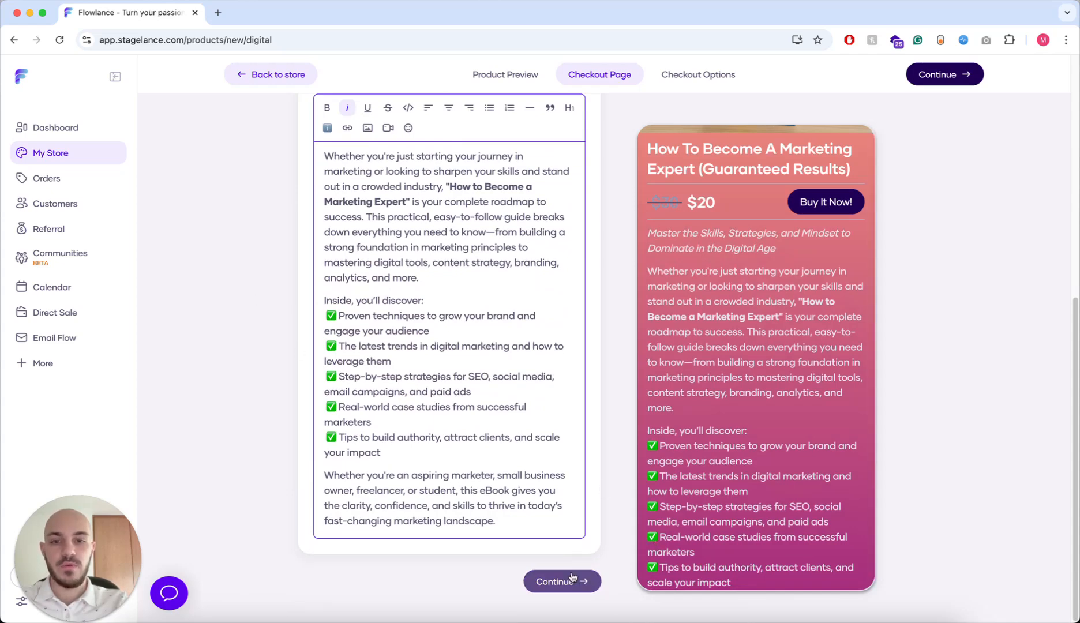
click(554, 582)
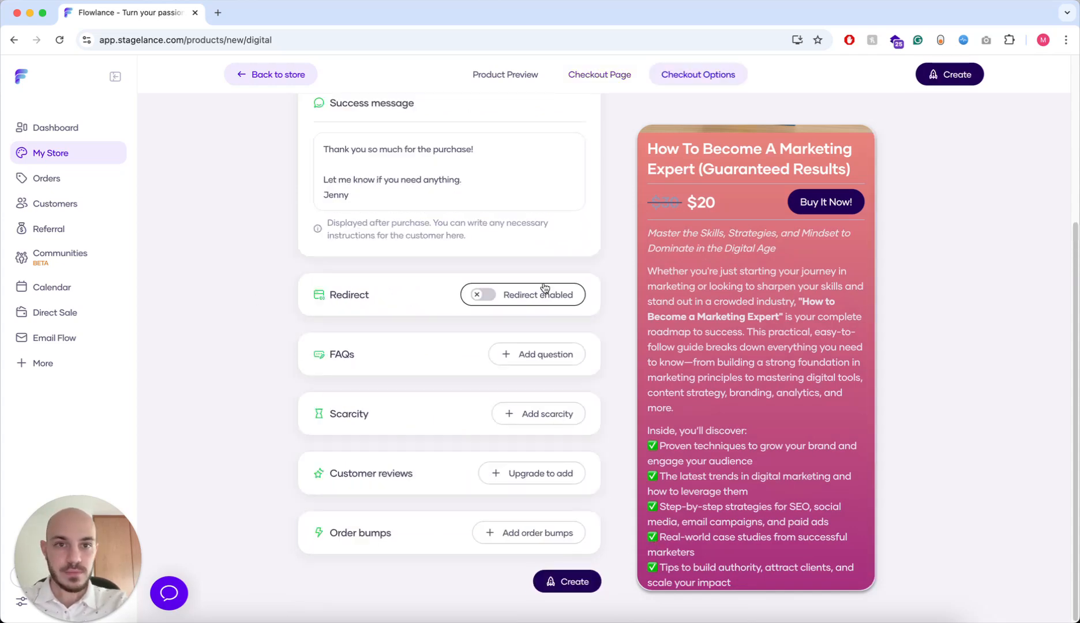
- Set the Product link to 'ebook' and review the thank-you Success message
scroll(544, 285, up, 4)
click(530, 215)
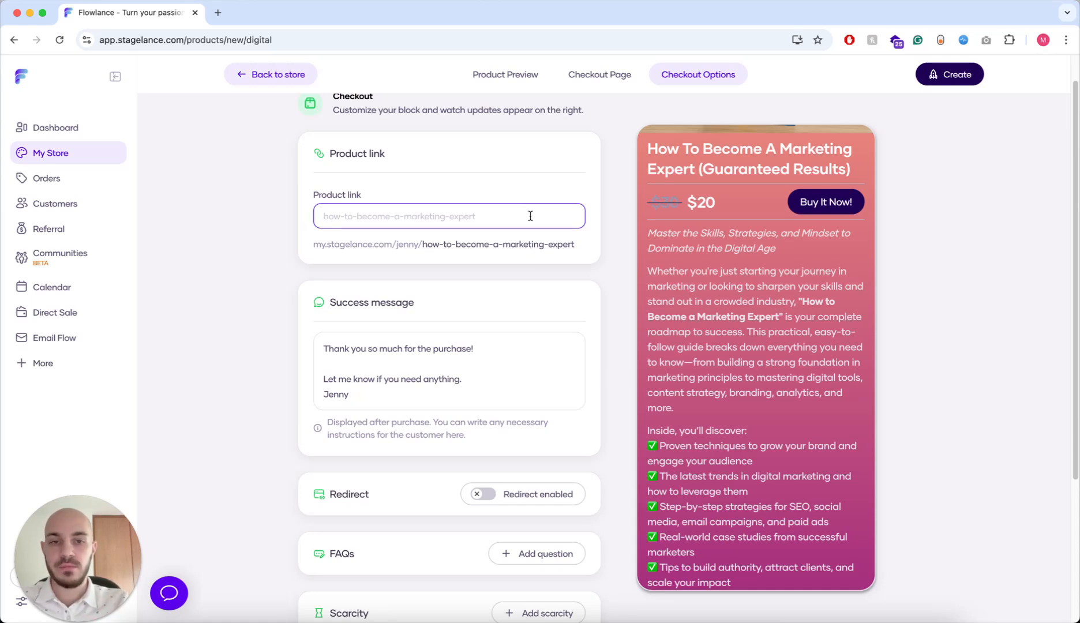
text(ebook)
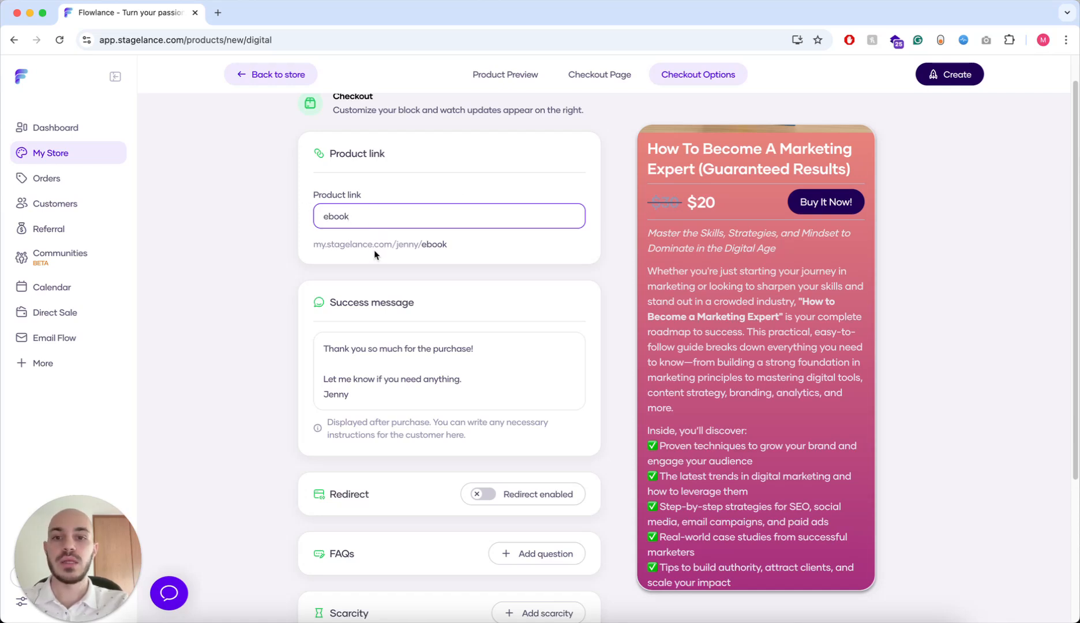
click(483, 280)
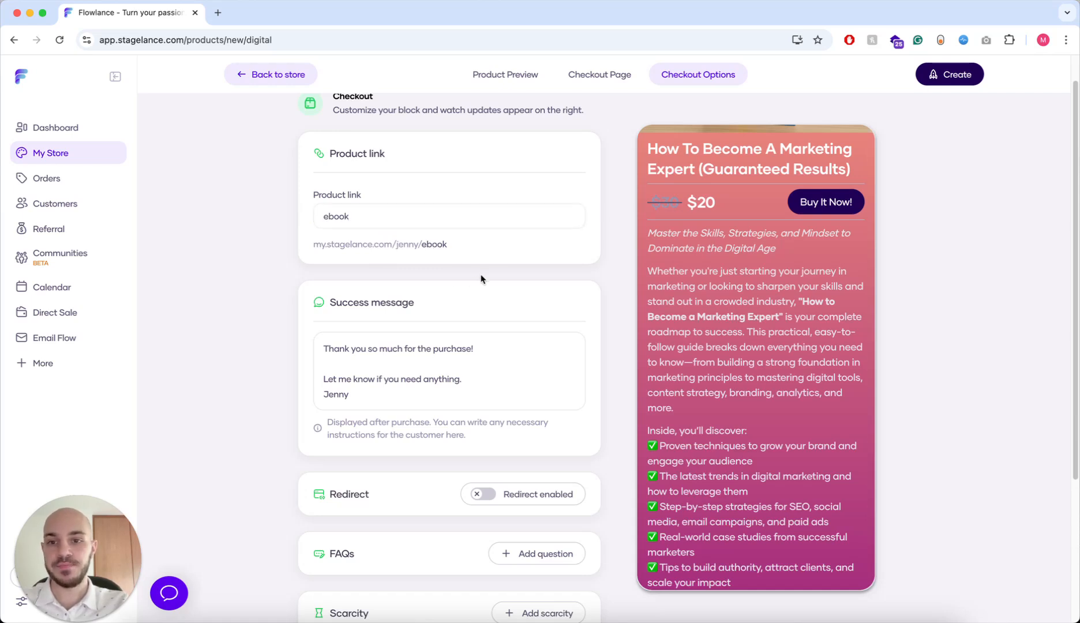
scroll(461, 306, down, 2)
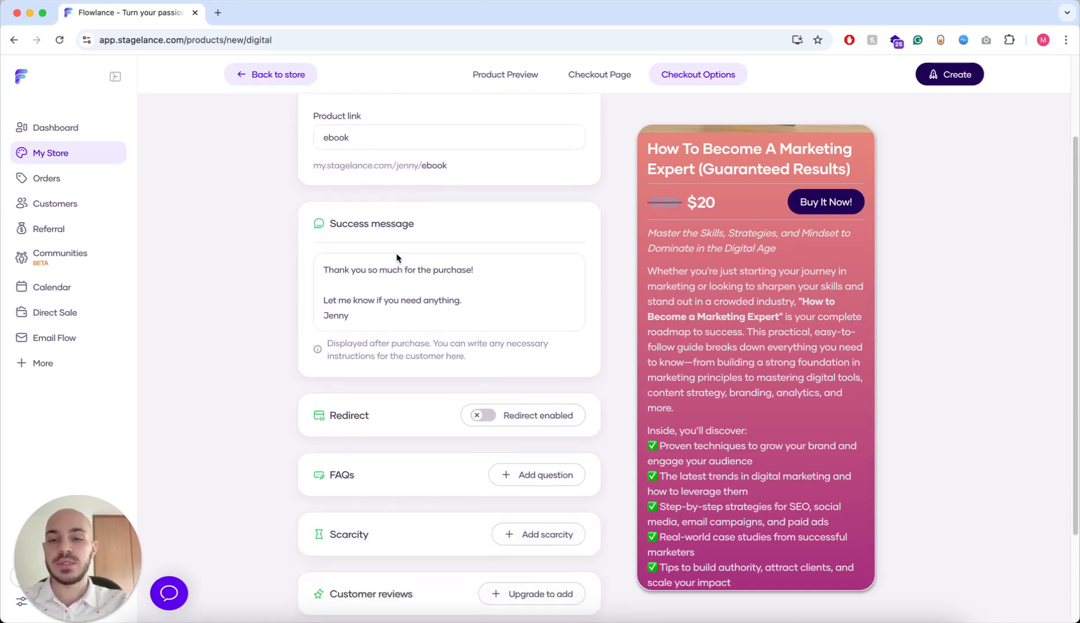
click(432, 321)
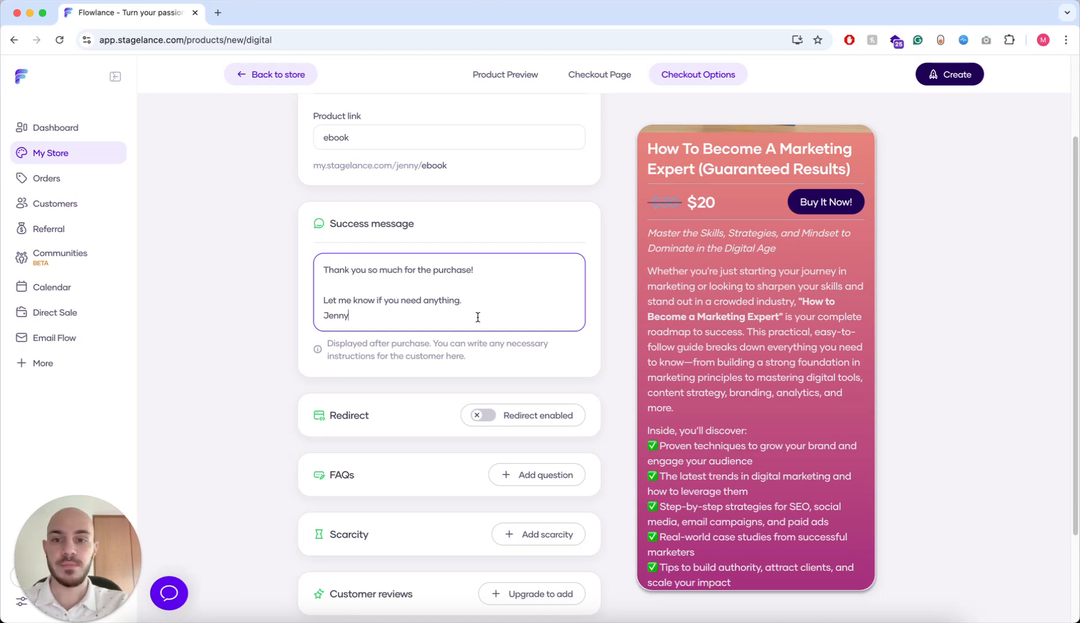
scroll(462, 305, down, 2)
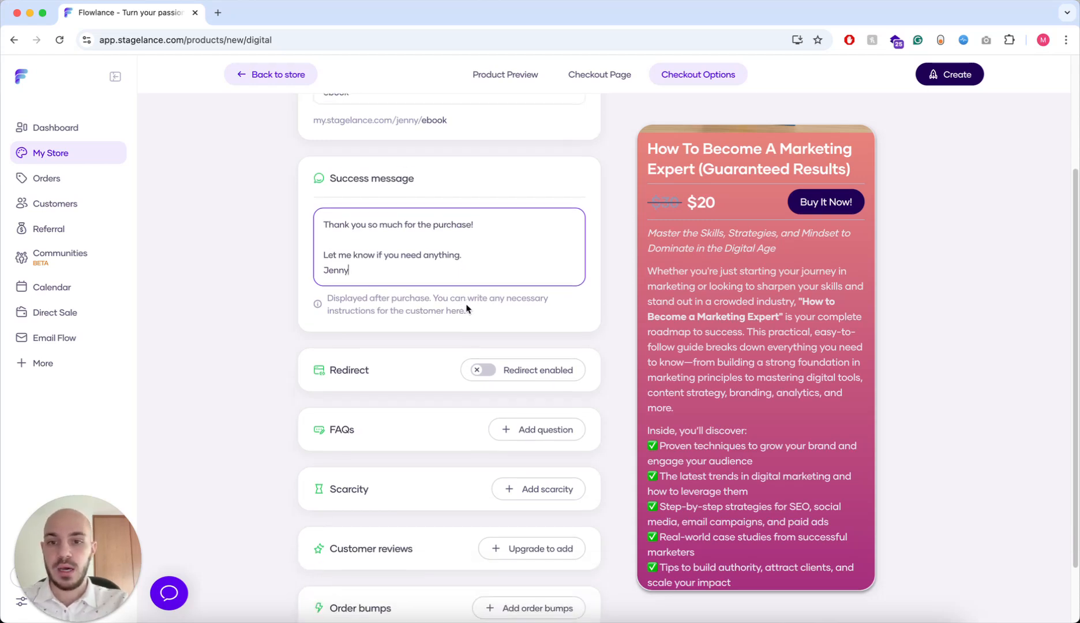
scroll(467, 304, down, 3)
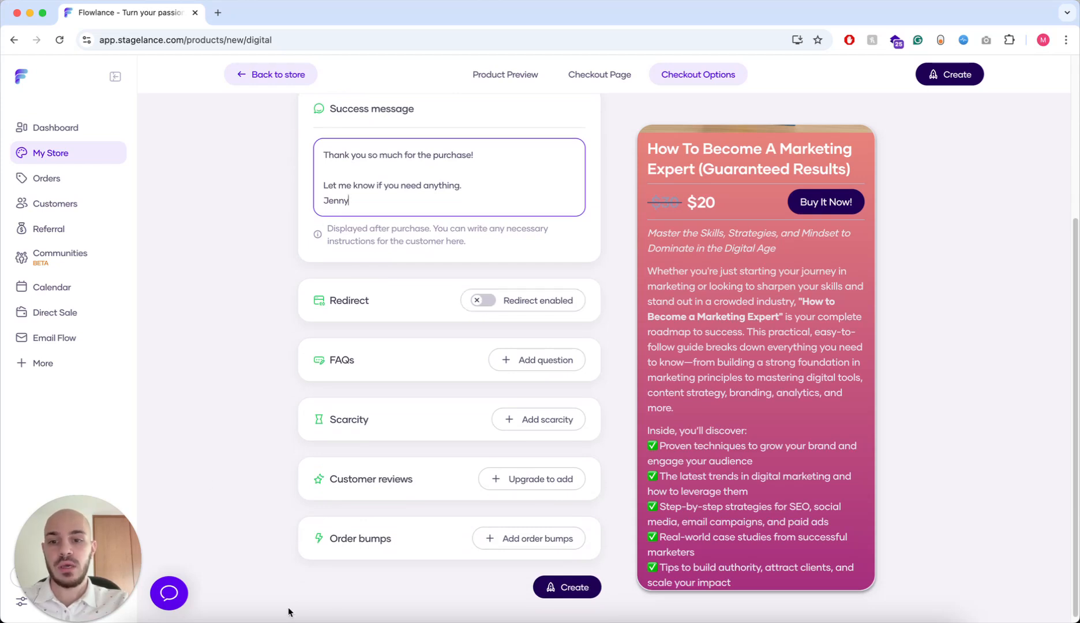
- Enable the post-purchase redirect with URL 'link' and a 15-second delay
click(483, 300)
scroll(496, 342, down, 3)
click(402, 242)
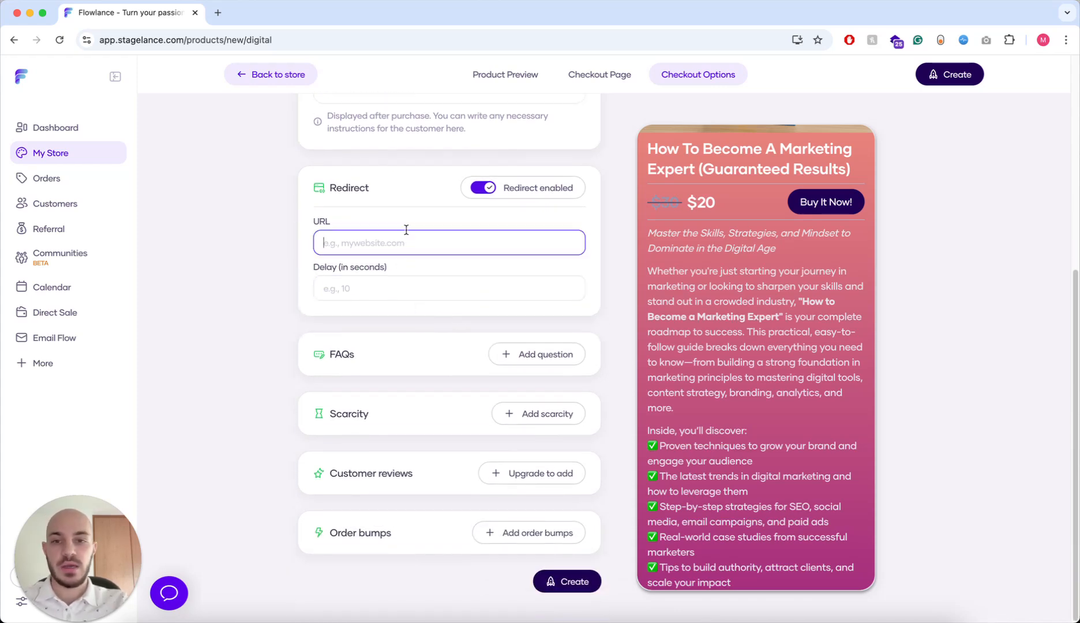
scroll(380, 229, up, 2)
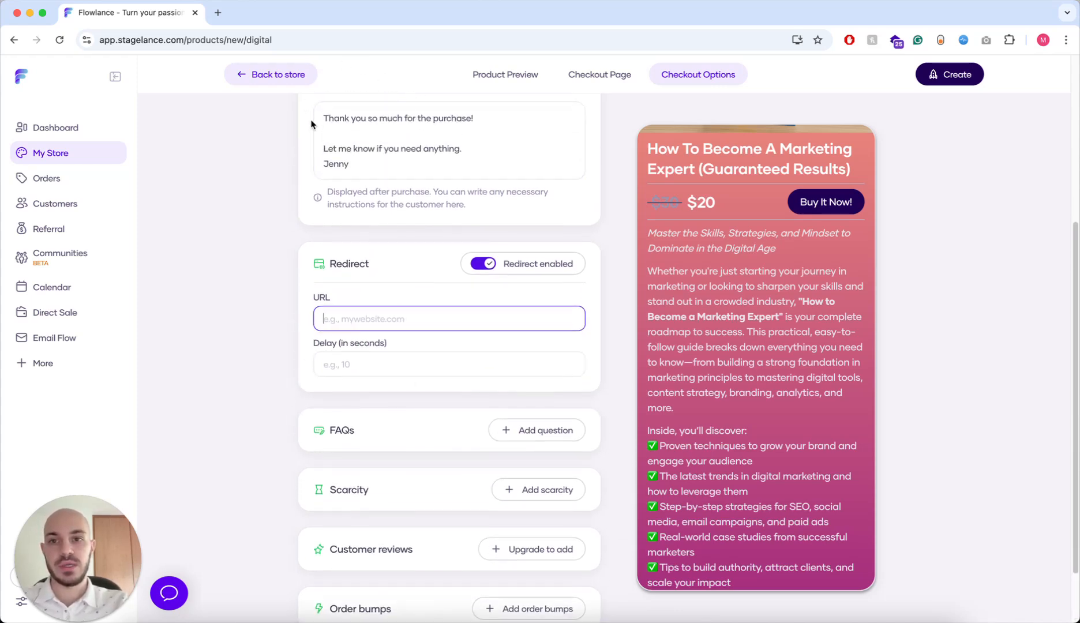
scroll(369, 227, up, 1)
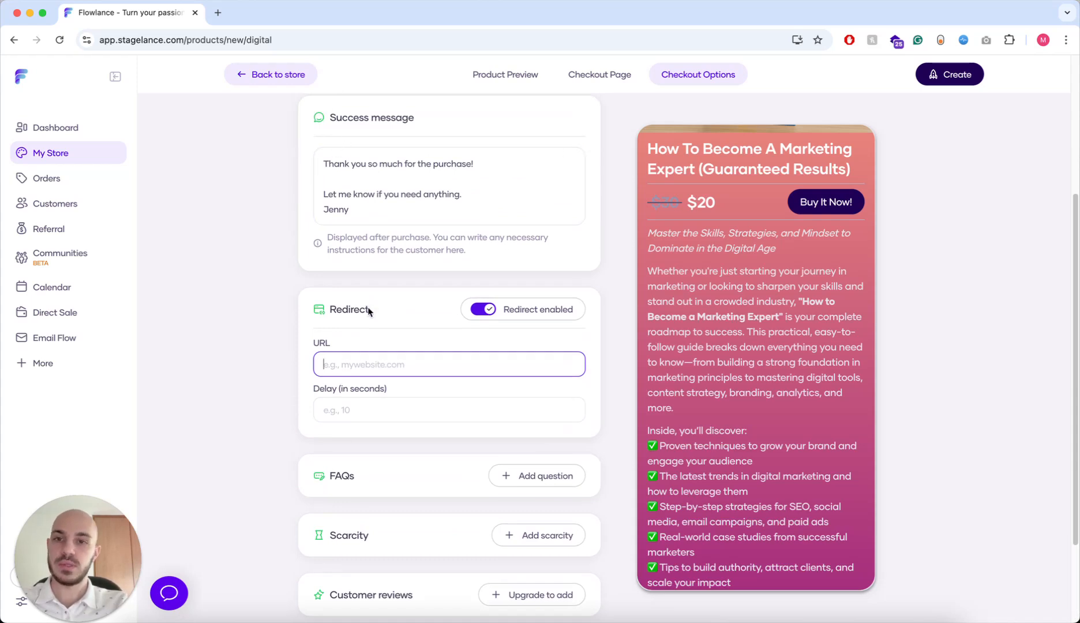
scroll(384, 299, down, 2)
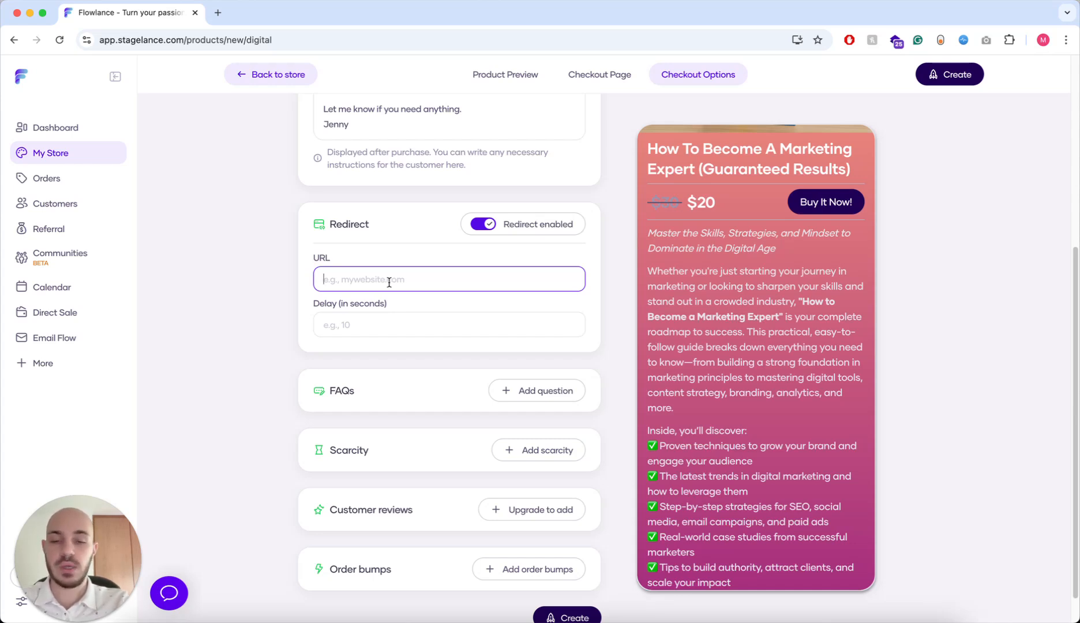
text(link)
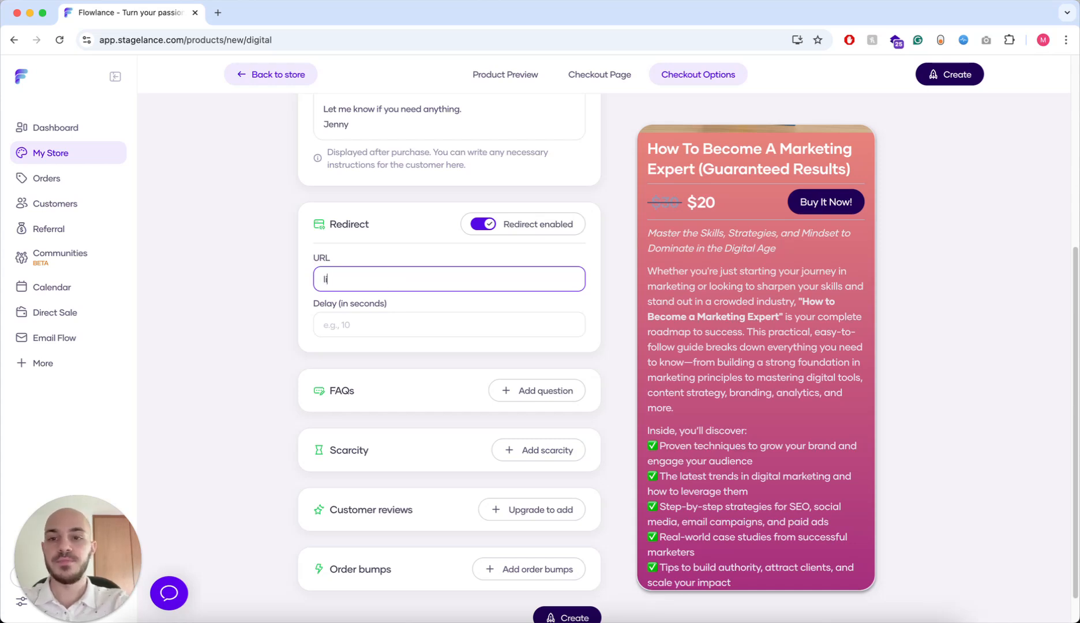
click(367, 319)
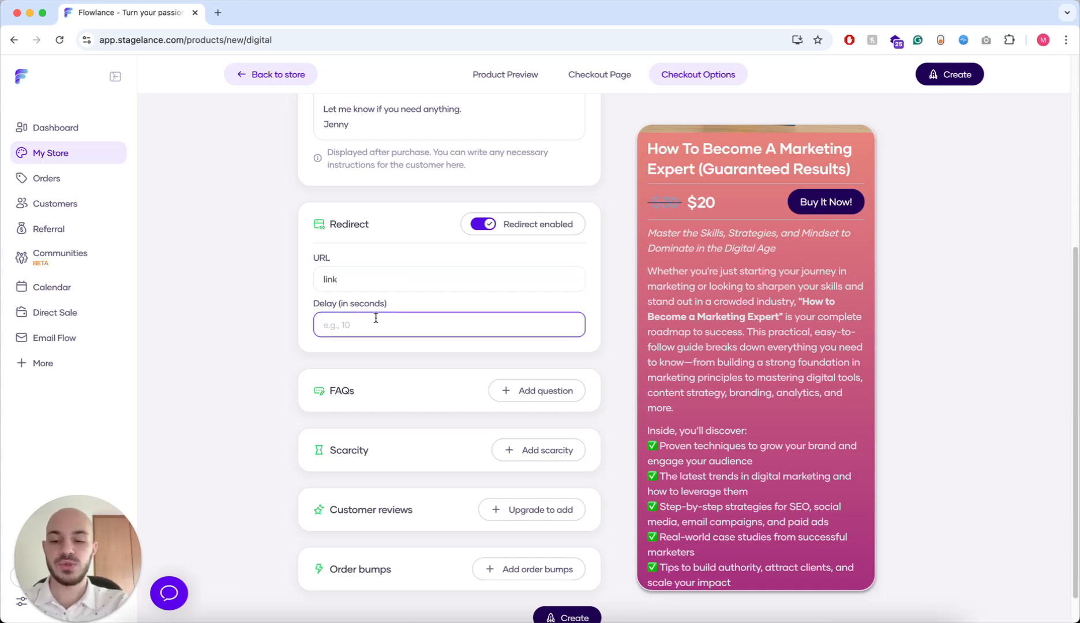
text(1)
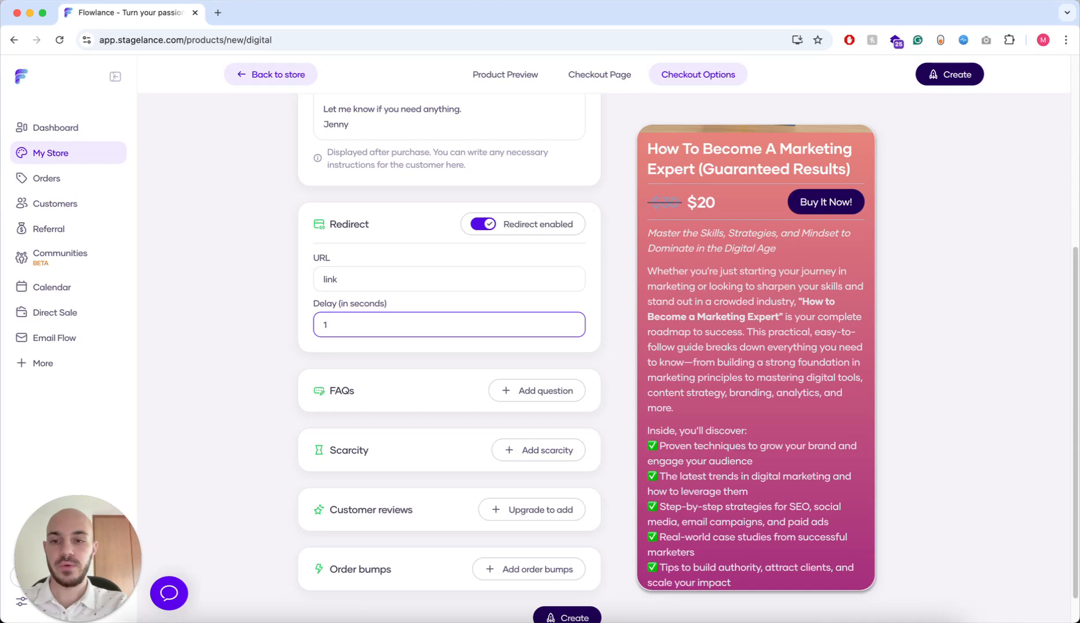
text(5)
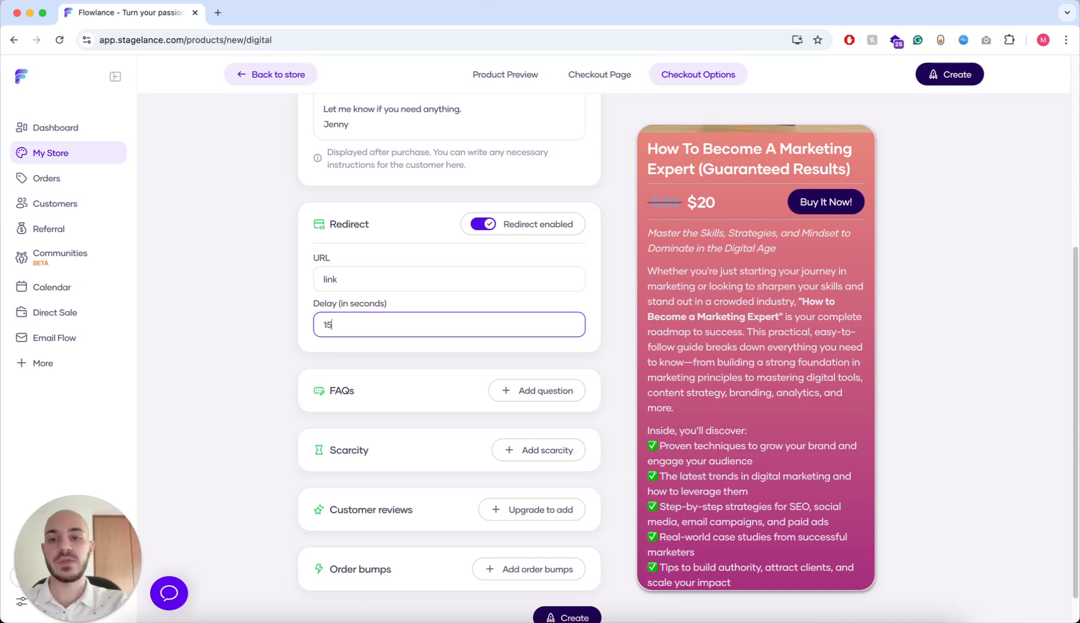
- Select the placeholder redirect URL and switch the post-purchase redirect back off
scroll(229, 315, up, 2)
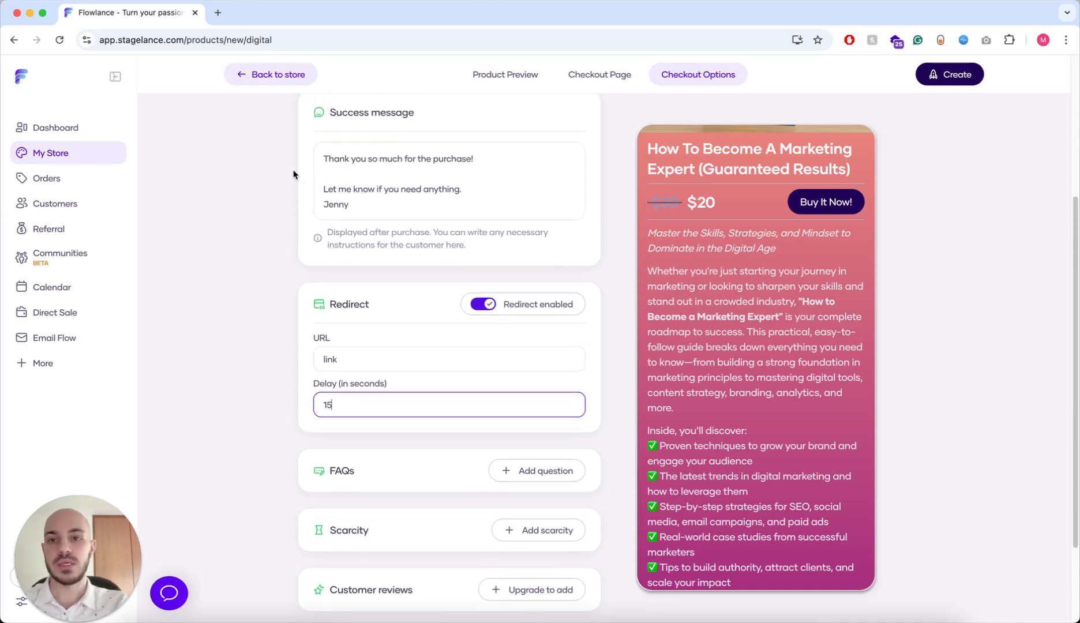
scroll(217, 237, down, 3)
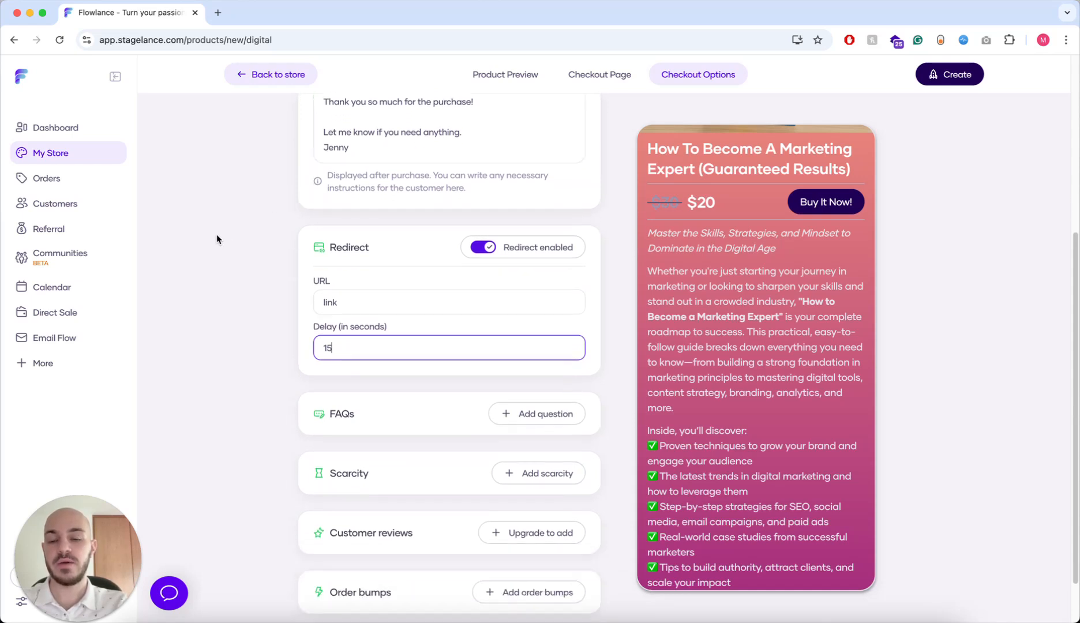
click(364, 251)
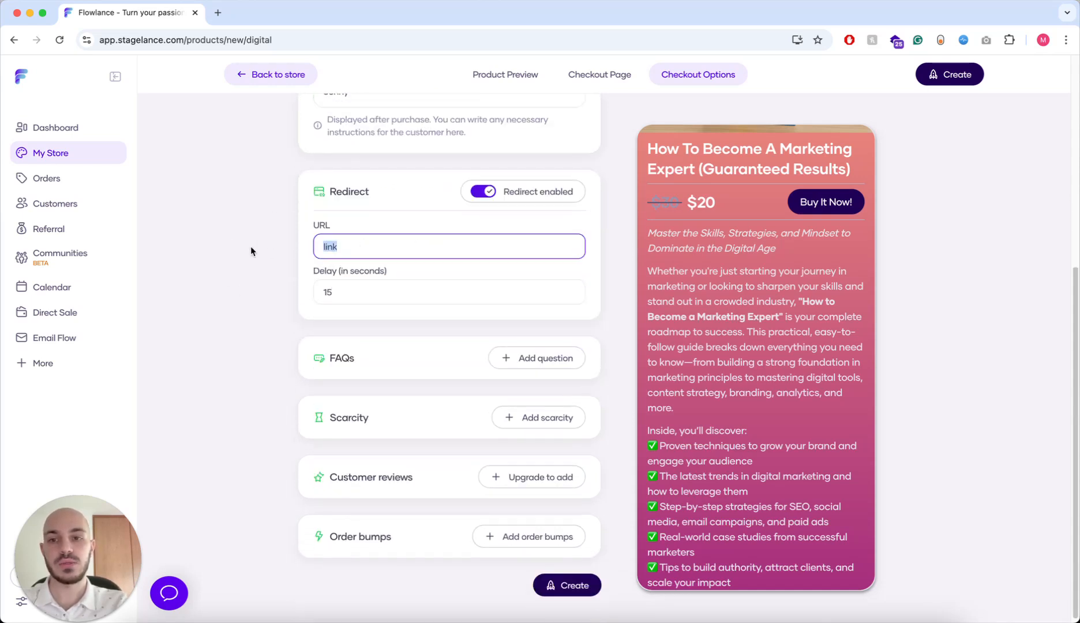
double_click(450, 250)
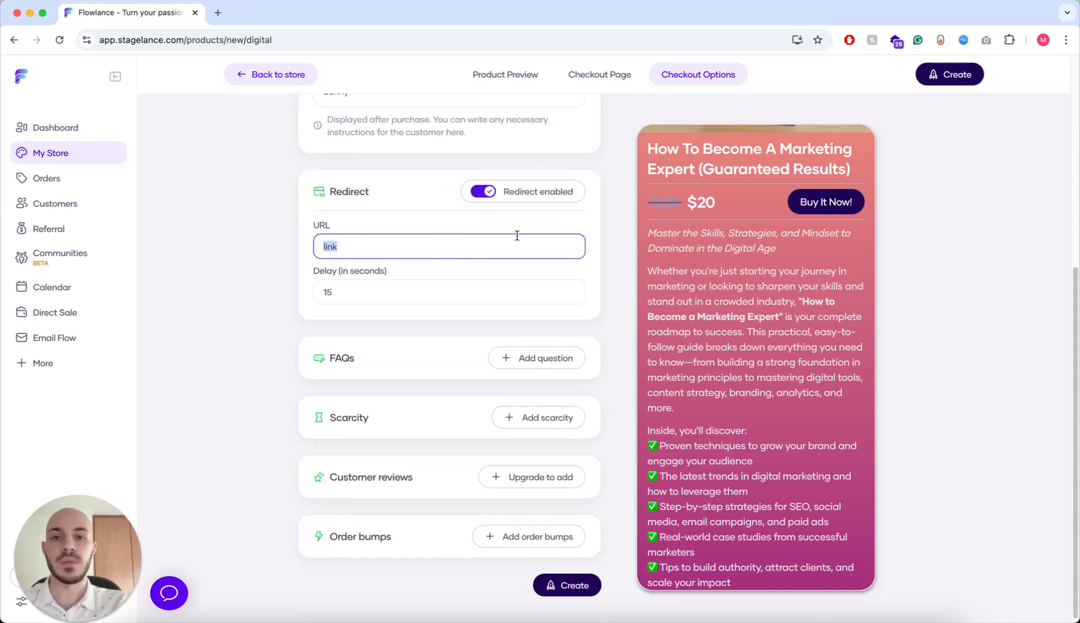
click(482, 192)
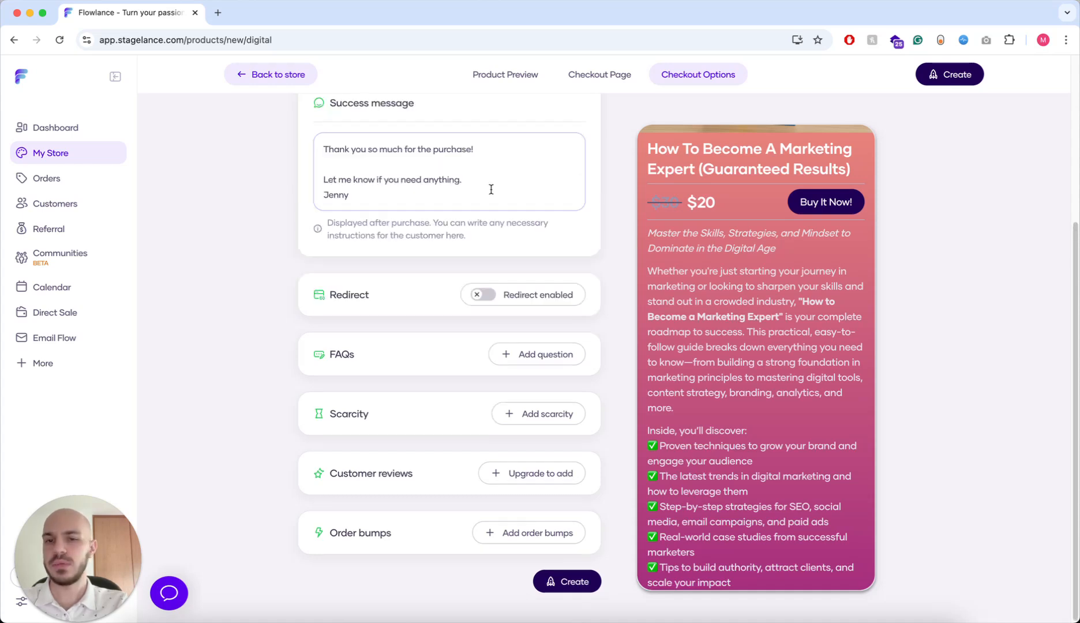
- Add an FAQ asking 'Is it really that good?' answered 'Sure thing!'
click(549, 356)
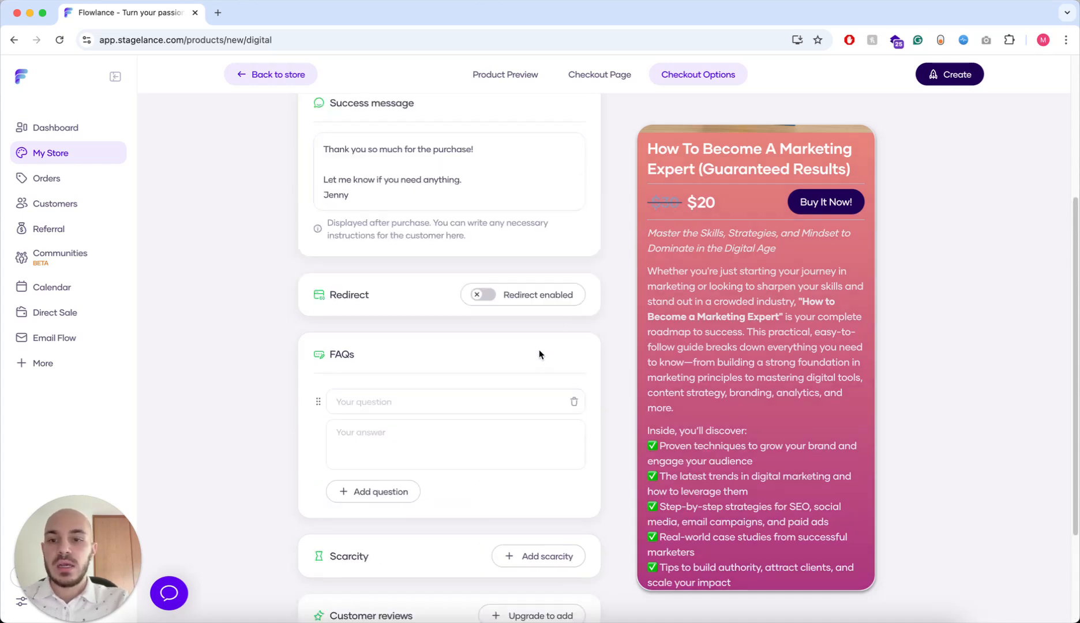
scroll(540, 354, down, 3)
scroll(416, 261, down, 1)
scroll(753, 329, down, 3)
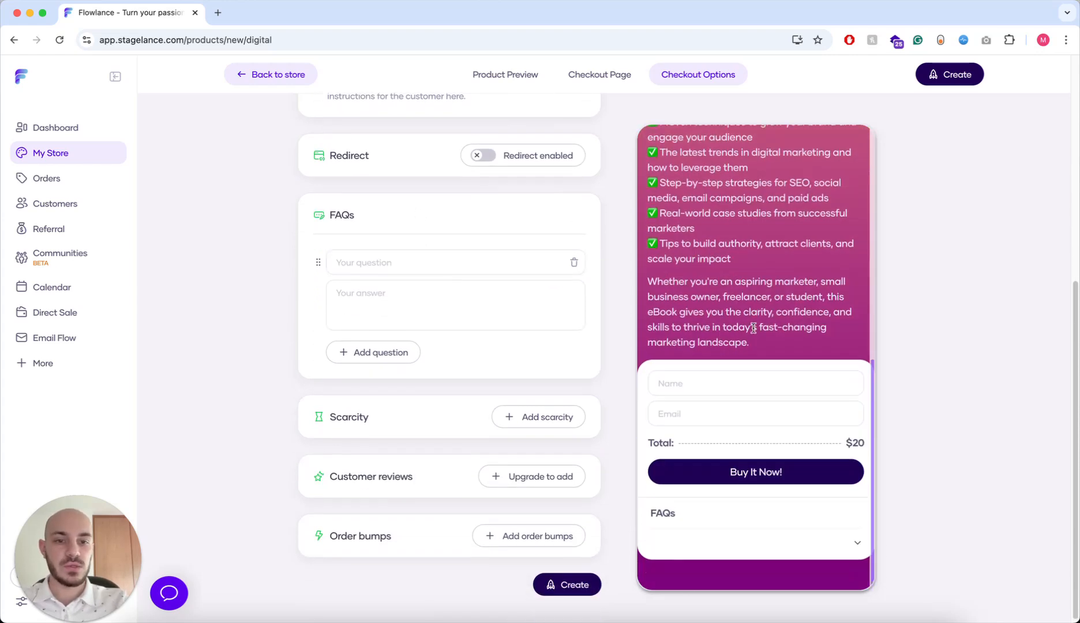
click(414, 261)
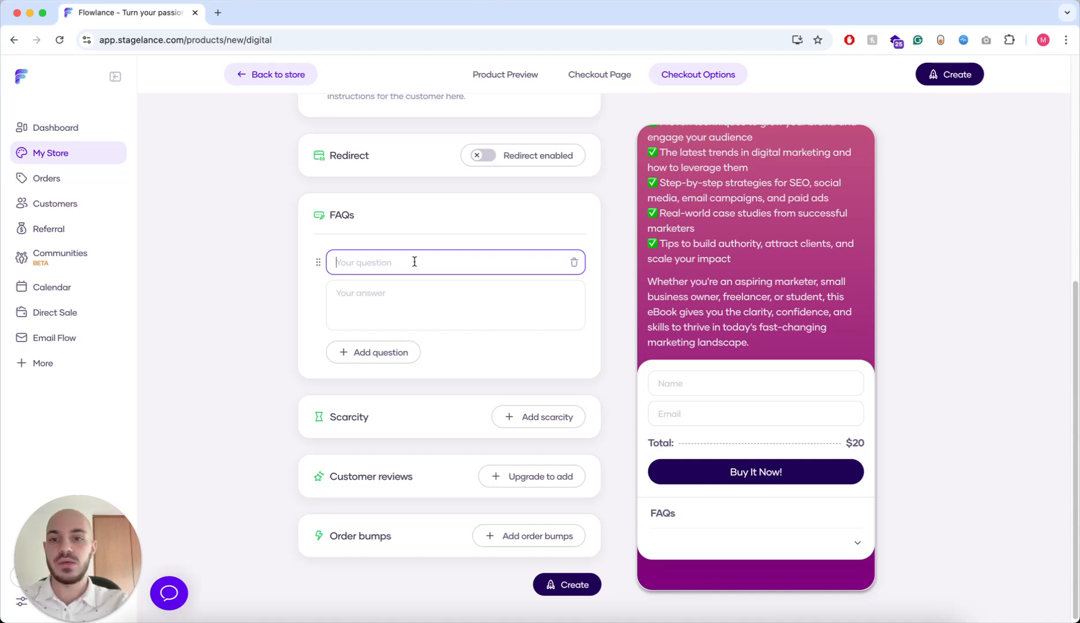
click(415, 262)
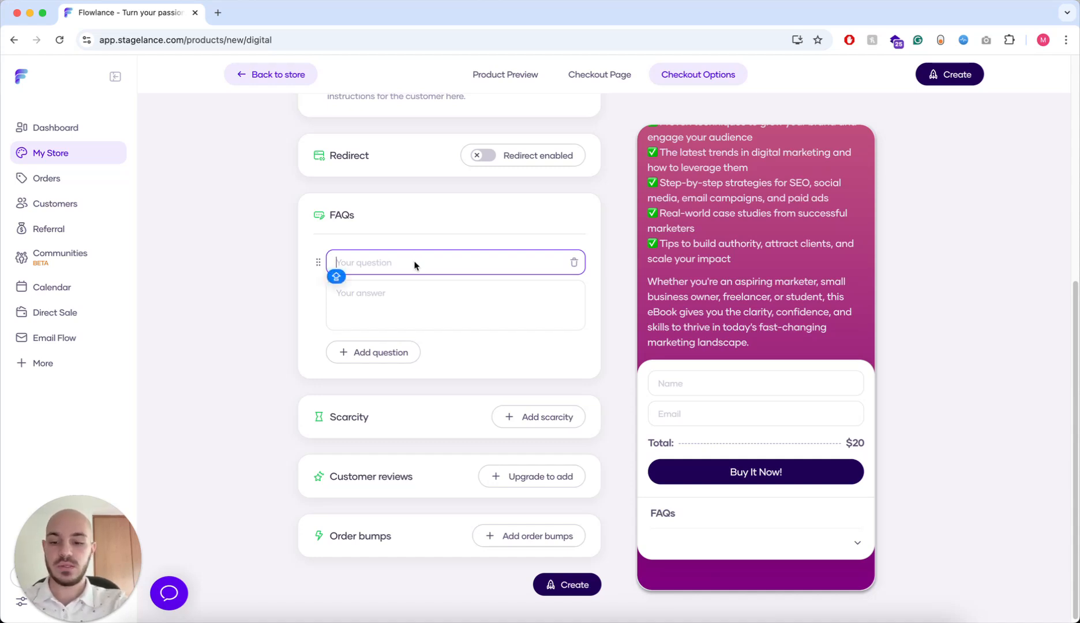
text(Is it reall)
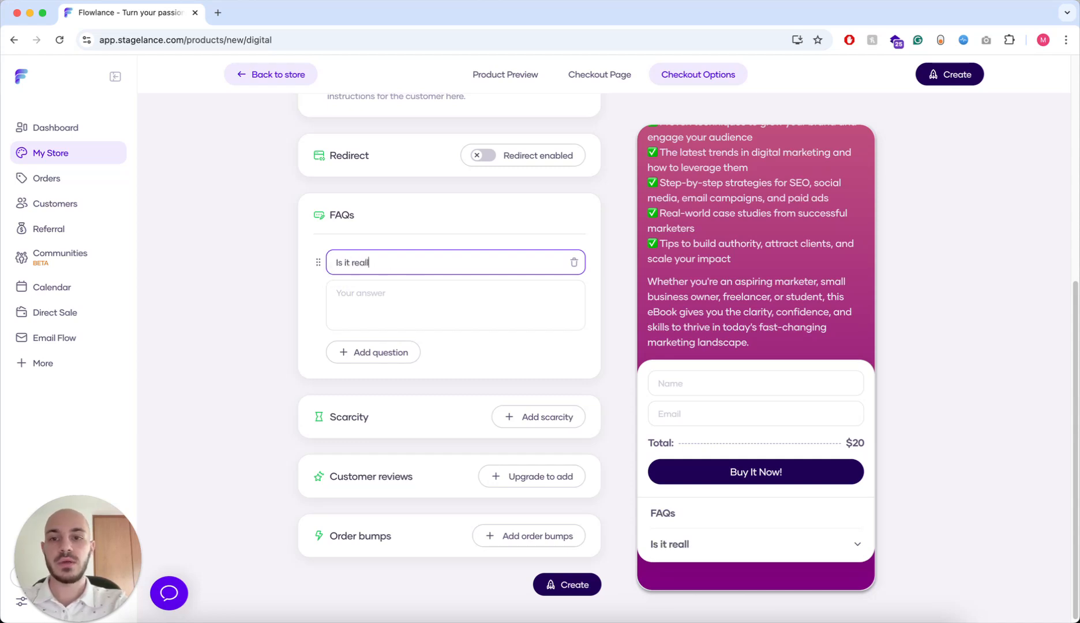
text(y that good?)
click(441, 299)
text(siuRE)
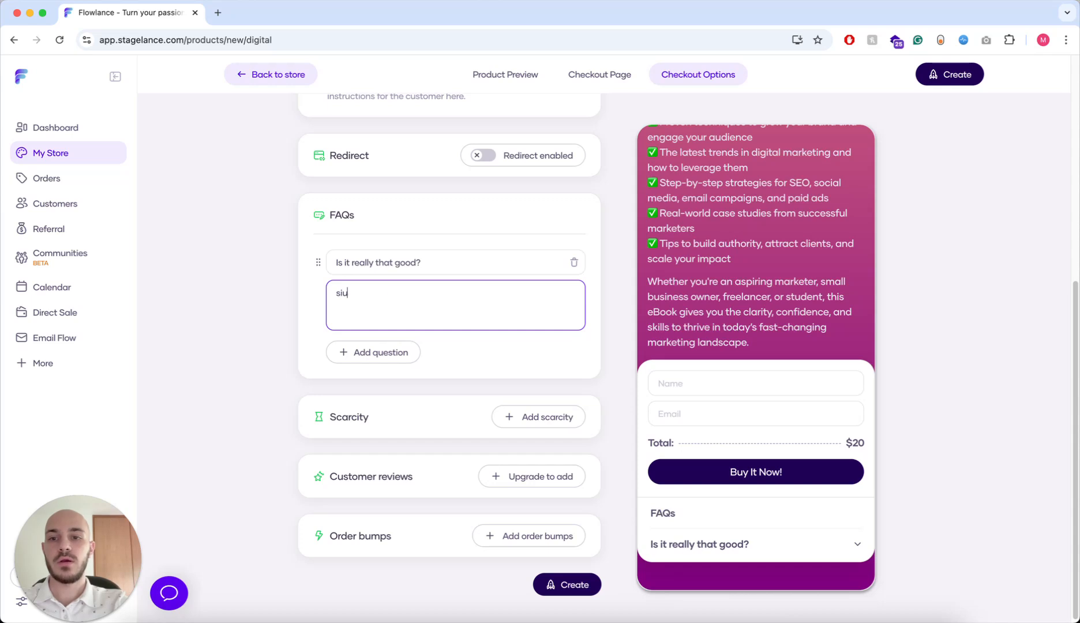
key(BackSpace)
key(BackSpace)
key(BackSpace)
key(BackSpace)
key(BackSpace)
text(Sir)
key(BackSpace)
key(BackSpace)
text(ure thing!)
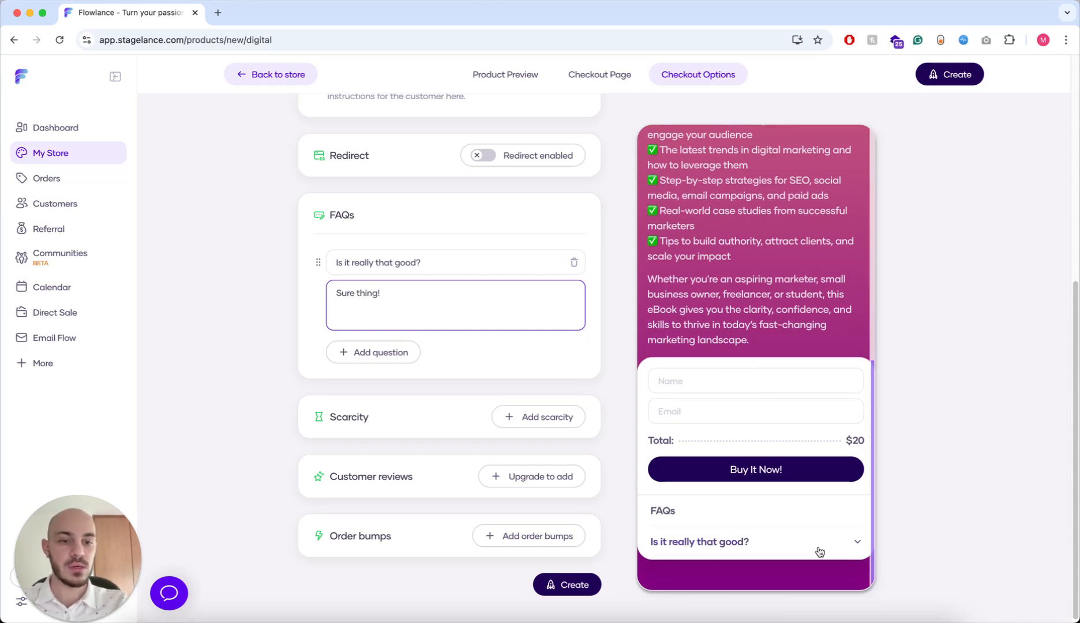
- Check the FAQ in the preview, then add and delete two empty extra FAQ entries
click(856, 545)
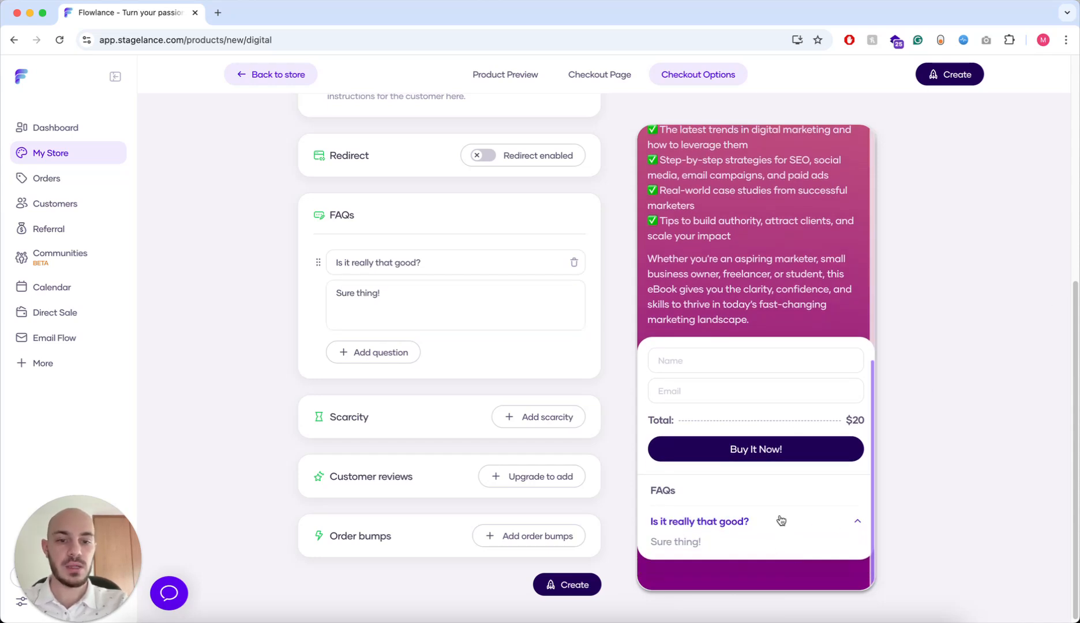
click(841, 523)
click(353, 352)
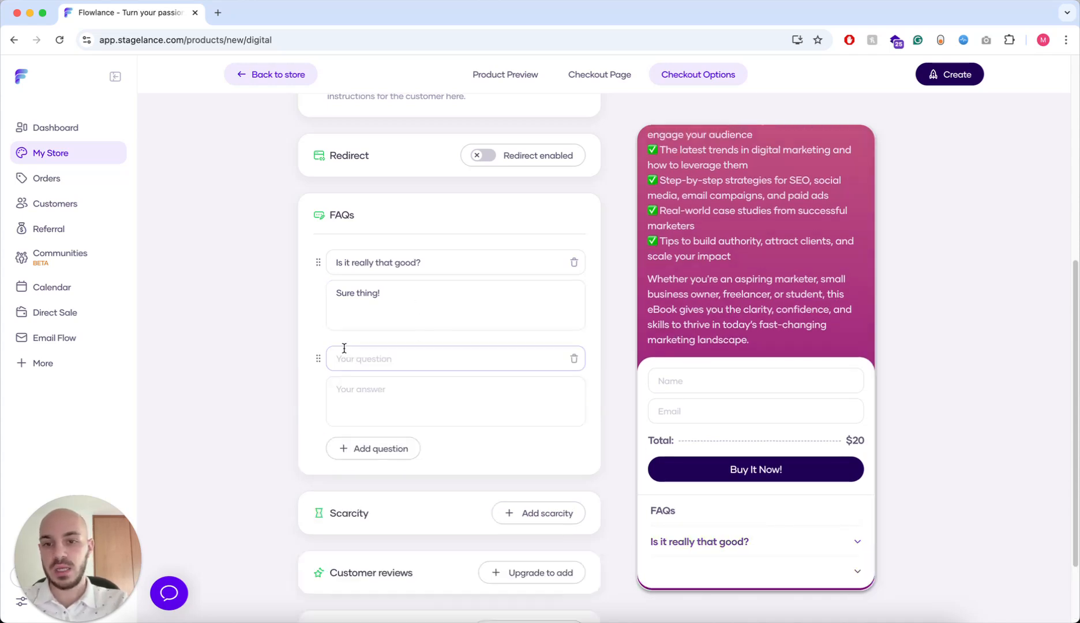
click(360, 449)
scroll(377, 391, down, 4)
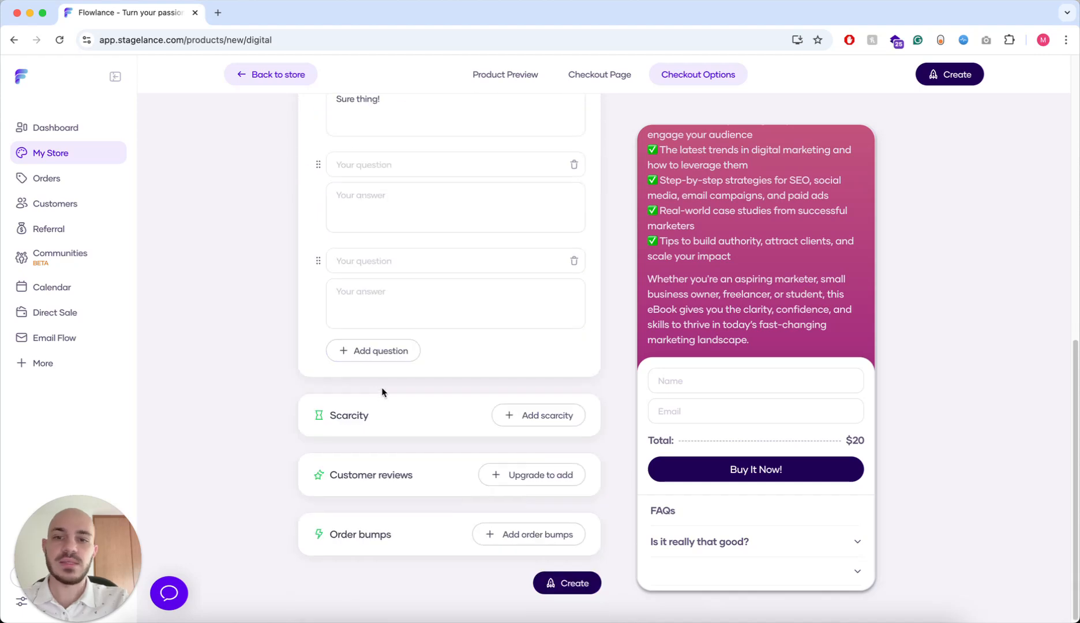
scroll(562, 278, up, 1)
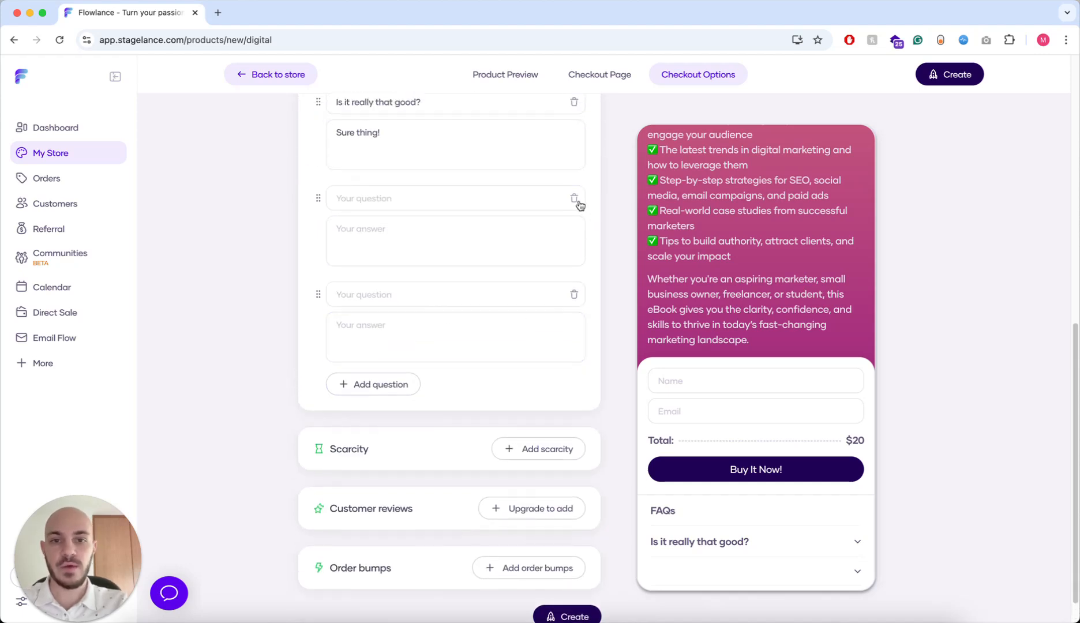
click(575, 197)
click(574, 261)
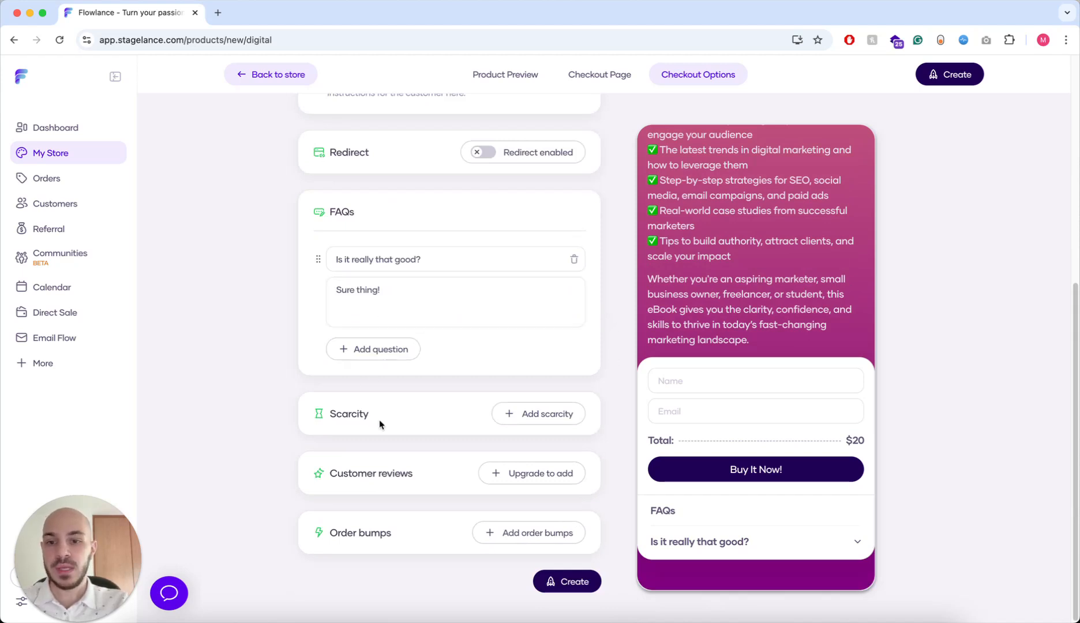
- Add a Warning scarcity notice reading 'The price will increase in 3 days!'
click(565, 420)
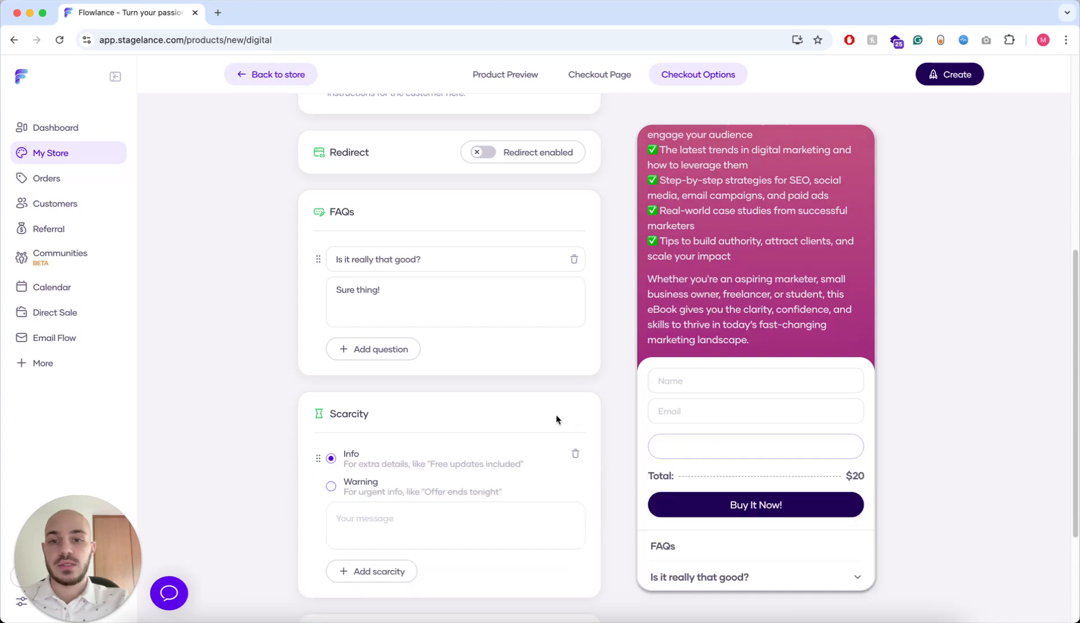
scroll(550, 431, down, 3)
click(430, 358)
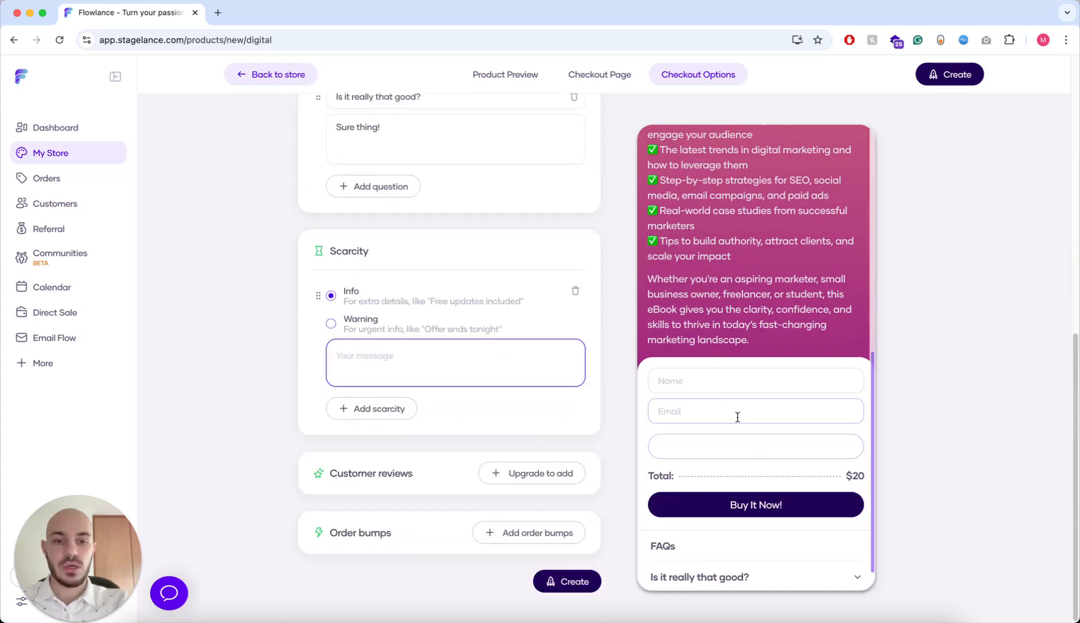
text(The pri)
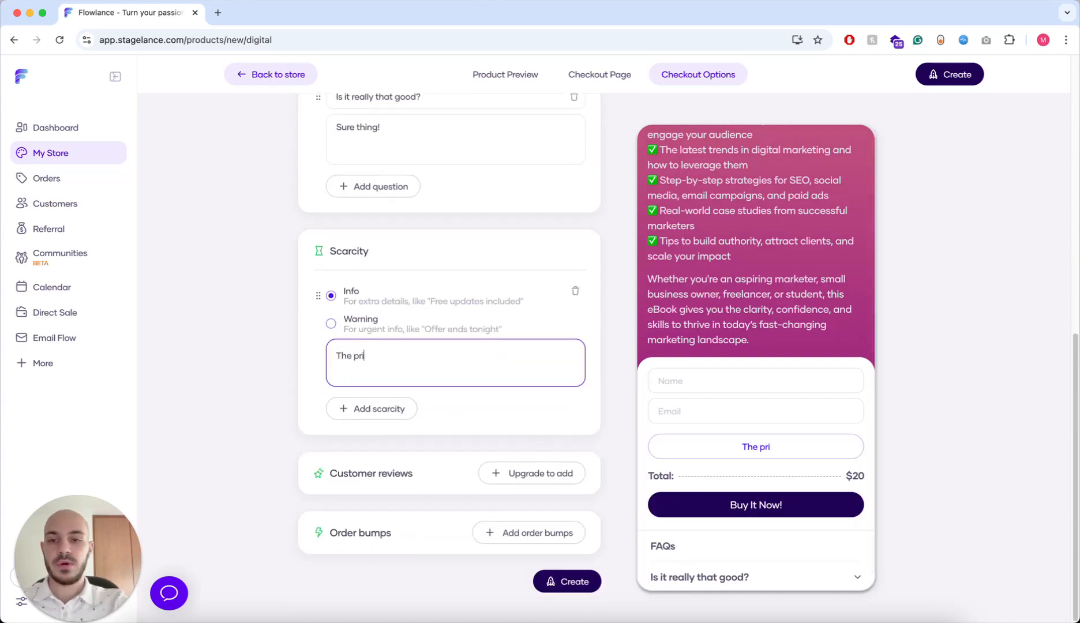
text(ce will increas)
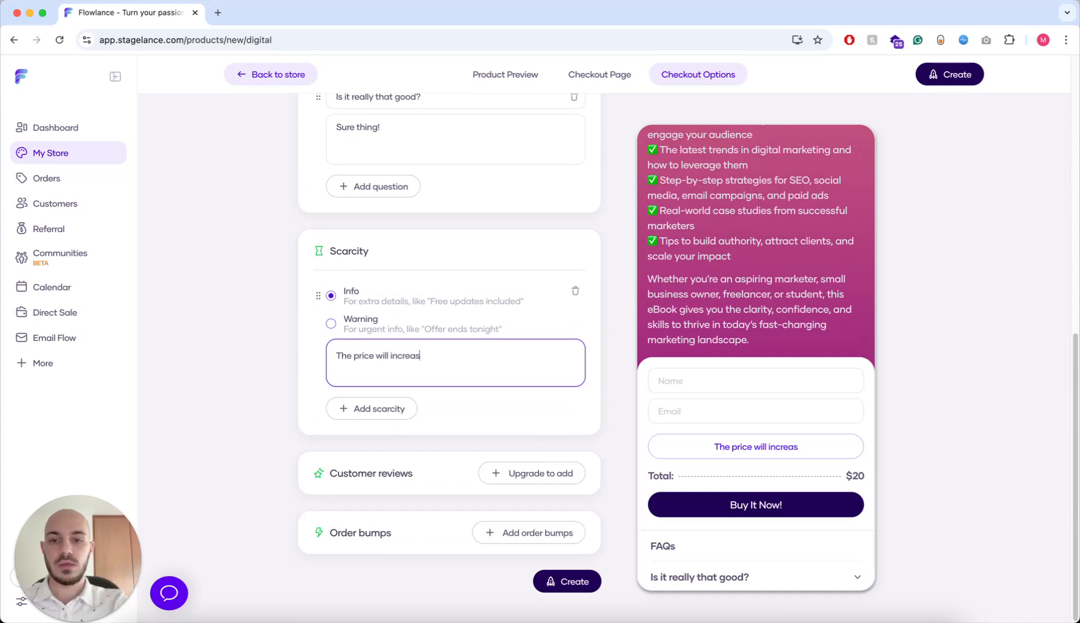
text(e in 3 days!)
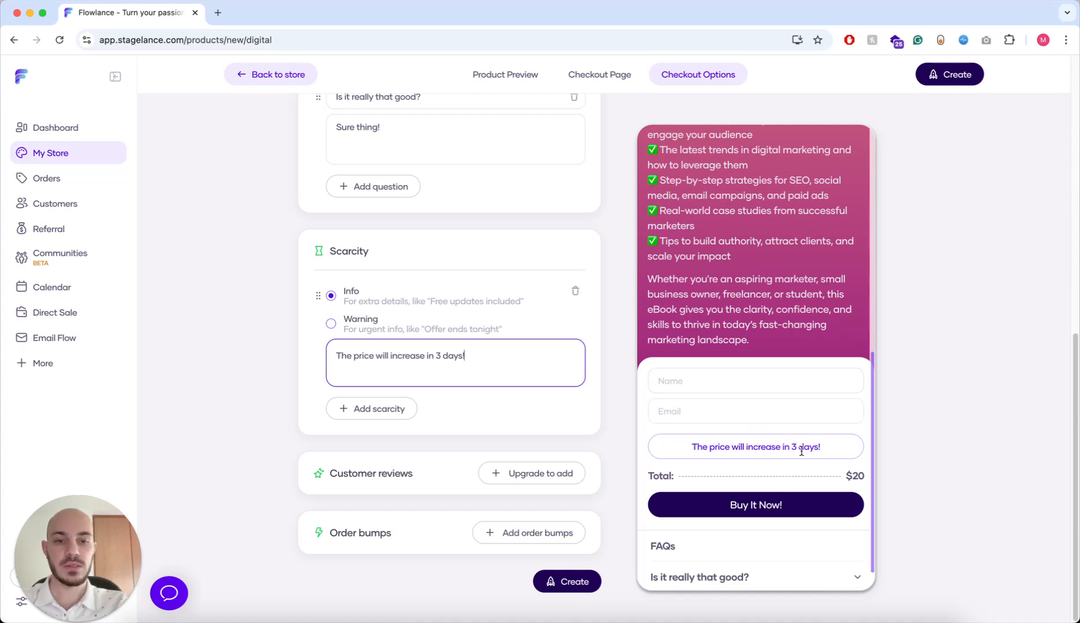
click(330, 324)
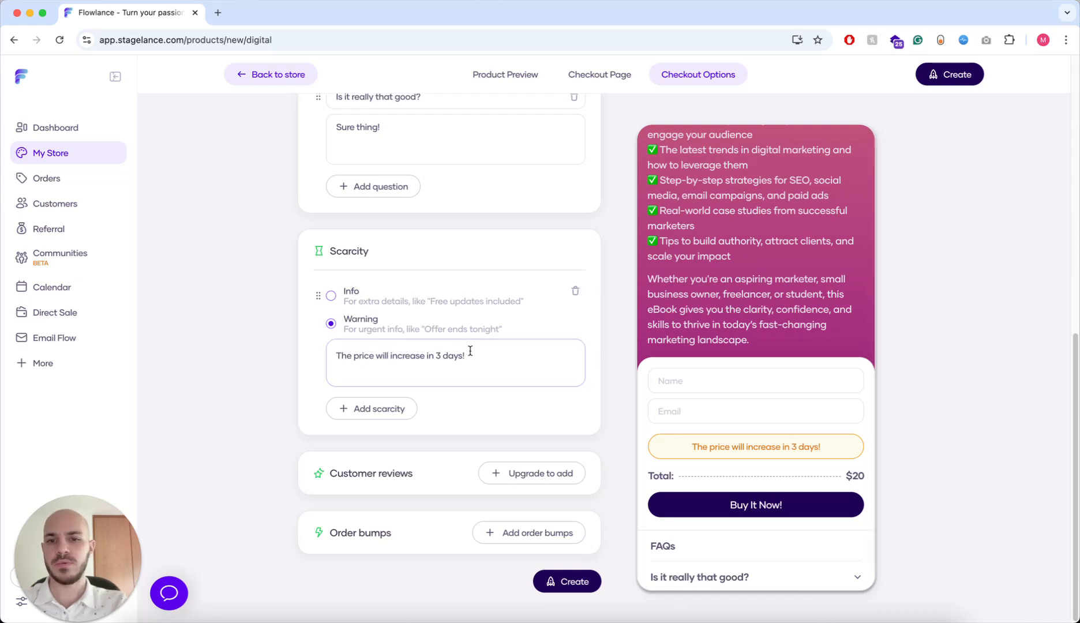
- Add a second test scarcity notice 'heeey', then delete it
click(398, 409)
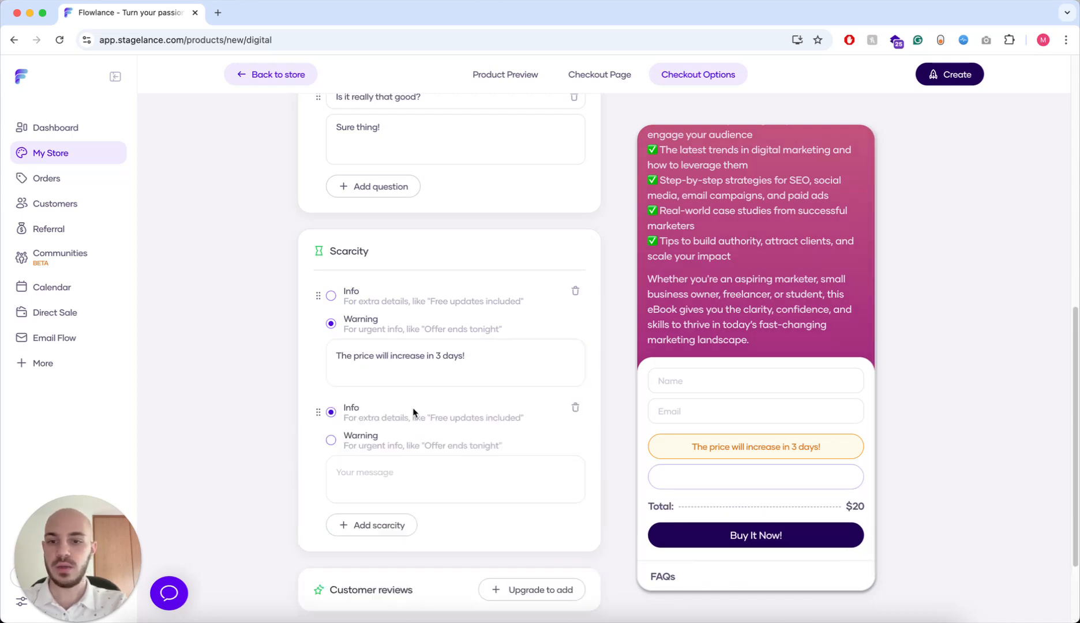
click(410, 468)
text(heeey)
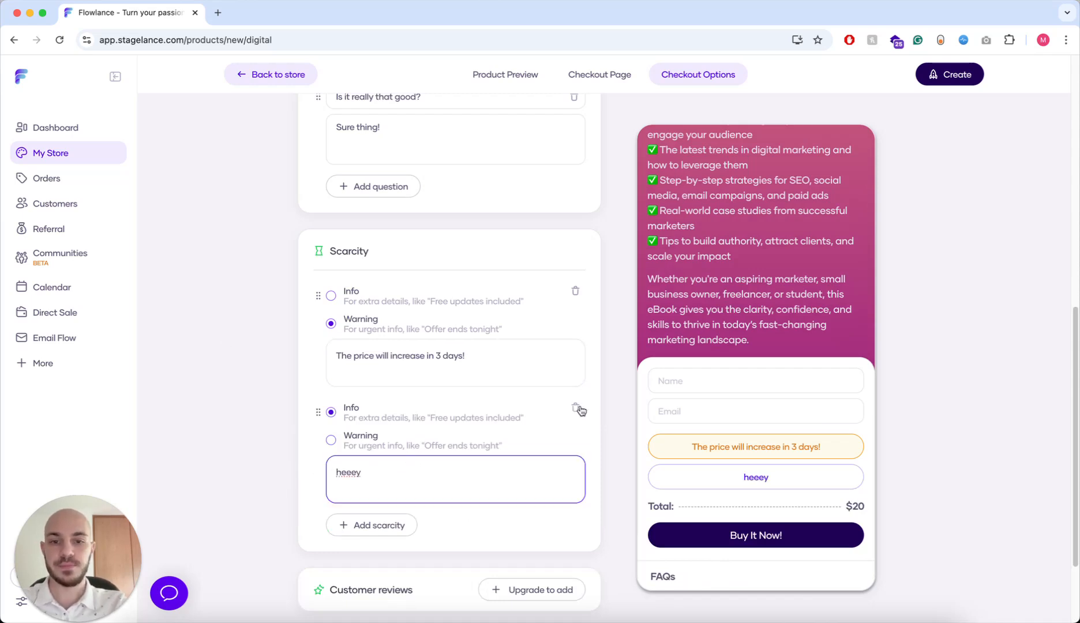
click(575, 407)
- Add a customer review and upload a cropped portrait photo for the reviewer
click(547, 468)
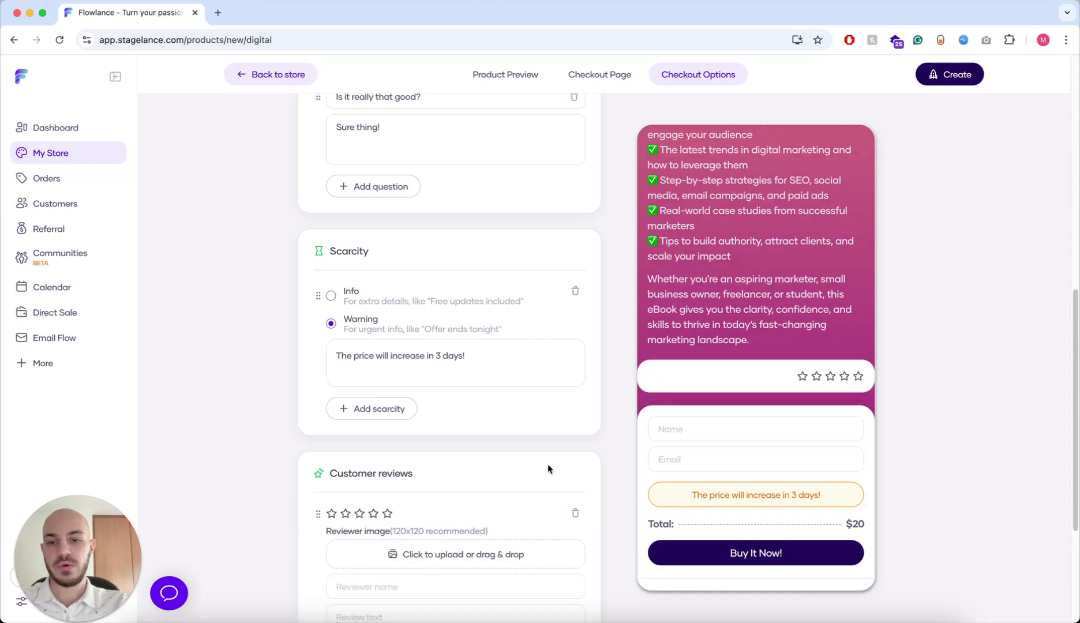
scroll(542, 490, down, 3)
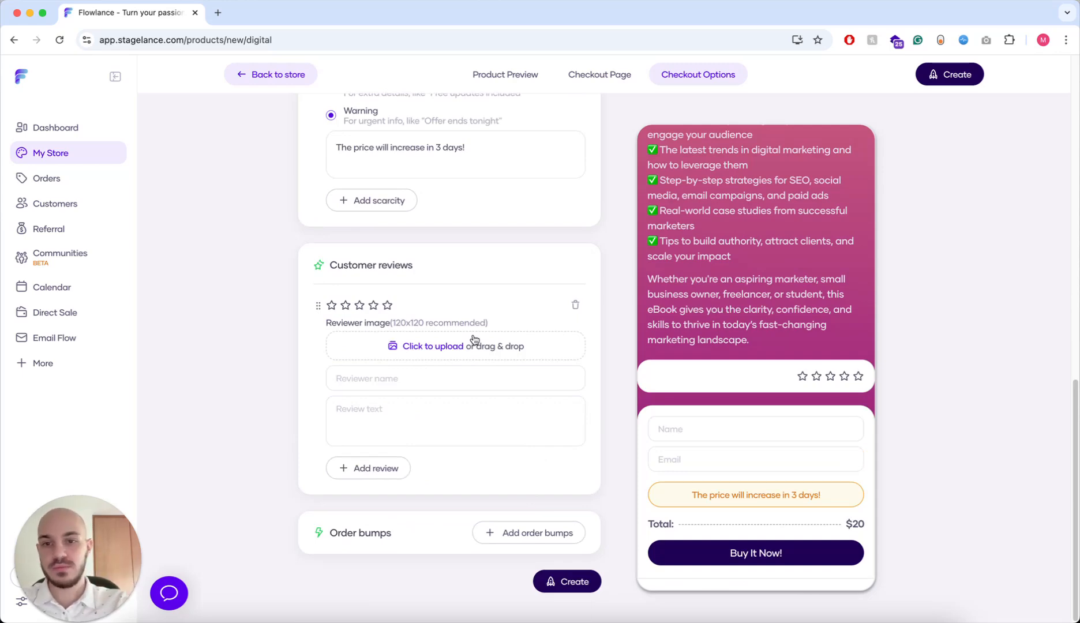
click(436, 346)
click(716, 249)
click(765, 436)
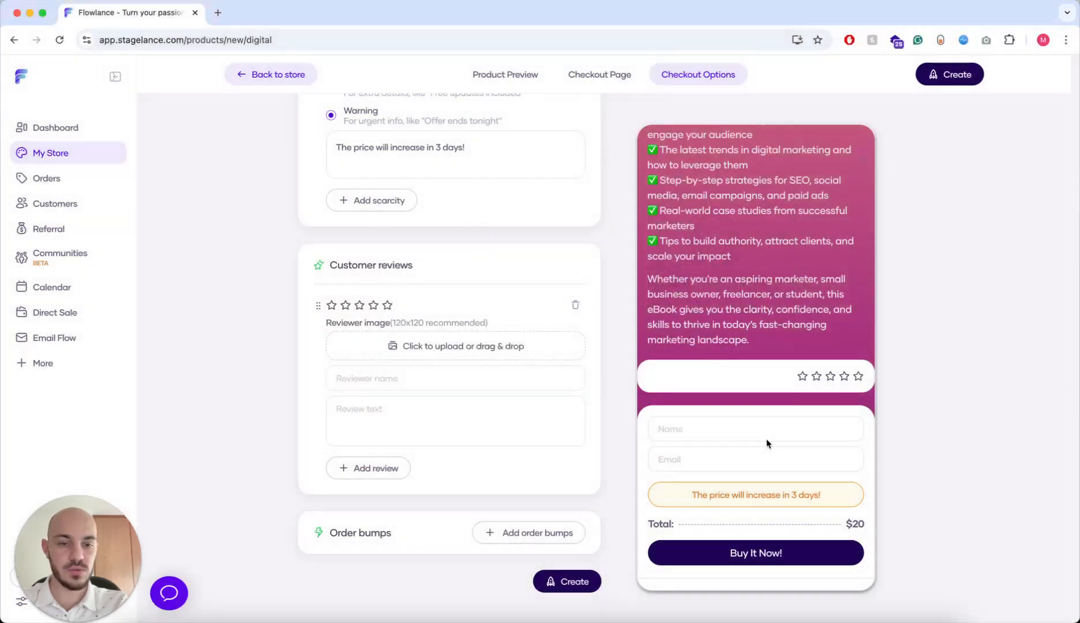
click(671, 461)
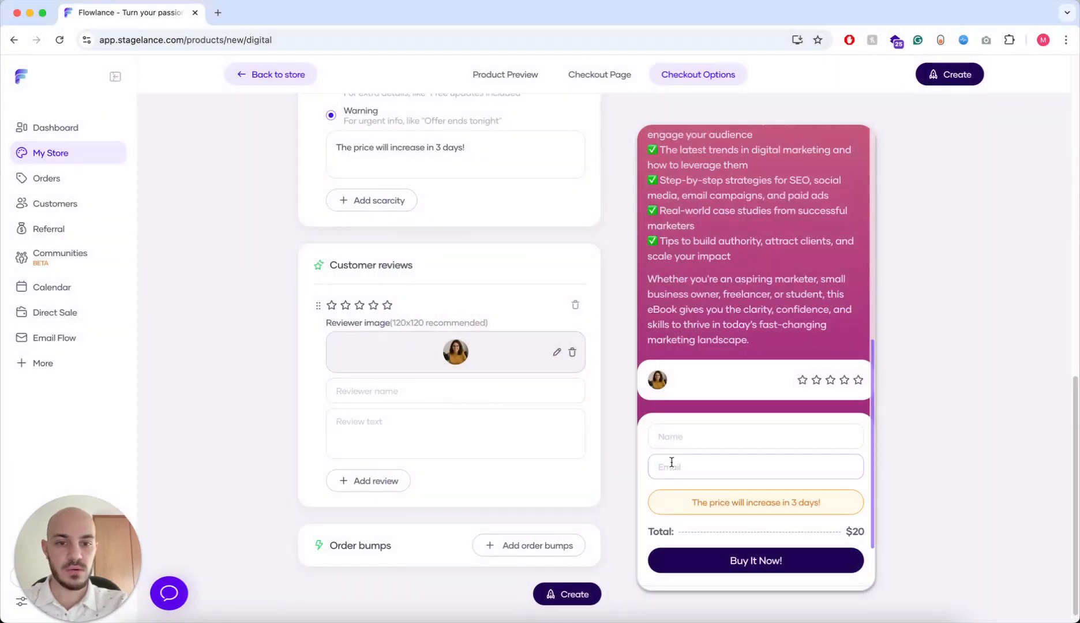
- Enter the reviewer's name, give five stars, and write the review 'It's great!'
click(495, 391)
text(Jeeny)
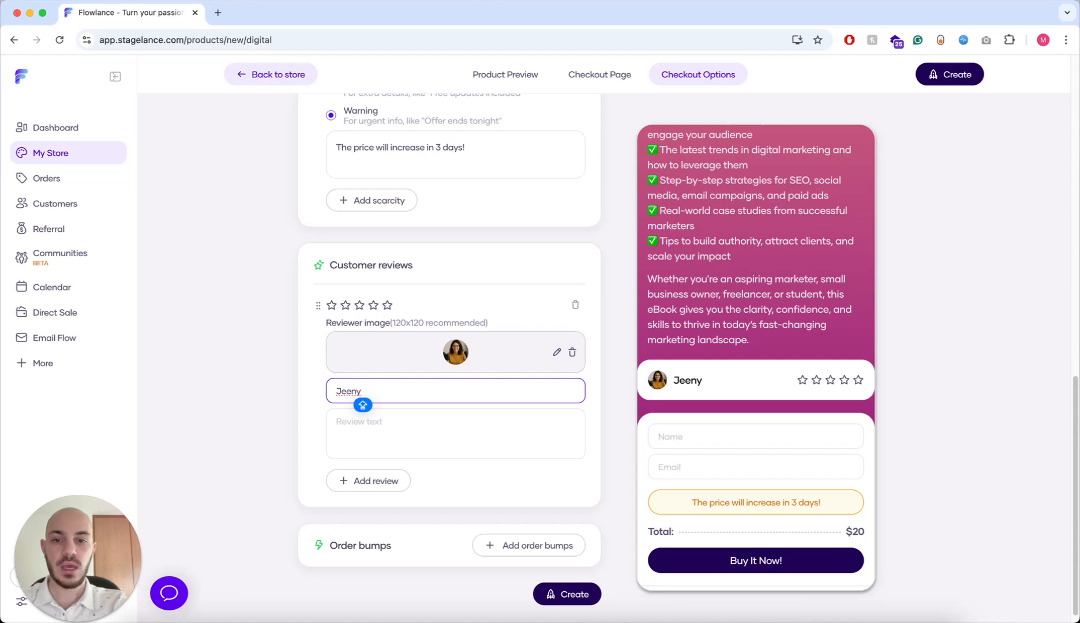
key(BackSpace)
key(BackSpace)
key(BackSpace)
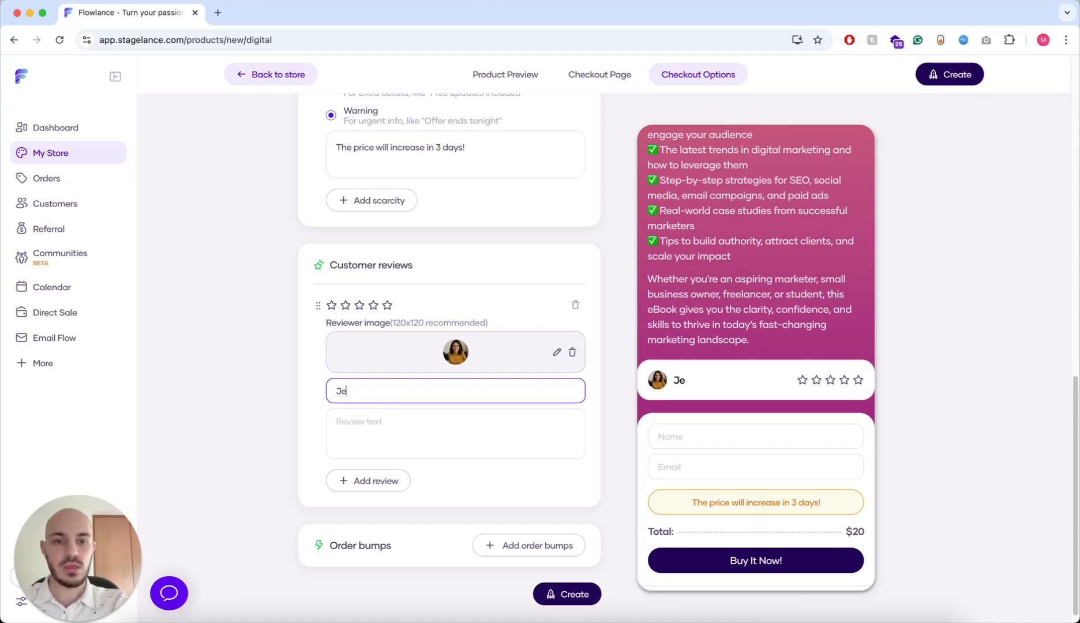
text(nny)
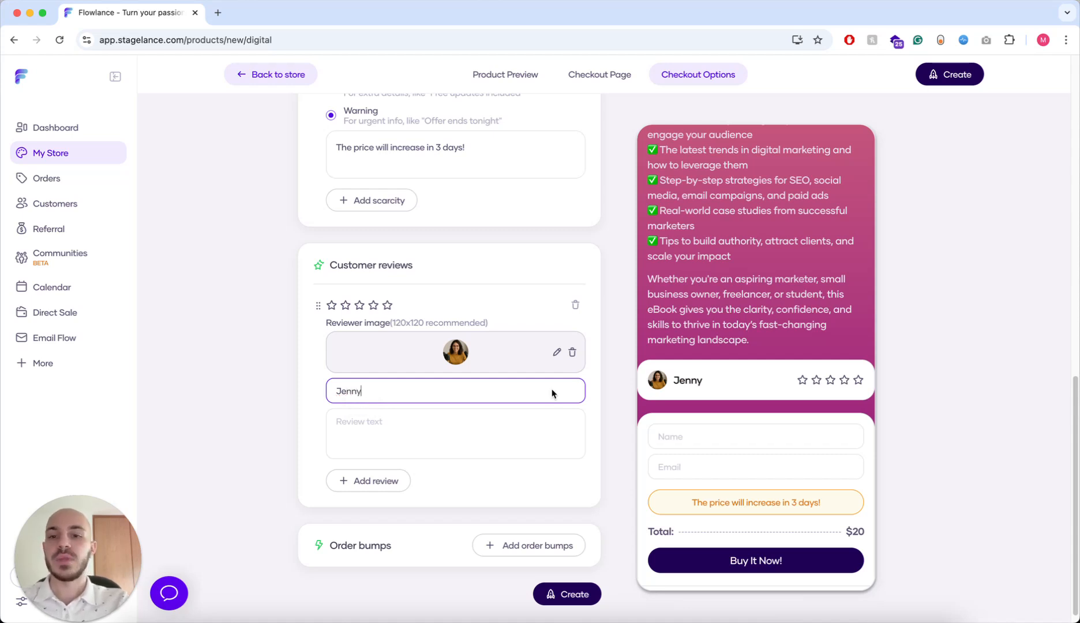
click(387, 306)
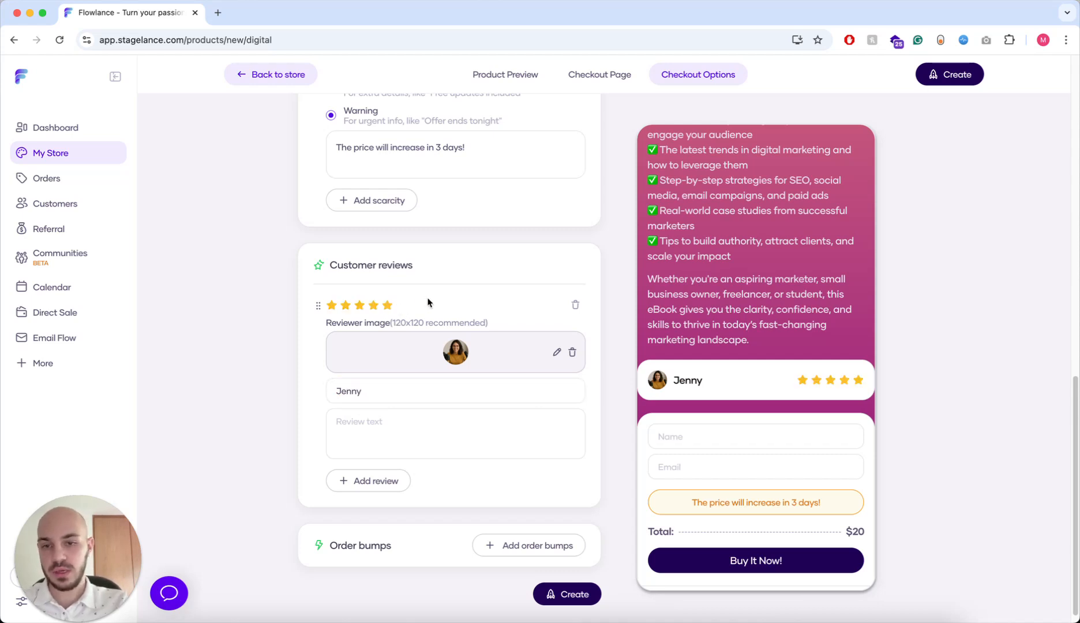
scroll(421, 352, down, 1)
click(415, 422)
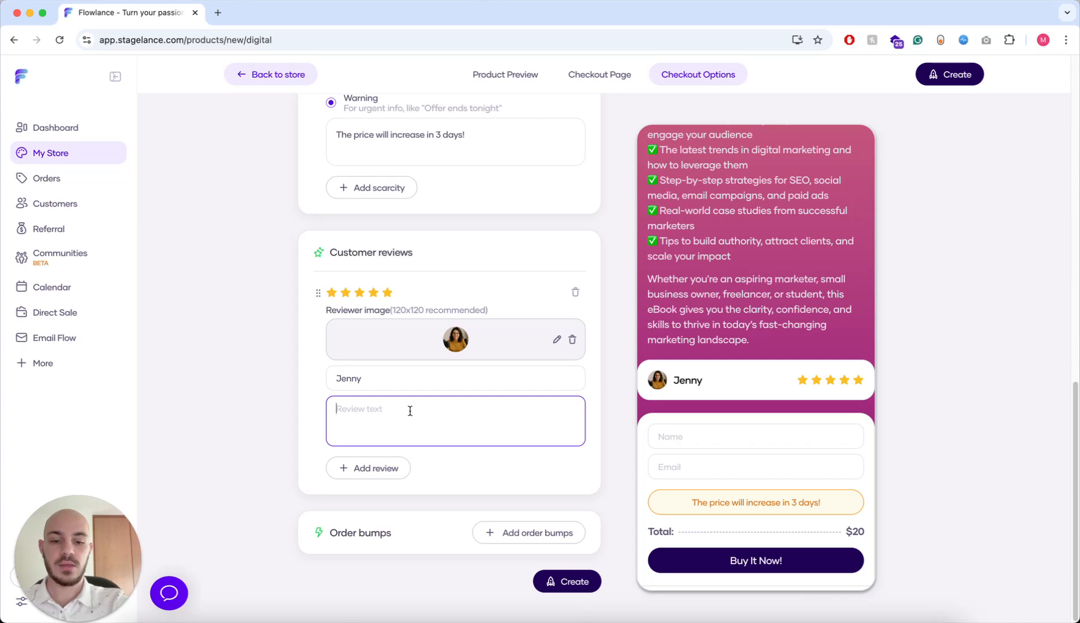
text(It's great!)
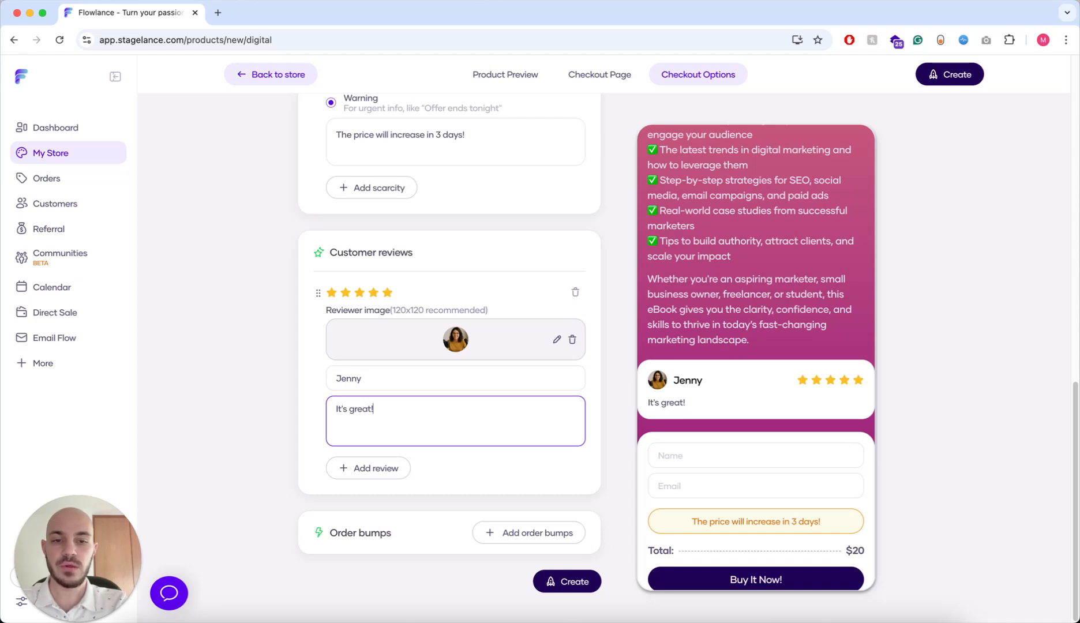
key(Return)
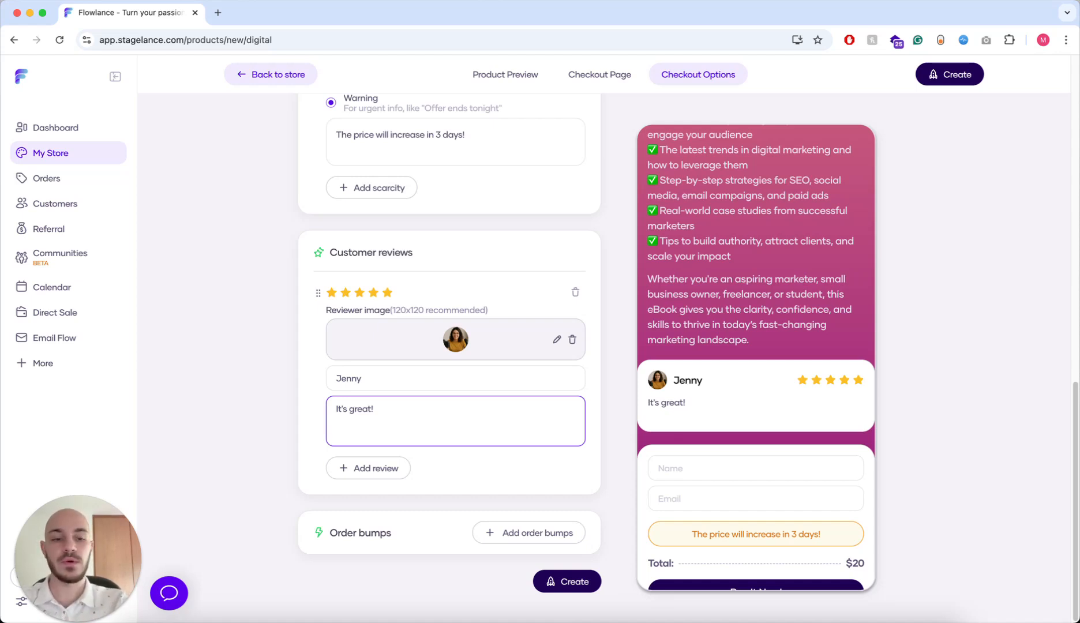
key(BackSpace)
- Add a second test review from another reviewer with the text 'Yaaaay'
click(397, 472)
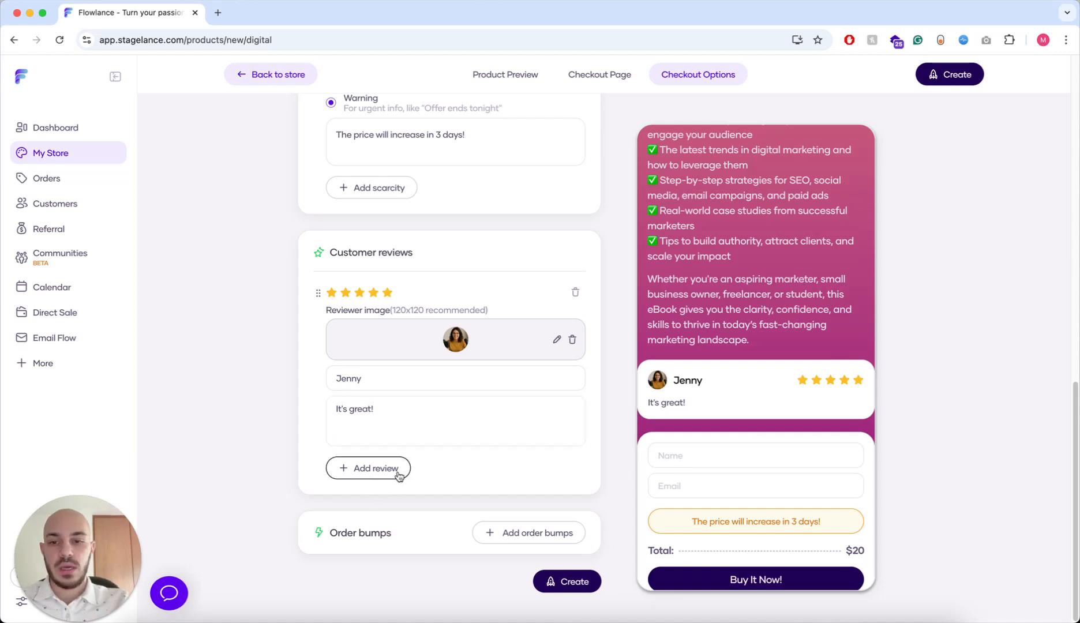
scroll(427, 453, down, 1)
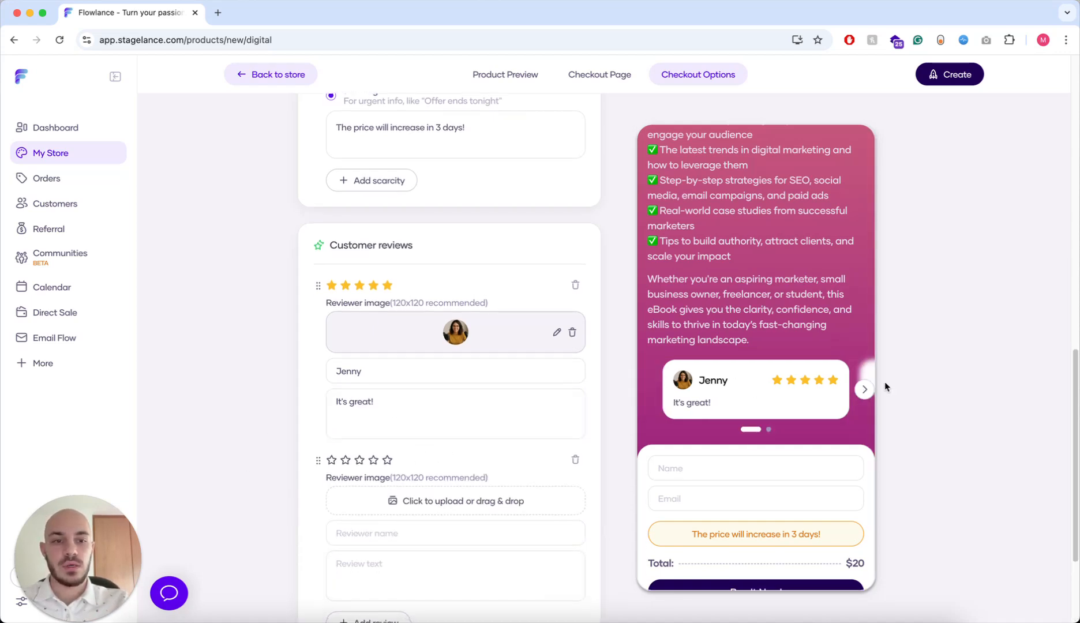
click(864, 389)
click(647, 390)
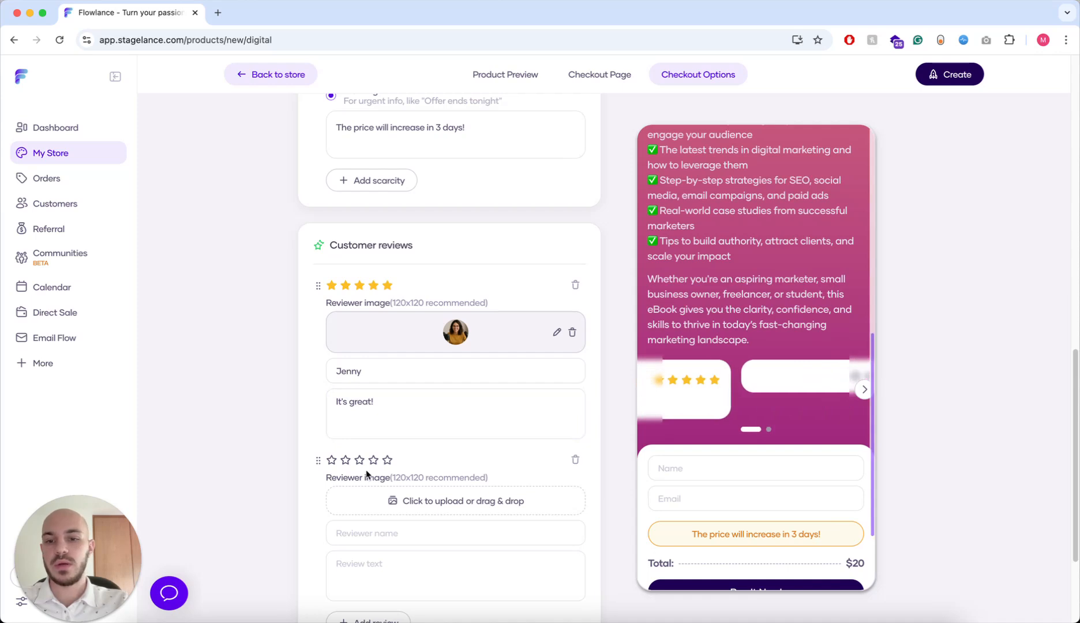
click(412, 535)
text(Jonny)
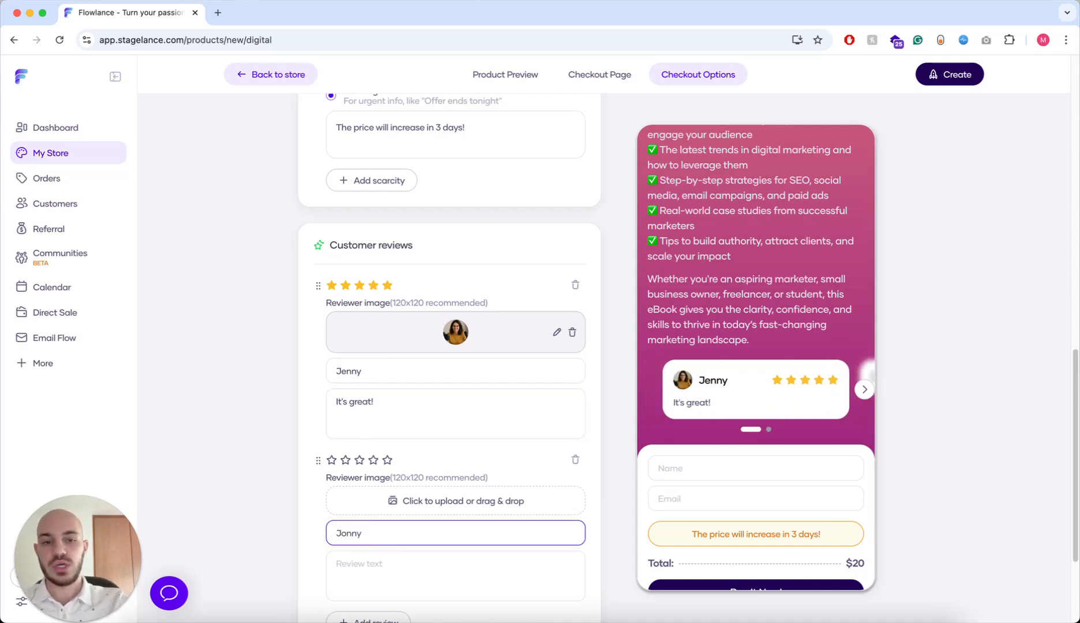
click(403, 575)
text(Yaaaay)
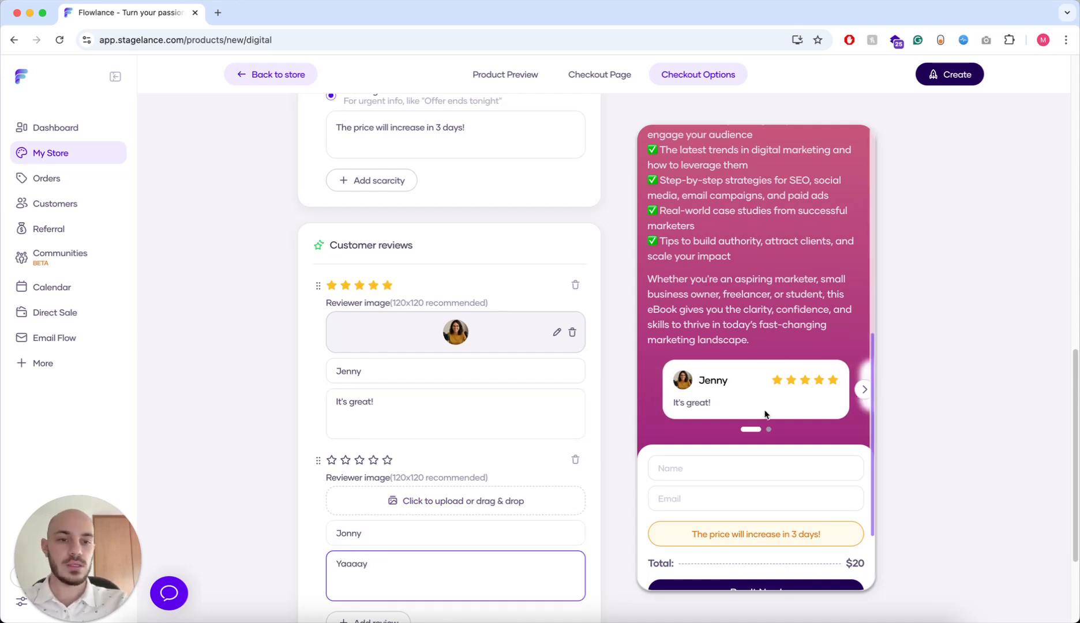
- Flip the preview carousel between both reviews, then delete the second review
click(864, 389)
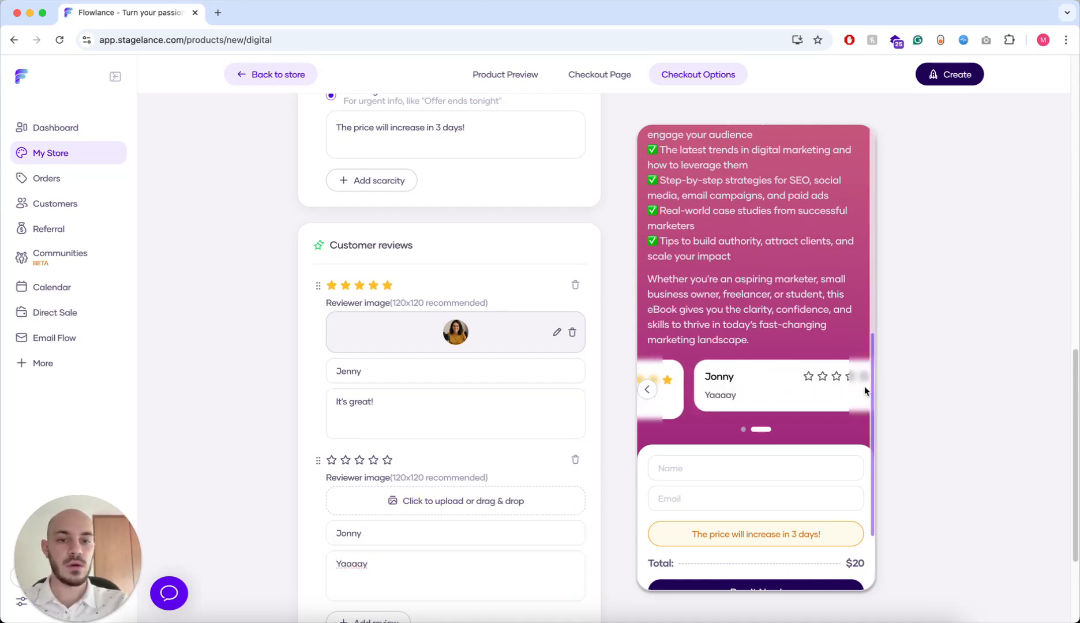
click(647, 390)
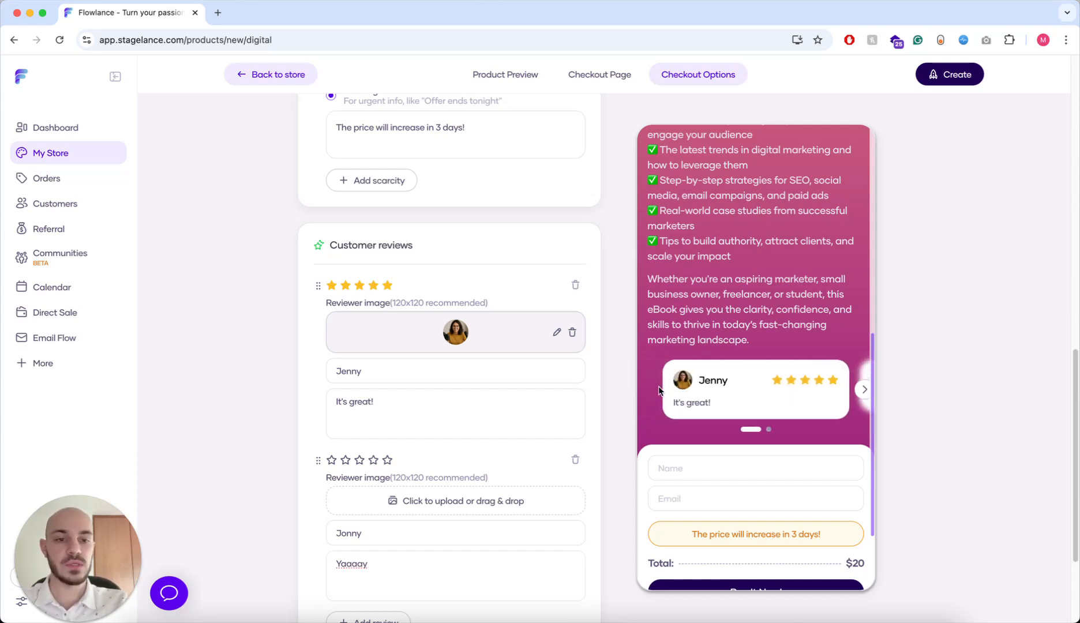
click(864, 390)
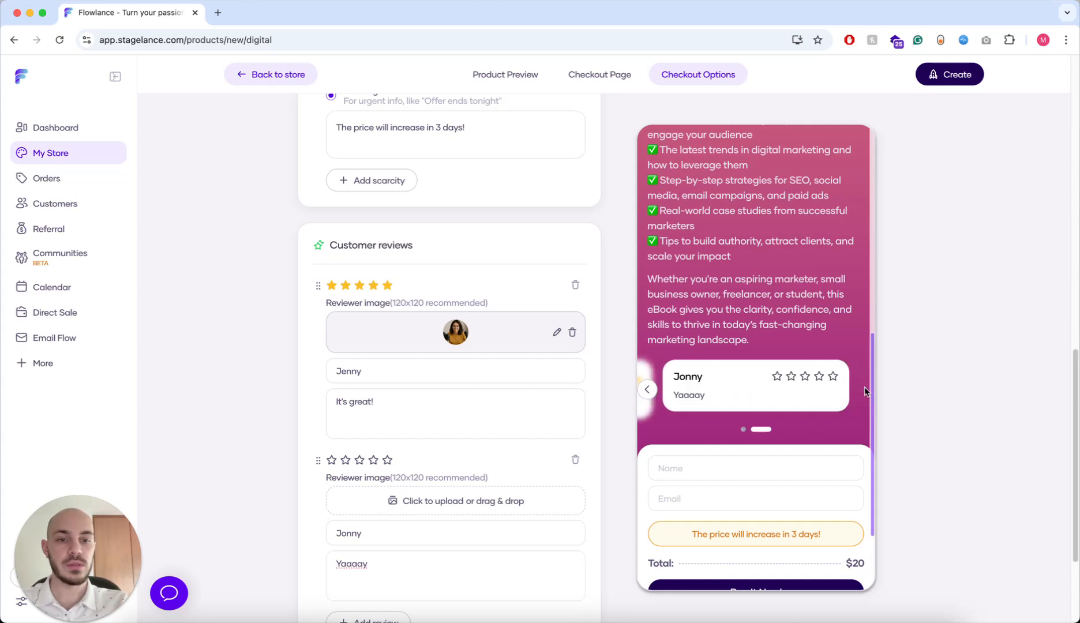
click(647, 389)
scroll(478, 438, down, 1)
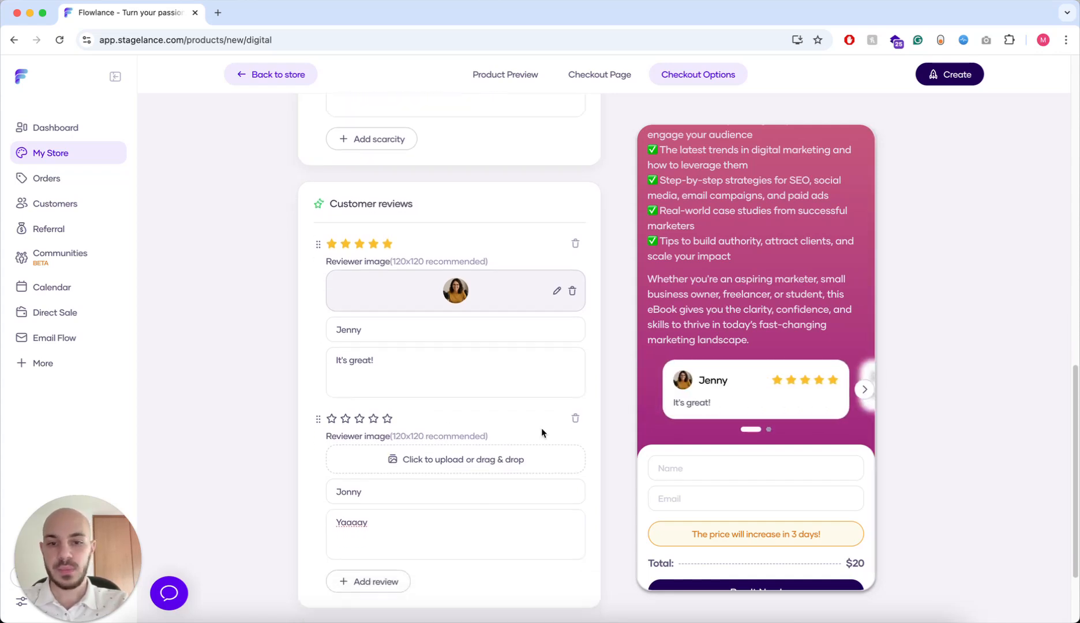
click(575, 417)
- Add an order bump titled 'Get a personalized message!' with a pasted description
click(536, 532)
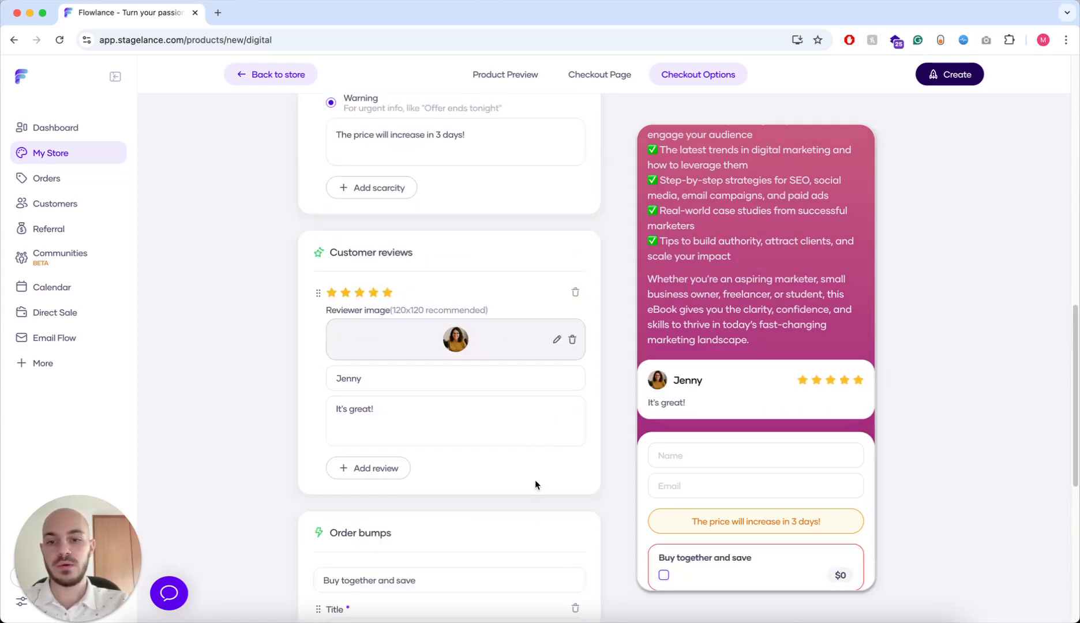
click(413, 216)
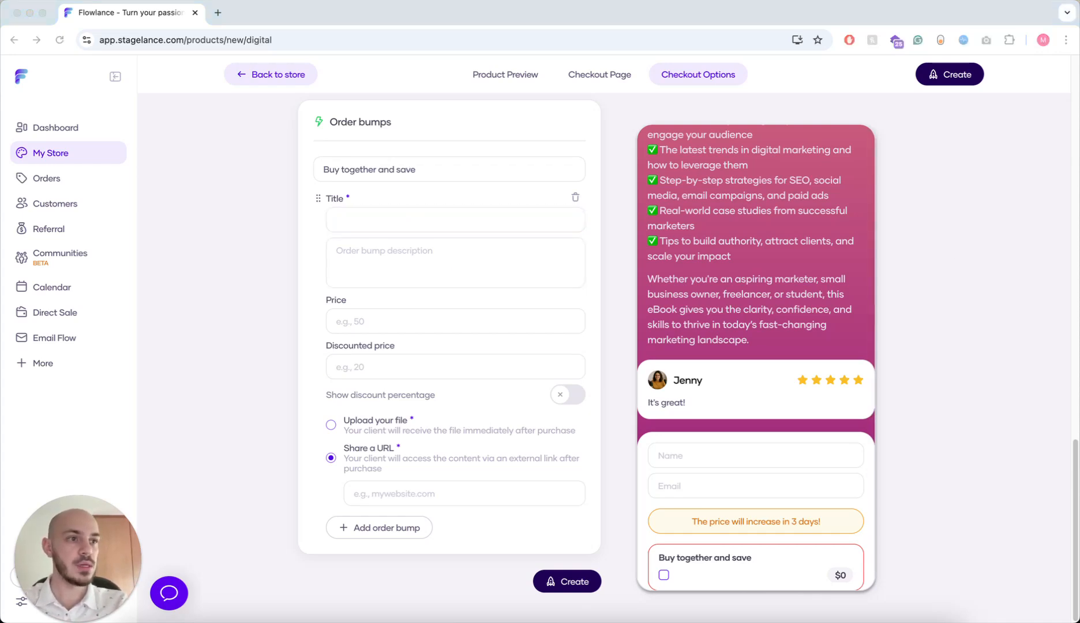
click(359, 217)
text(Get a personalized message!)
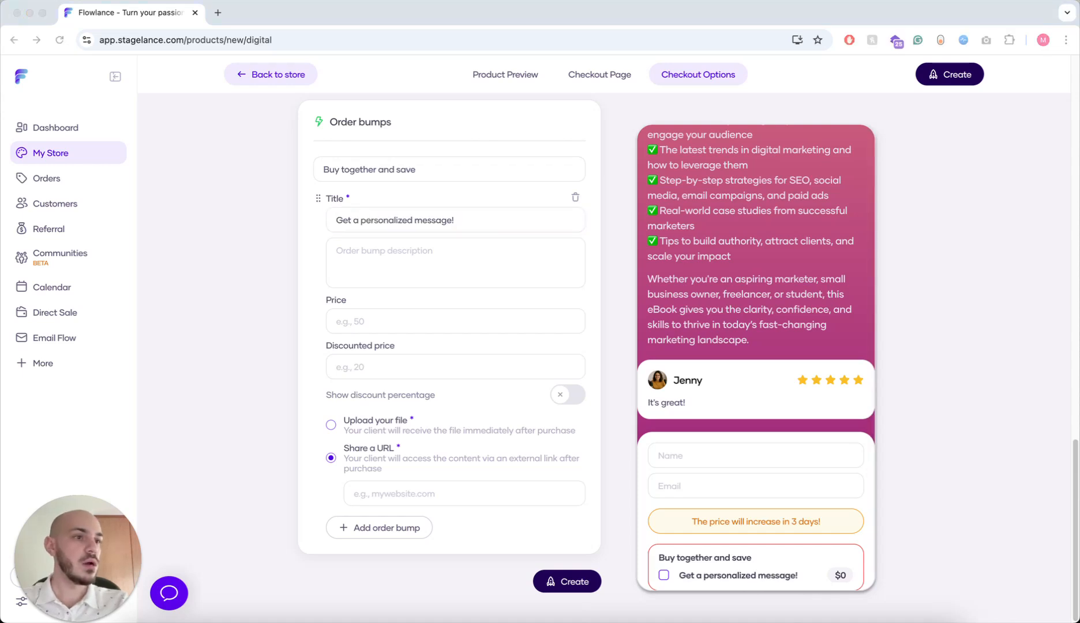
click(395, 265)
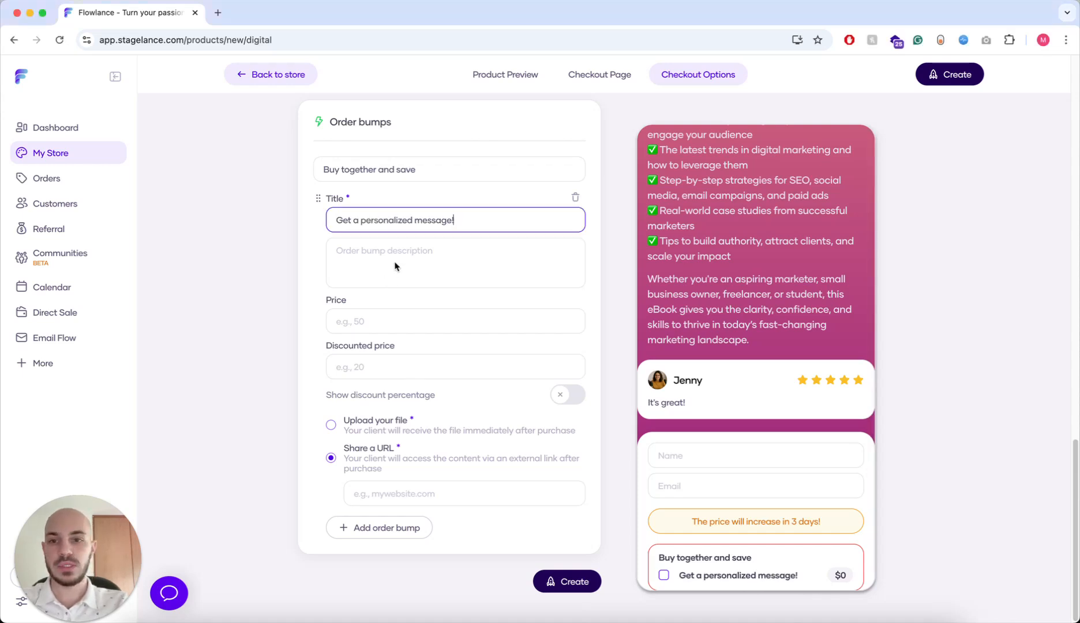
text(I will record you a personalized message)
click(170, 294)
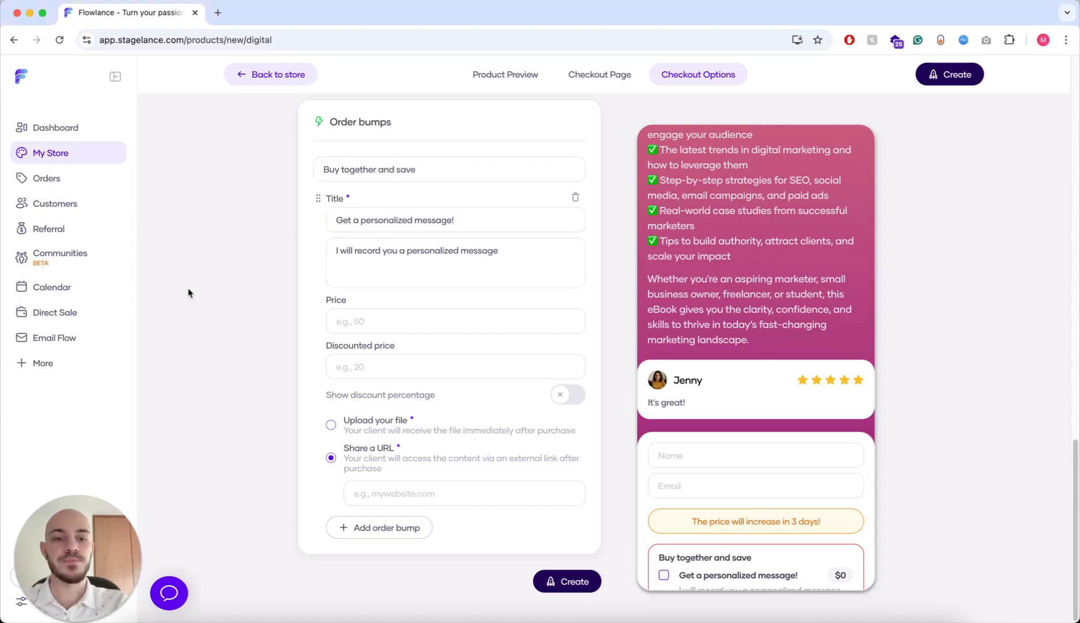
- Price the order bump at $20, discounted to $10
scroll(725, 323, up, 6)
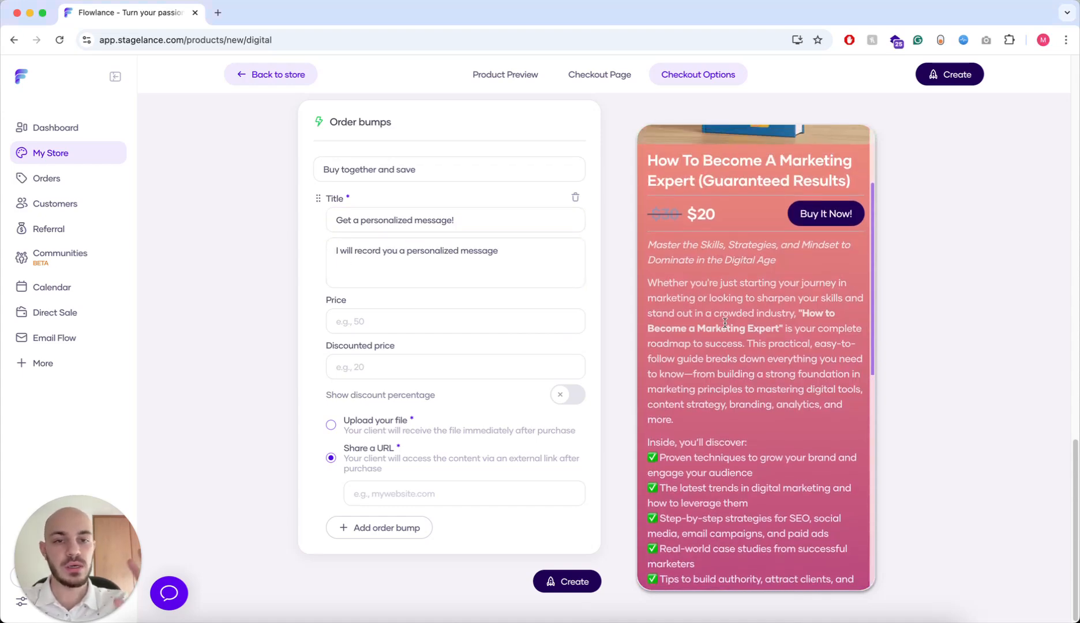
scroll(725, 323, down, 6)
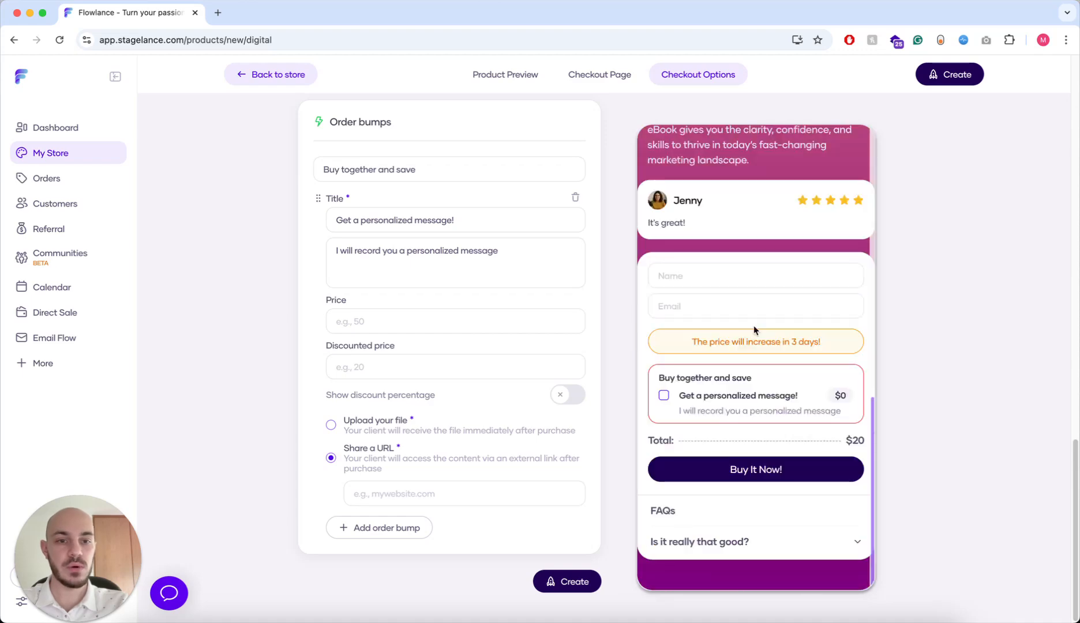
click(364, 314)
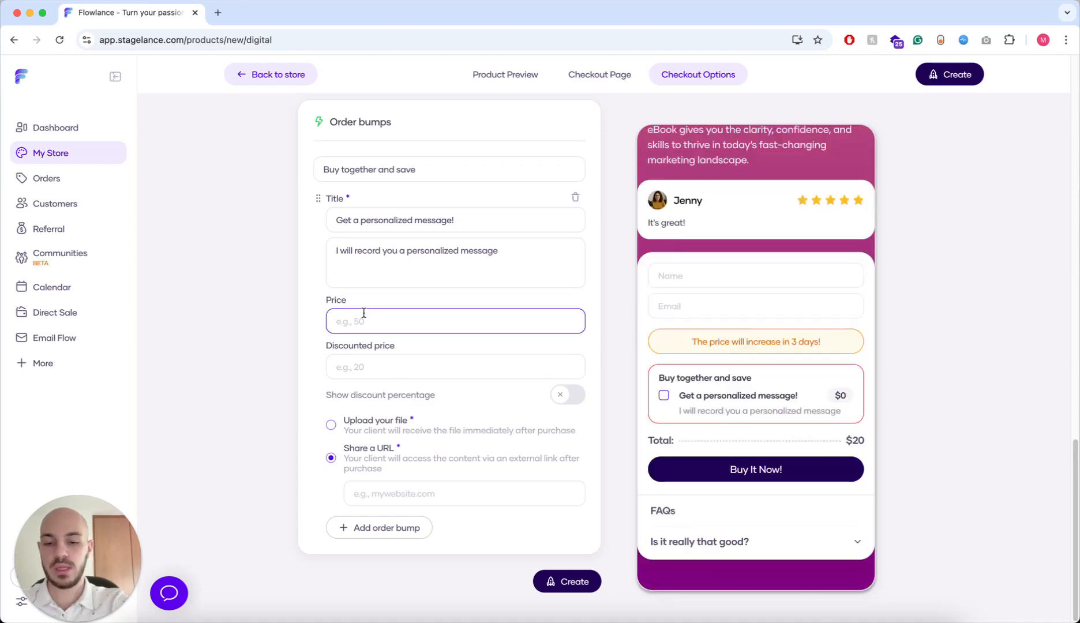
text(10)
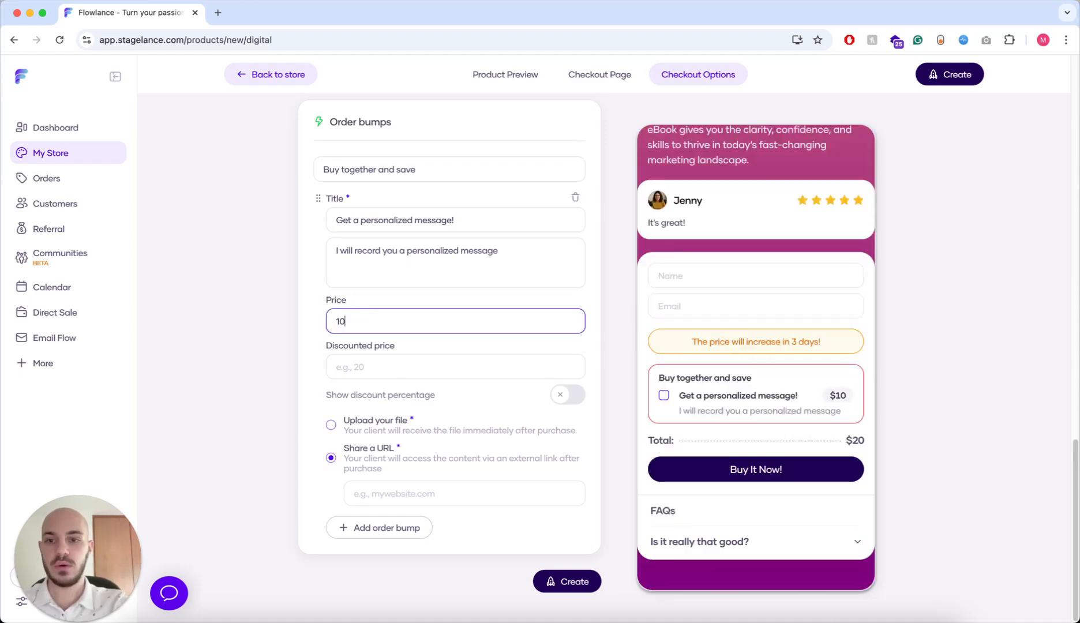
click(363, 359)
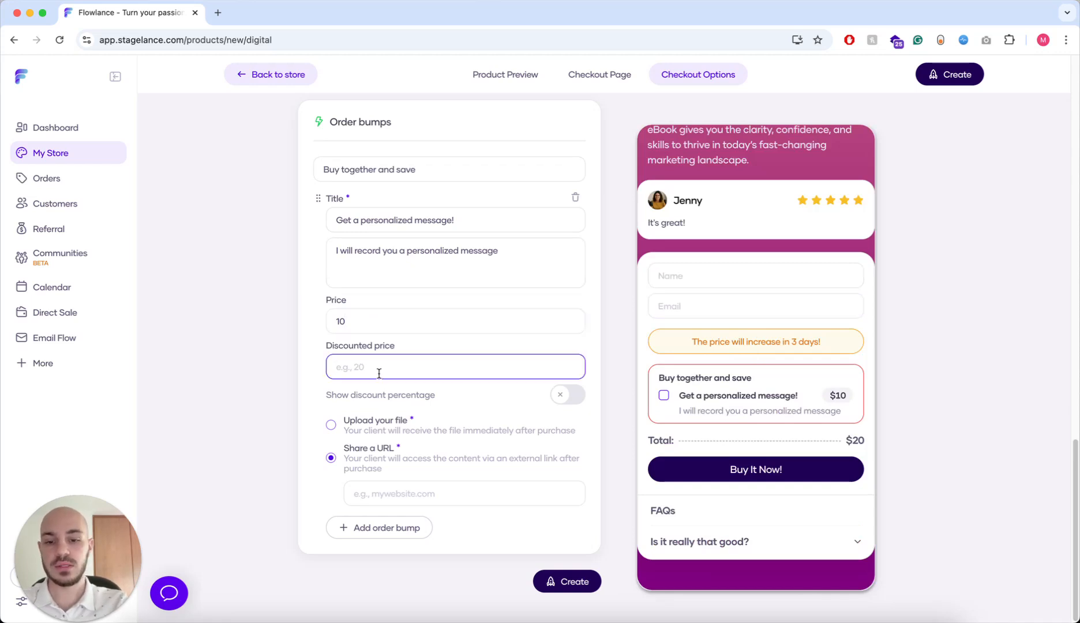
drag(356, 321, 269, 317)
text(20)
click(398, 366)
text(10)
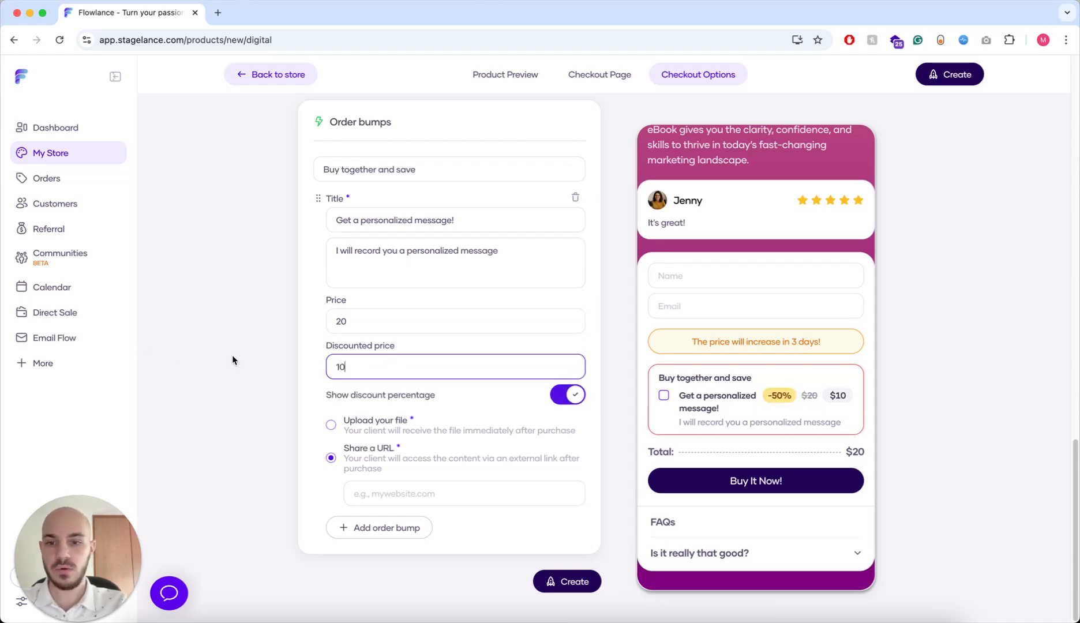
- Set the order bump's shared URL to the creator's /record page
click(413, 492)
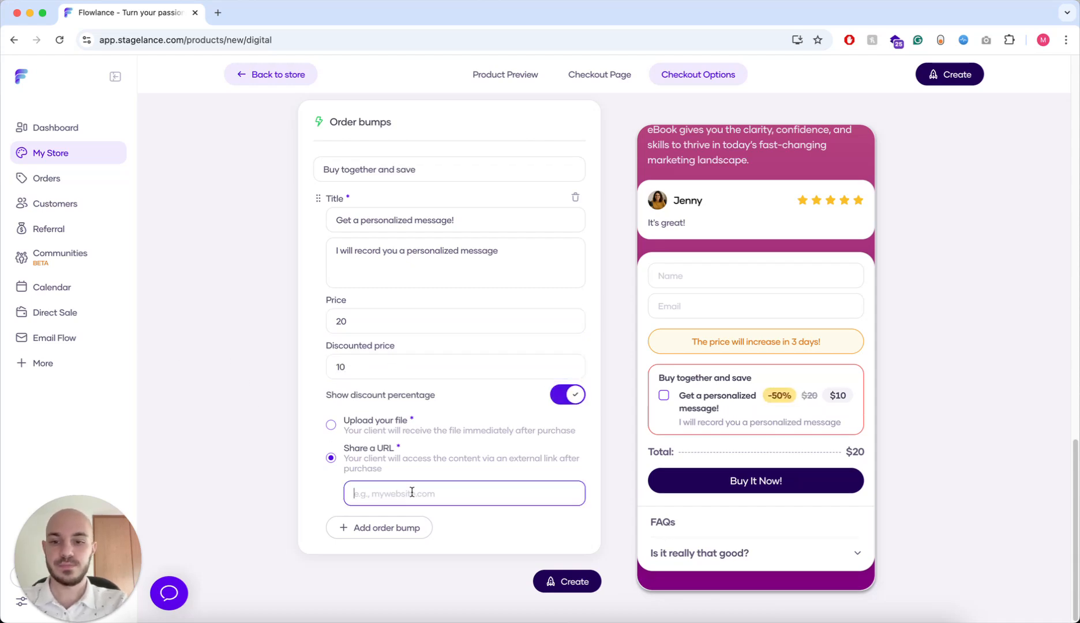
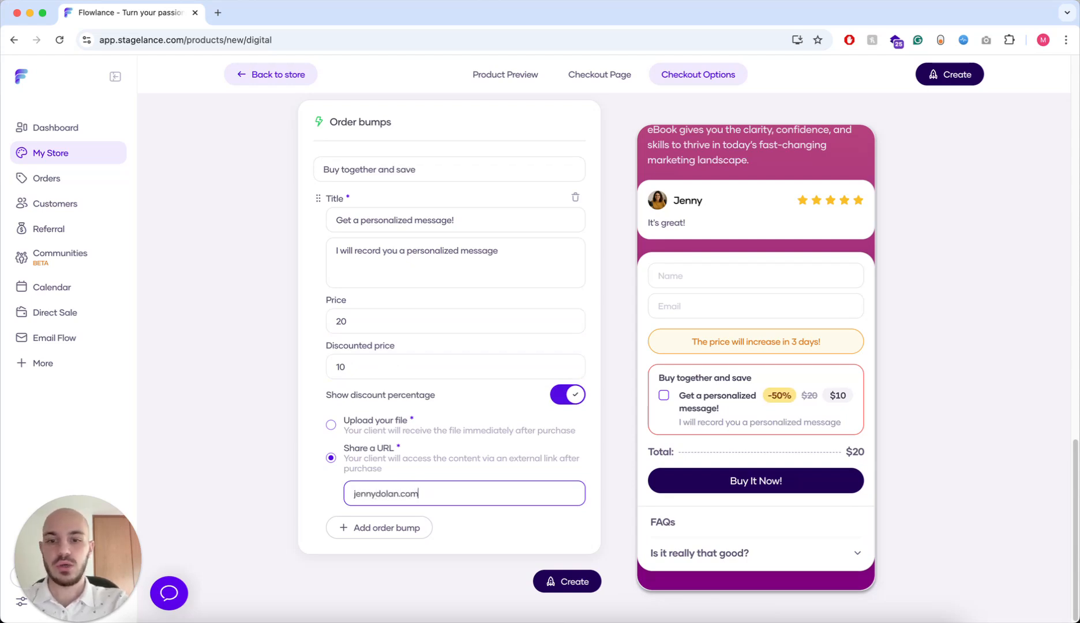
key(BackSpace)
key(BackSpace)
key(BackSpace)
key(BackSpace)
key(BackSpace)
key(BackSpace)
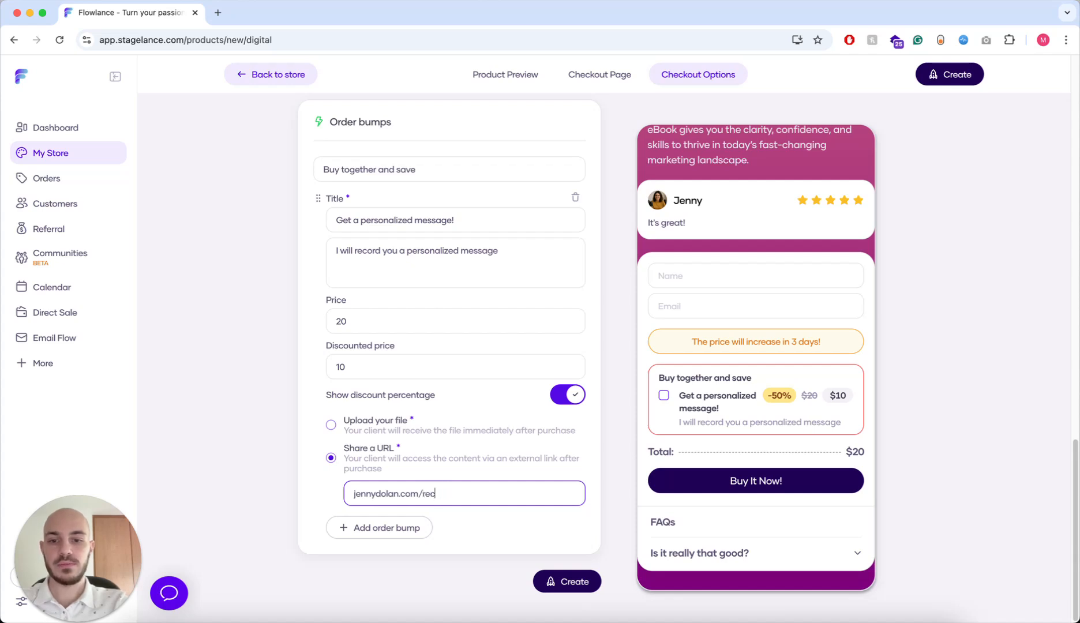
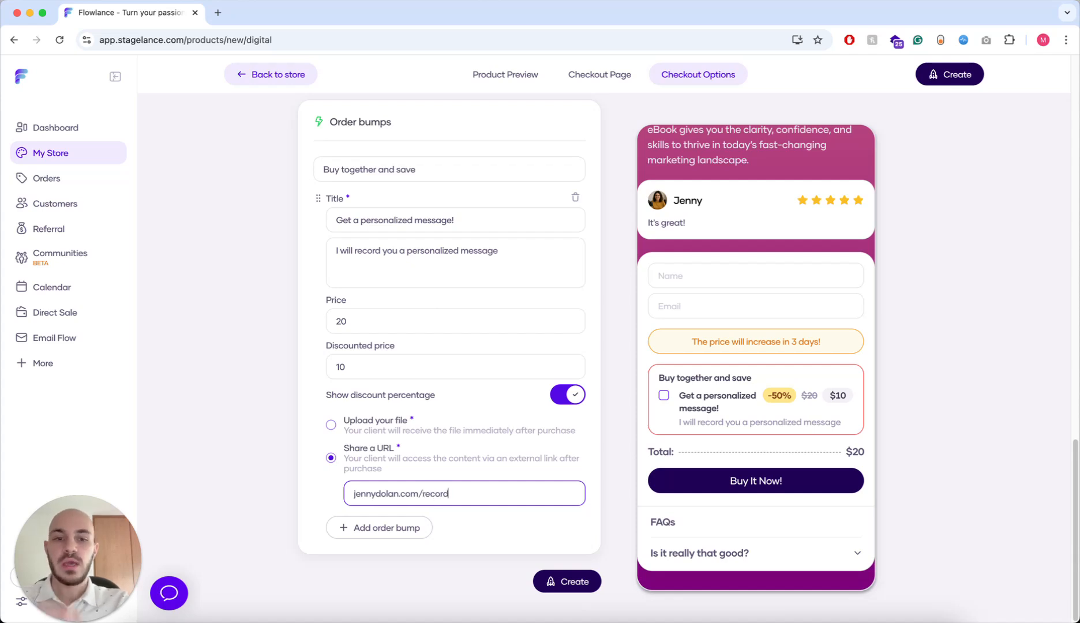
scroll(762, 392, down, 1)
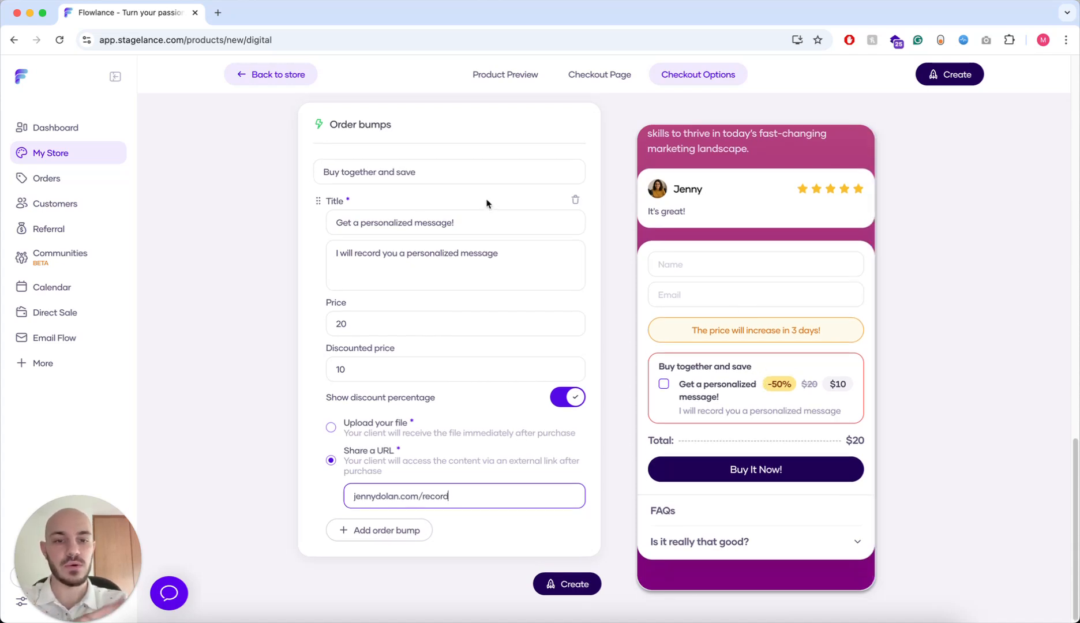
scroll(681, 229, down, 1)
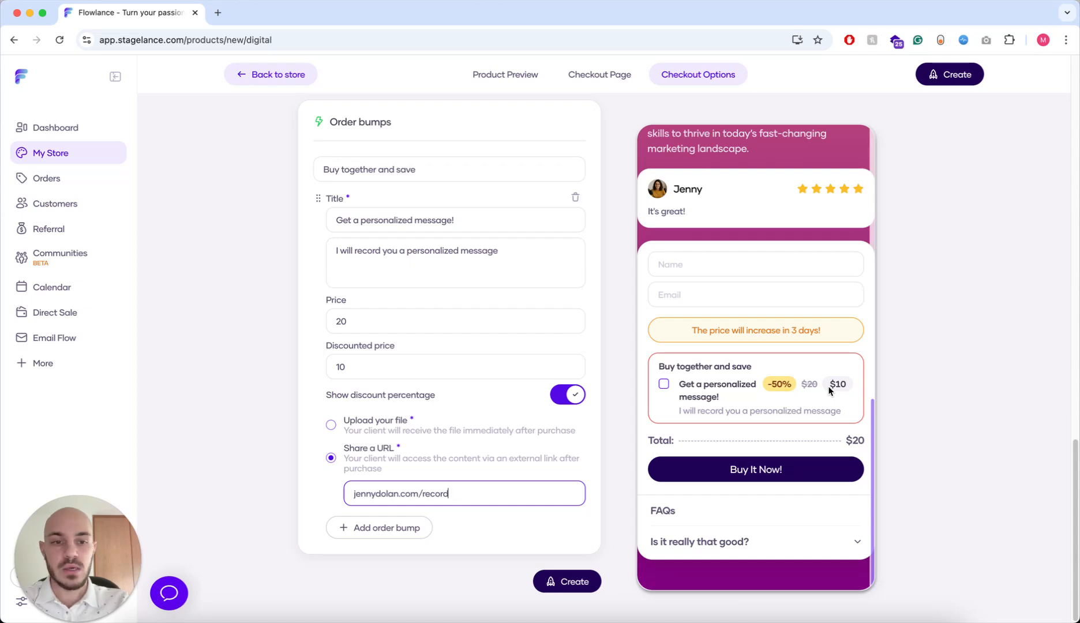
click(785, 391)
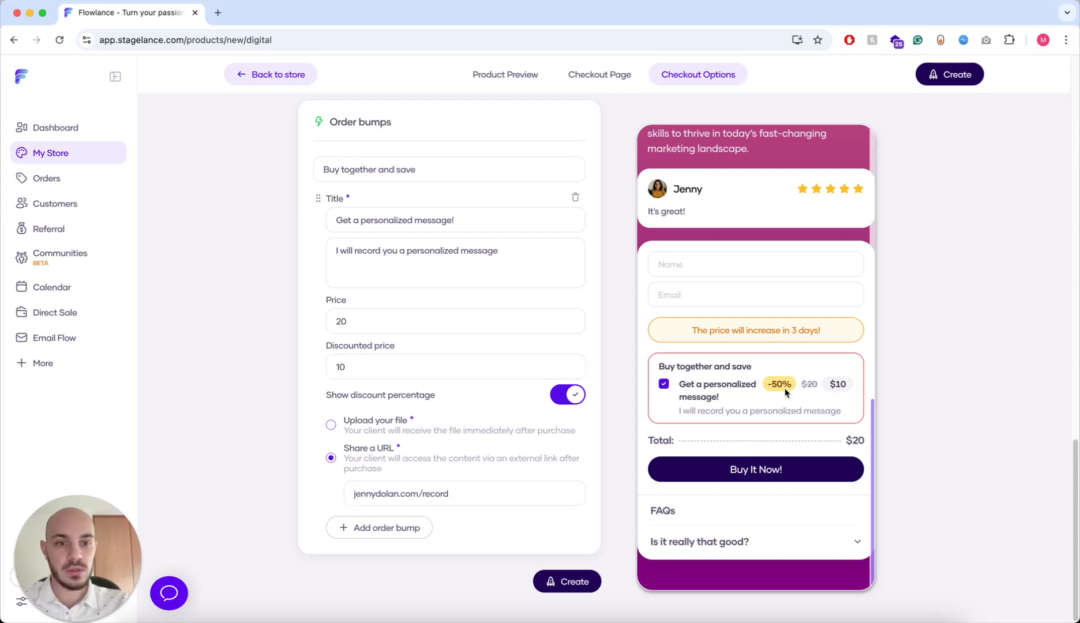
click(762, 388)
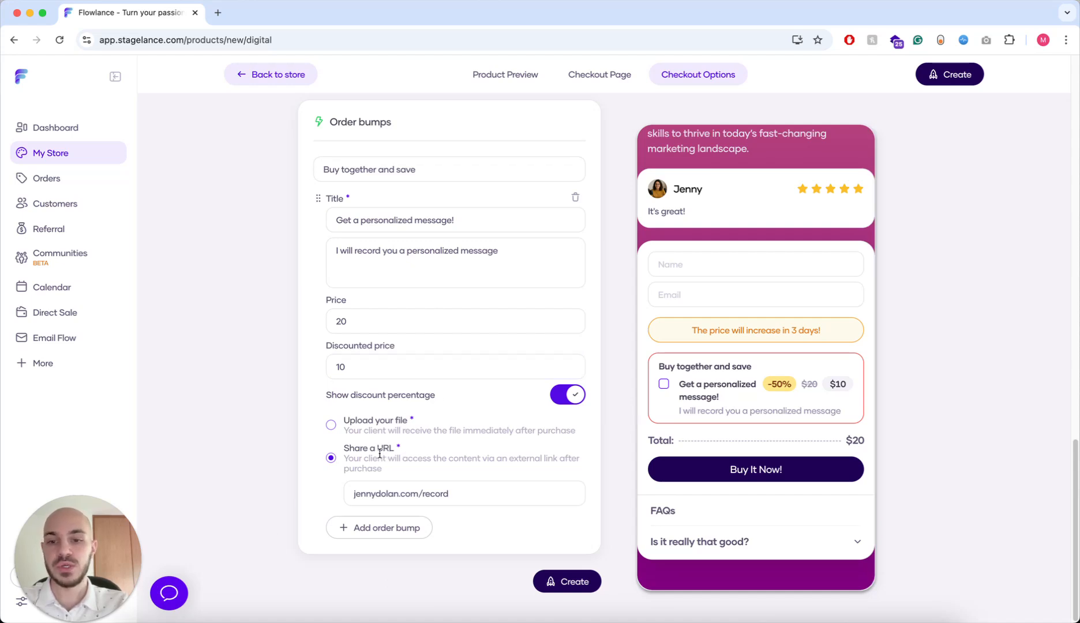
click(415, 494)
double_click(433, 494)
click(433, 493)
click(446, 495)
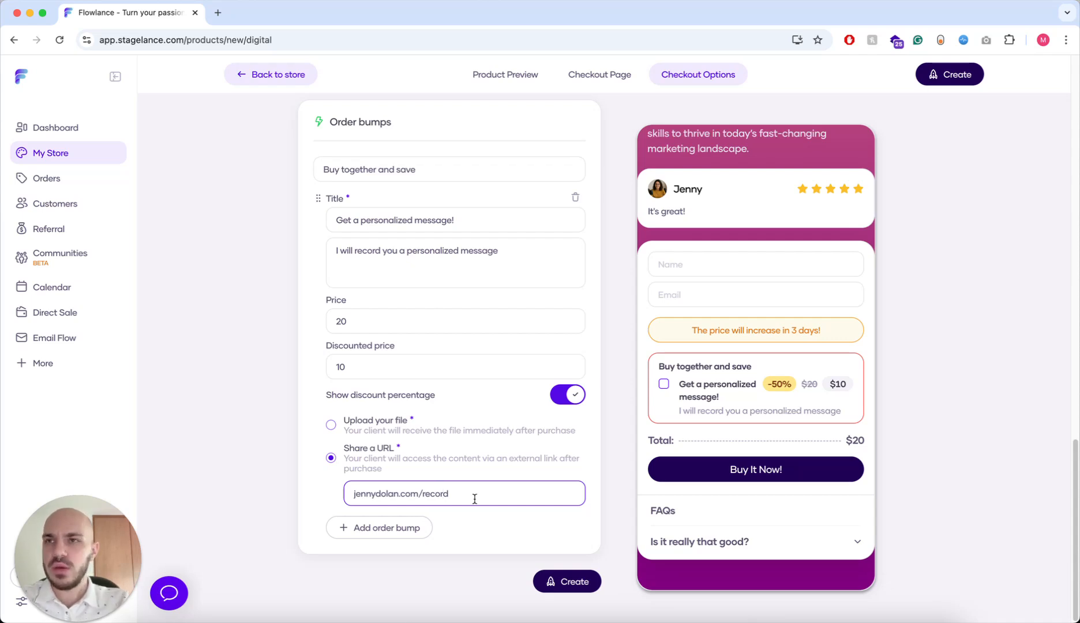
- Switch the order bump to file delivery and upload how_to_become_marketing_expert.pdf
click(331, 425)
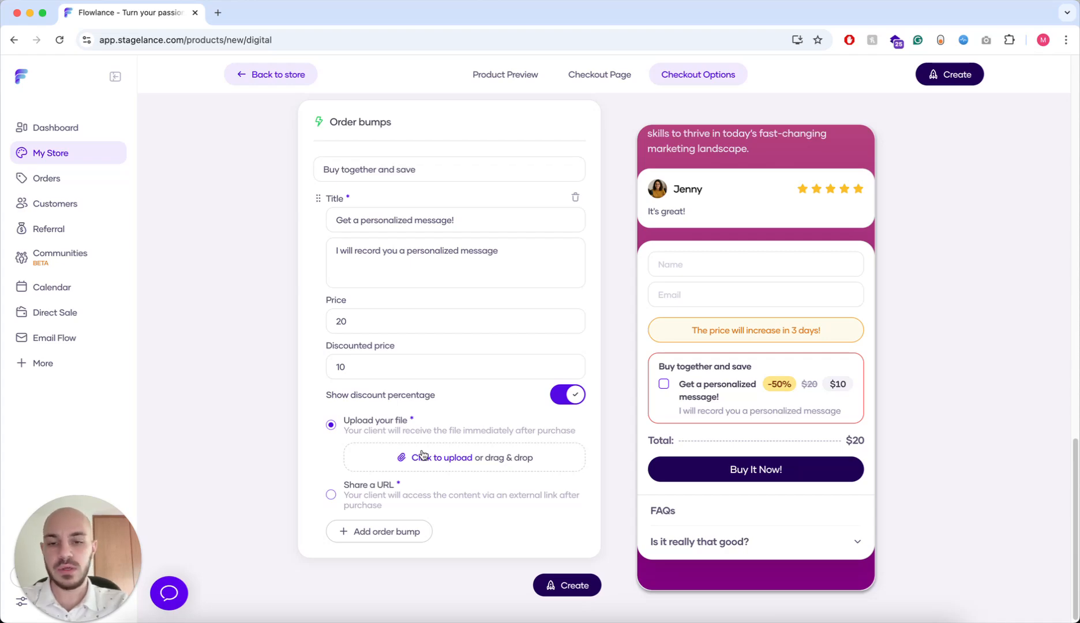
click(422, 455)
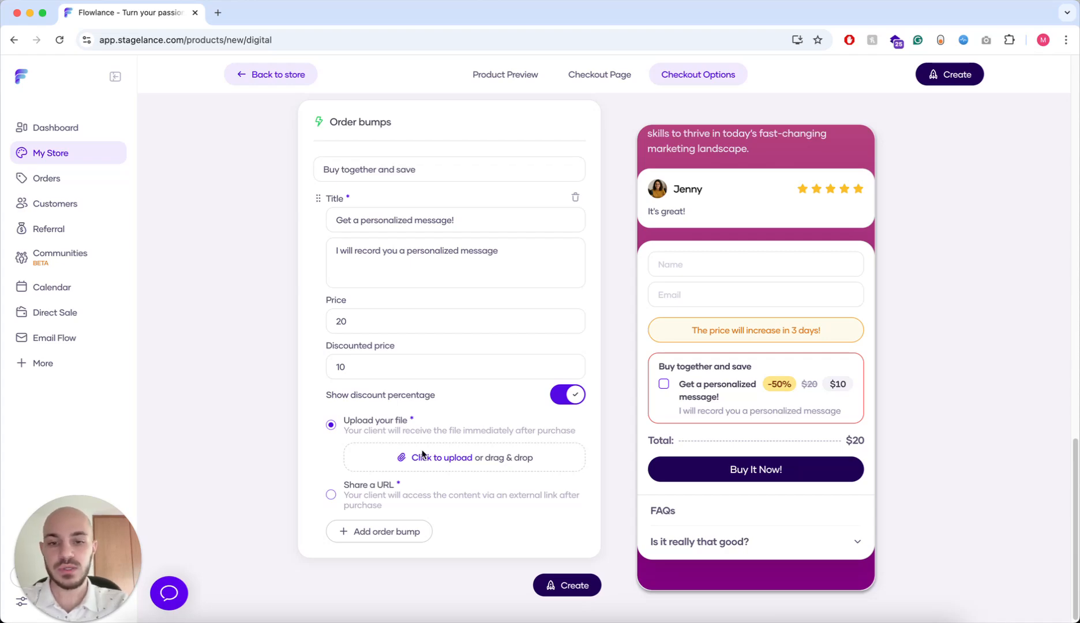
click(718, 236)
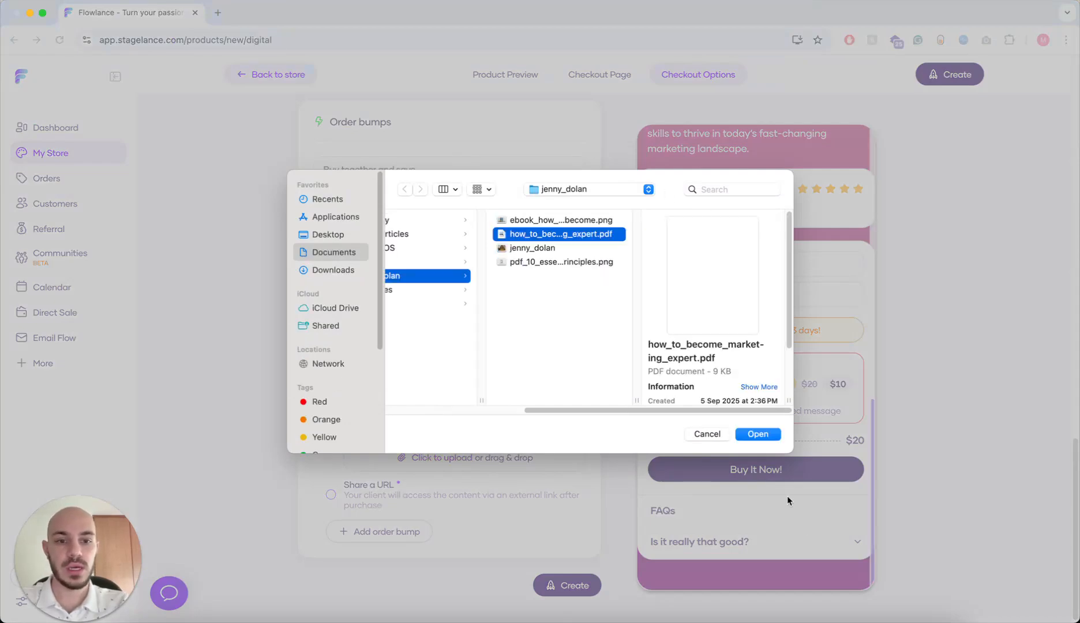
click(757, 434)
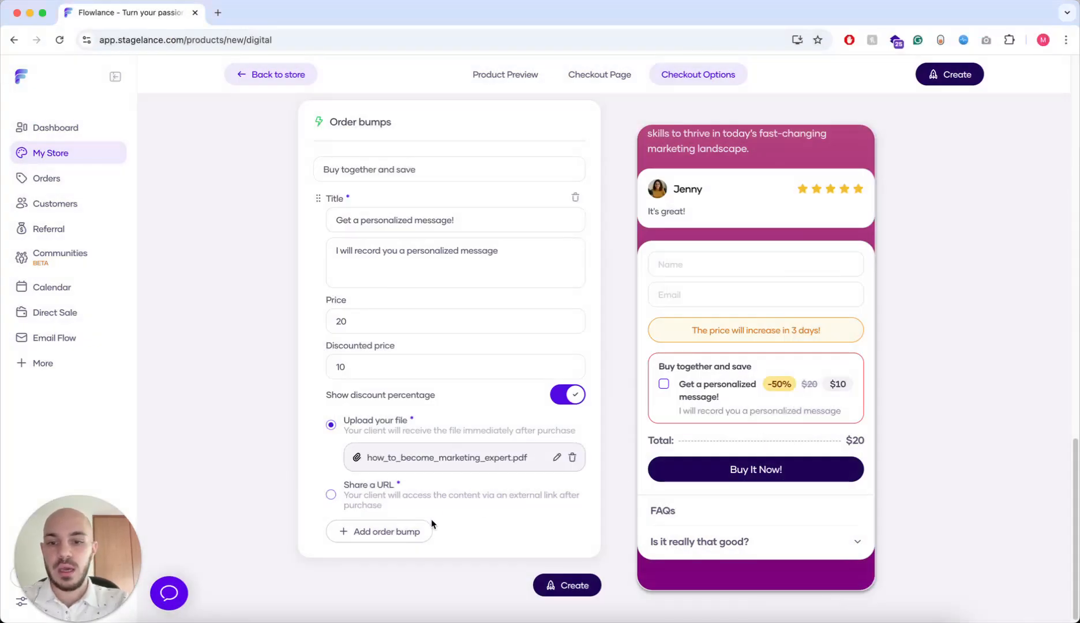
- Add a second order bump, then delete the empty one
click(411, 531)
scroll(512, 434, down, 5)
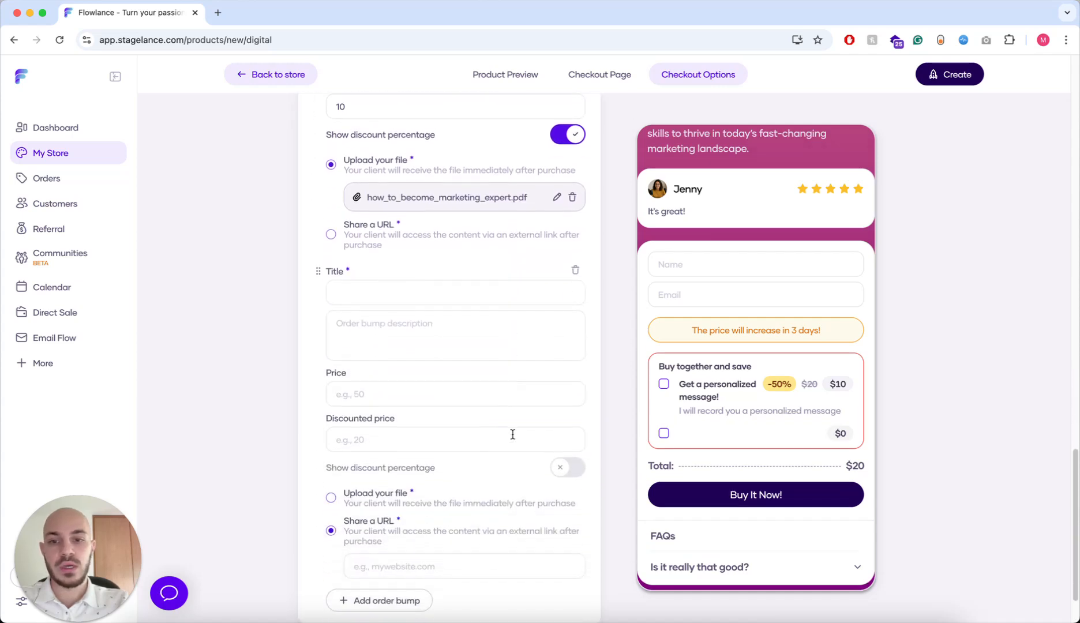
click(575, 266)
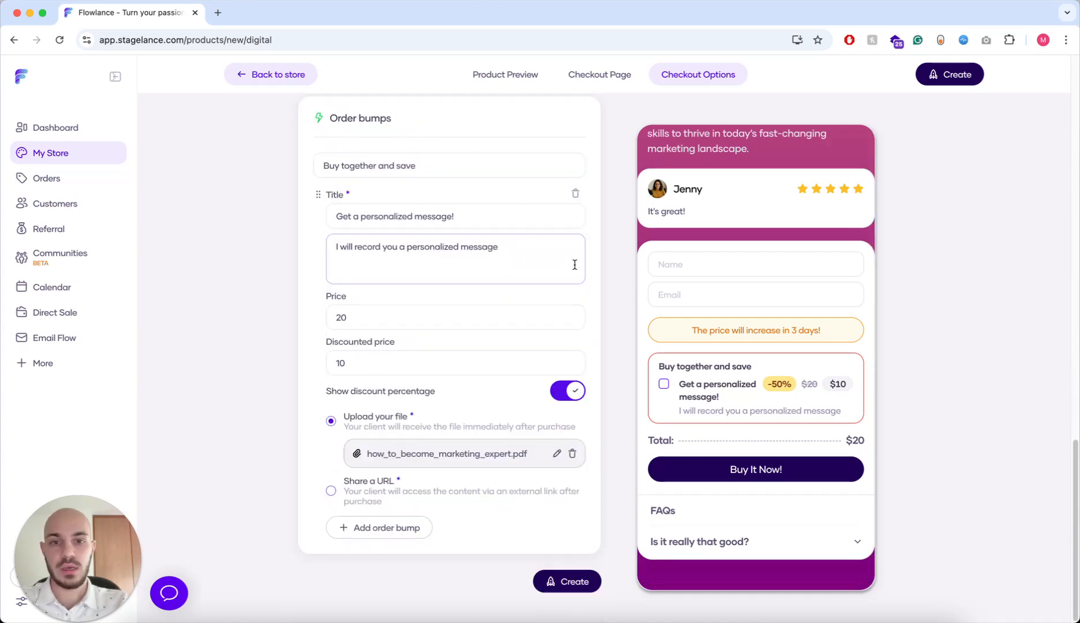
- Create the How To Become A Marketing Expert ebook product at $20
click(549, 591)
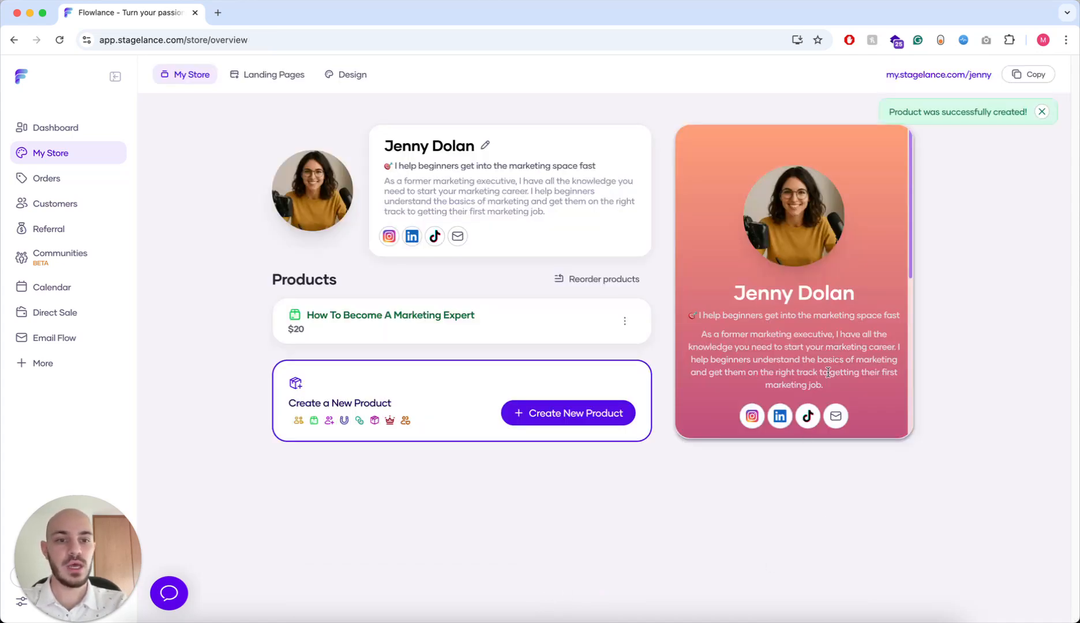
scroll(813, 346, down, 5)
scroll(800, 300, up, 5)
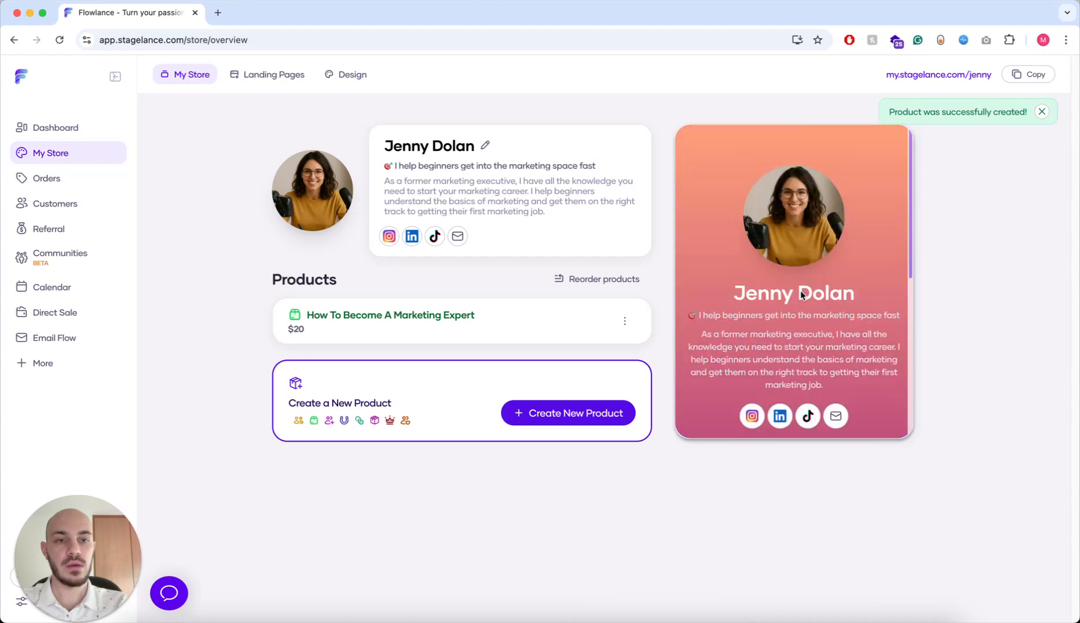
scroll(799, 289, down, 5)
scroll(799, 285, up, 5)
scroll(799, 281, down, 5)
scroll(799, 282, up, 5)
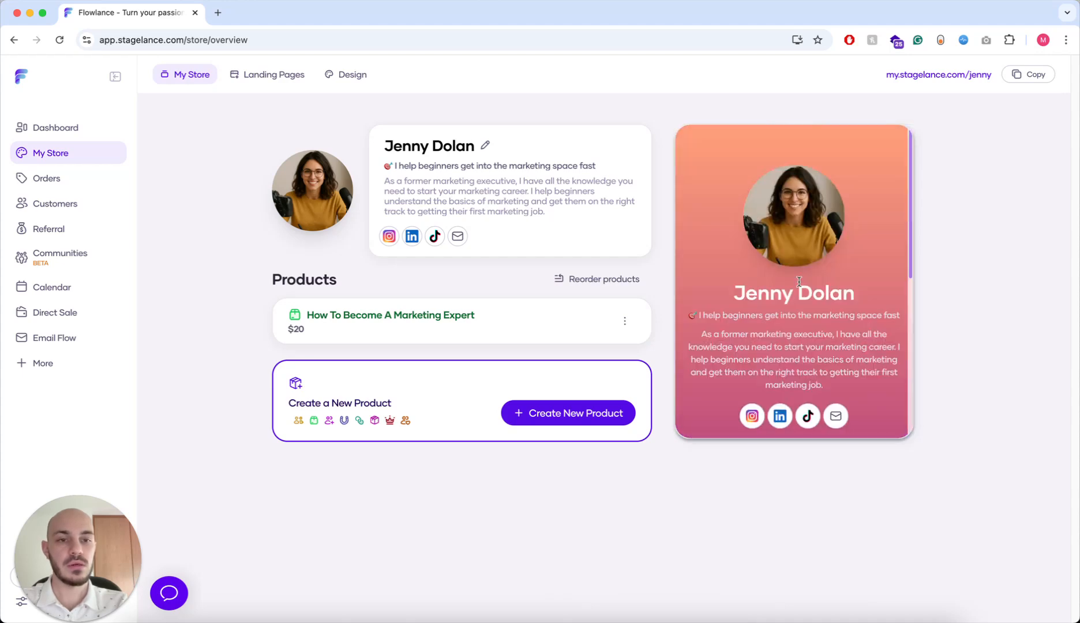
- View the my.stagelance.com store in a new tab, then return to the ebook's options menu
click(969, 77)
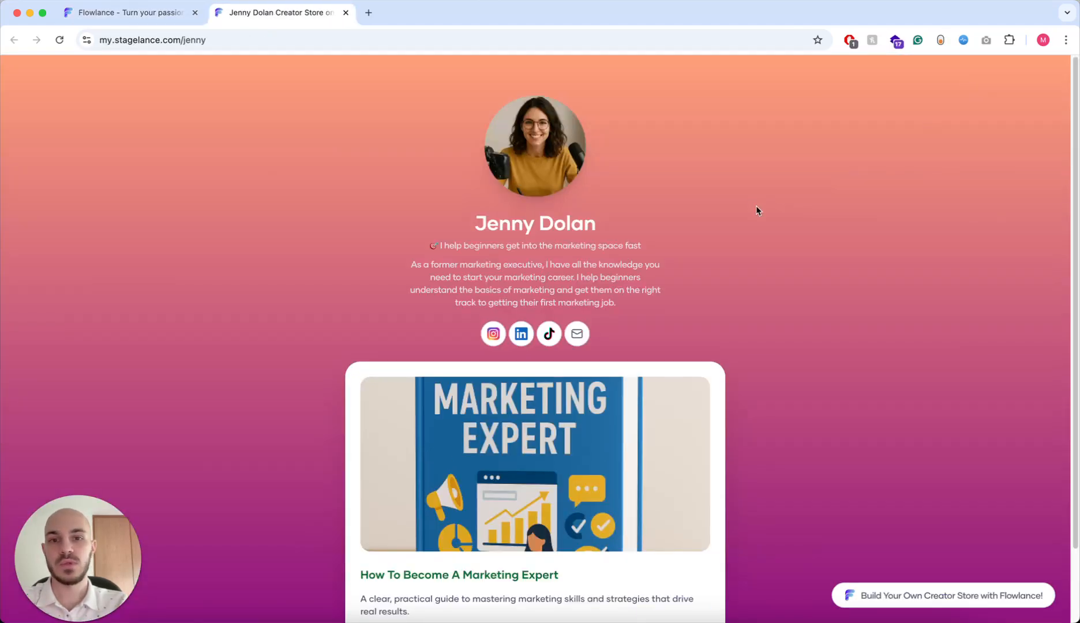
scroll(755, 209, down, 3)
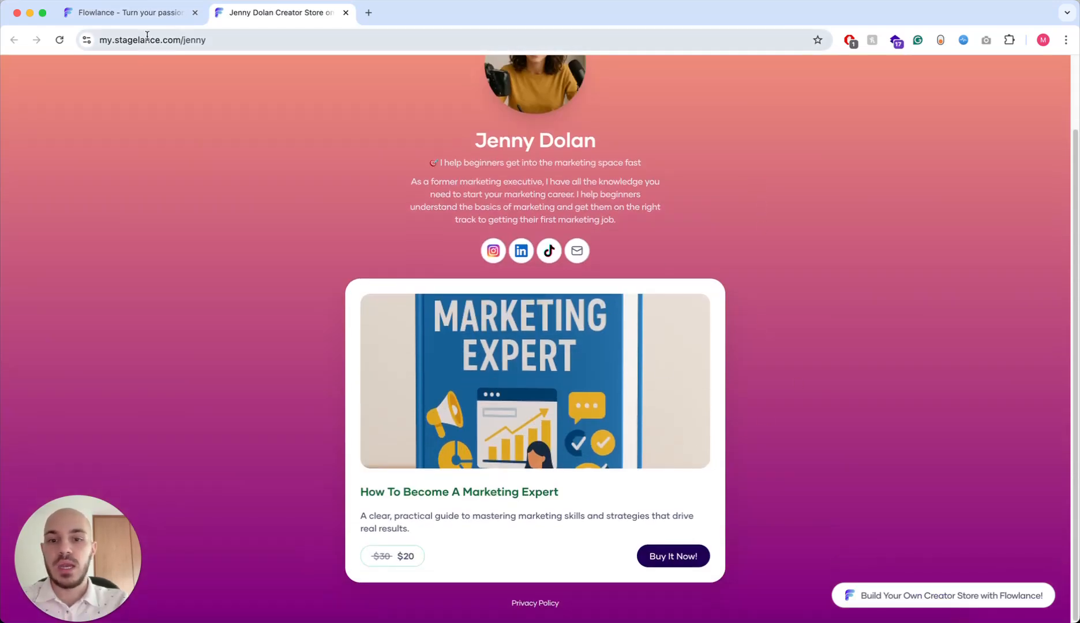
click(149, 13)
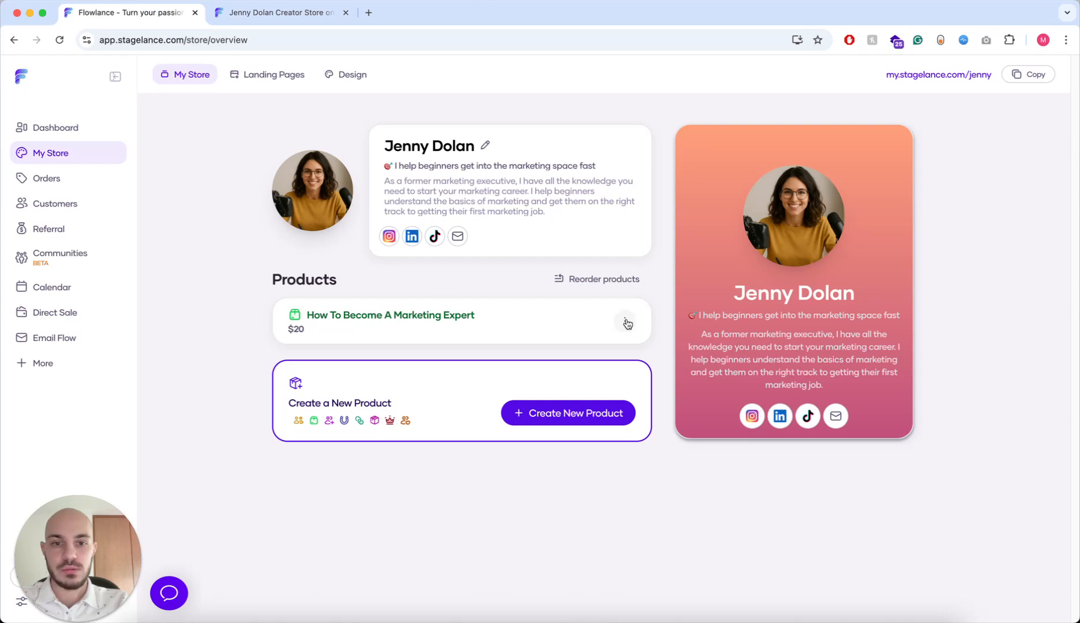
click(626, 322)
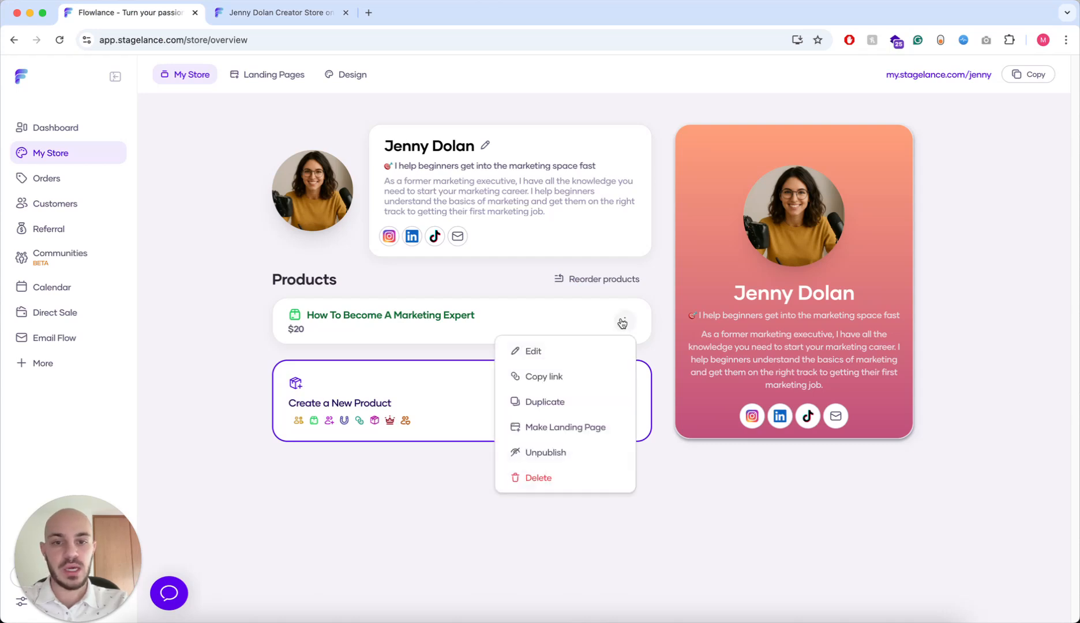
- Edit the ebook, switch its pricing to Free, and save
click(590, 350)
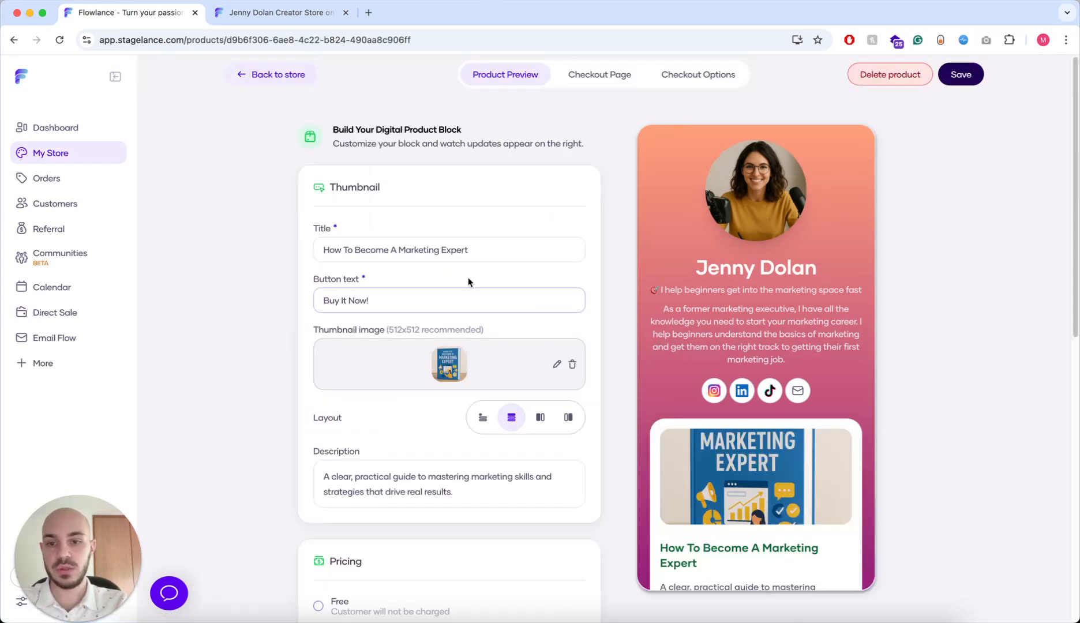
scroll(588, 352, down, 3)
click(318, 411)
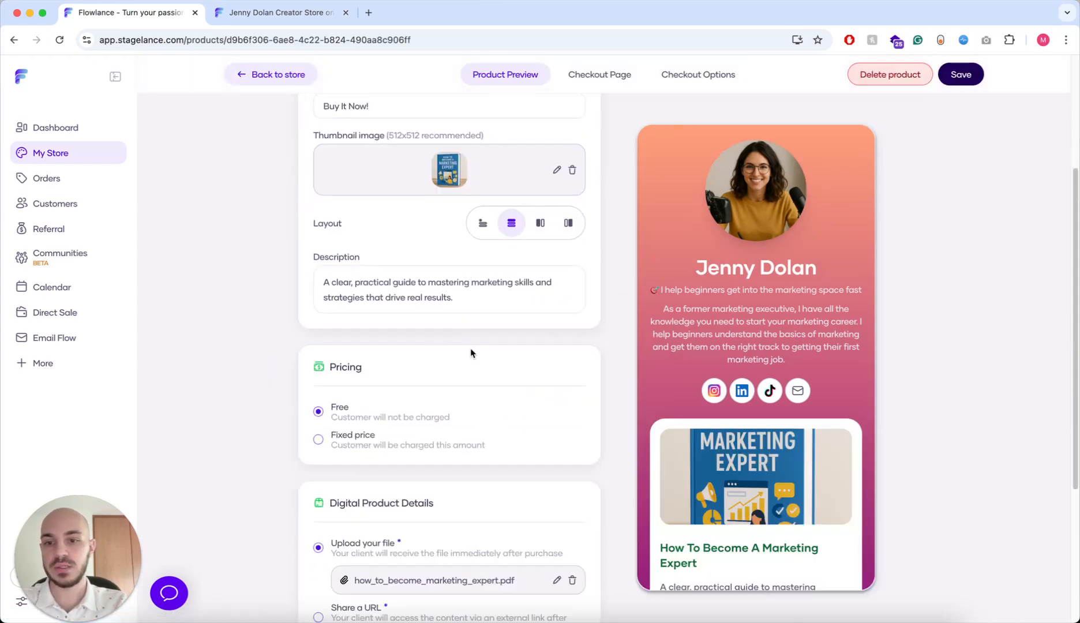
scroll(465, 361, down, 4)
click(577, 582)
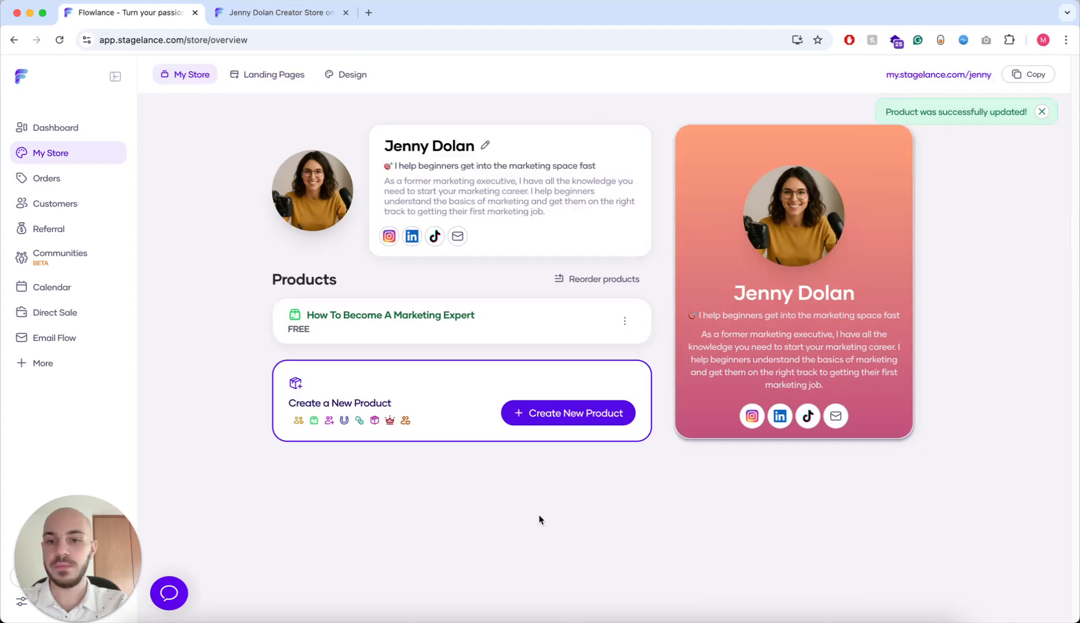
- Open the live store in a new tab and go to the ebook's product page
click(924, 77)
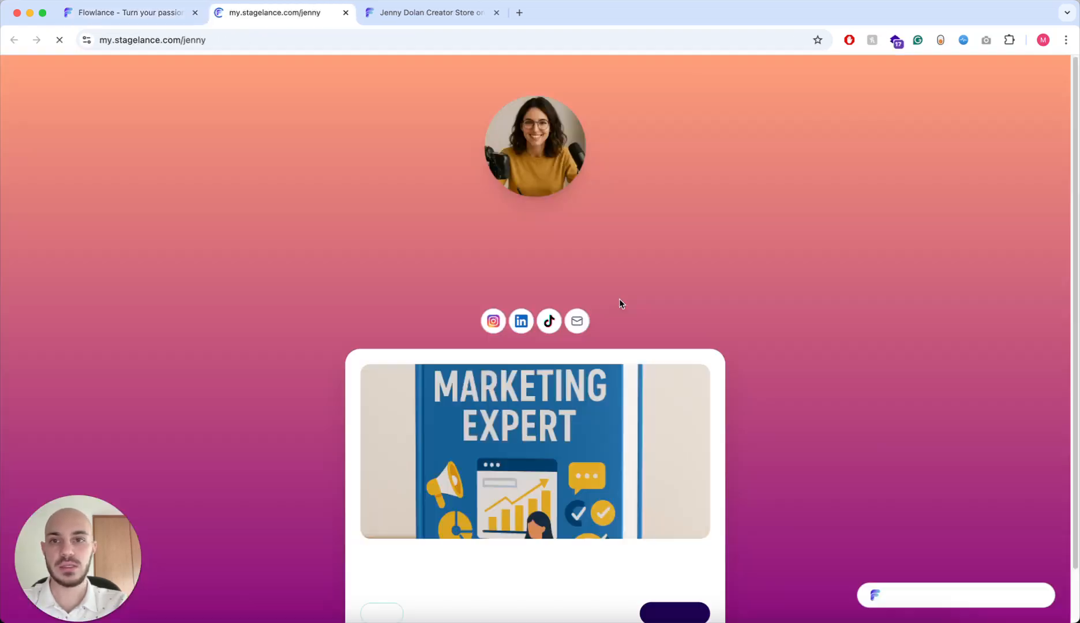
scroll(566, 313, down, 2)
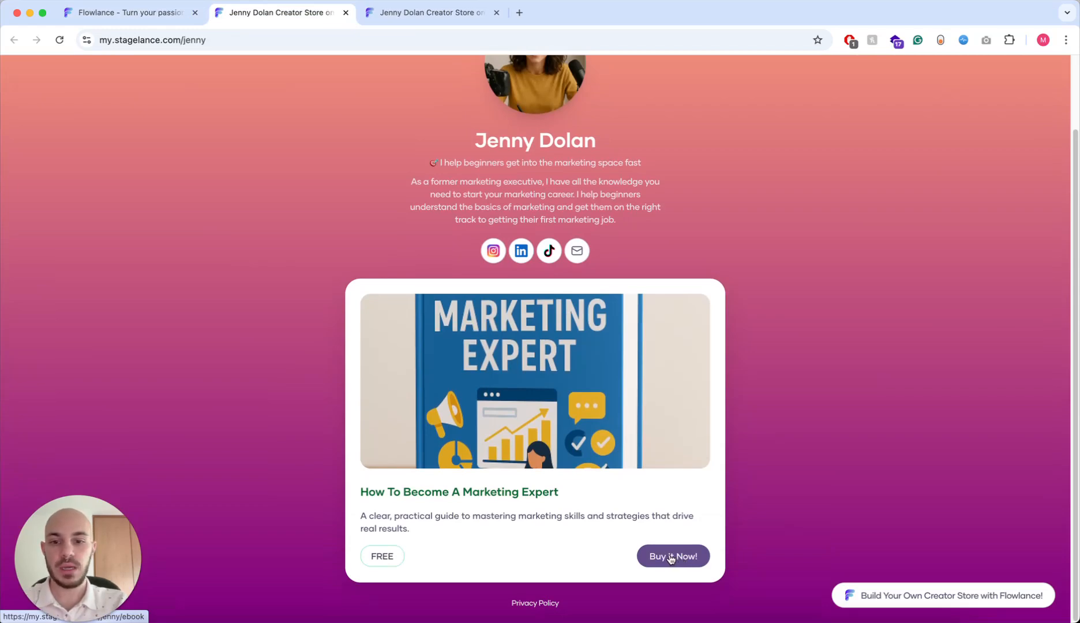
click(670, 557)
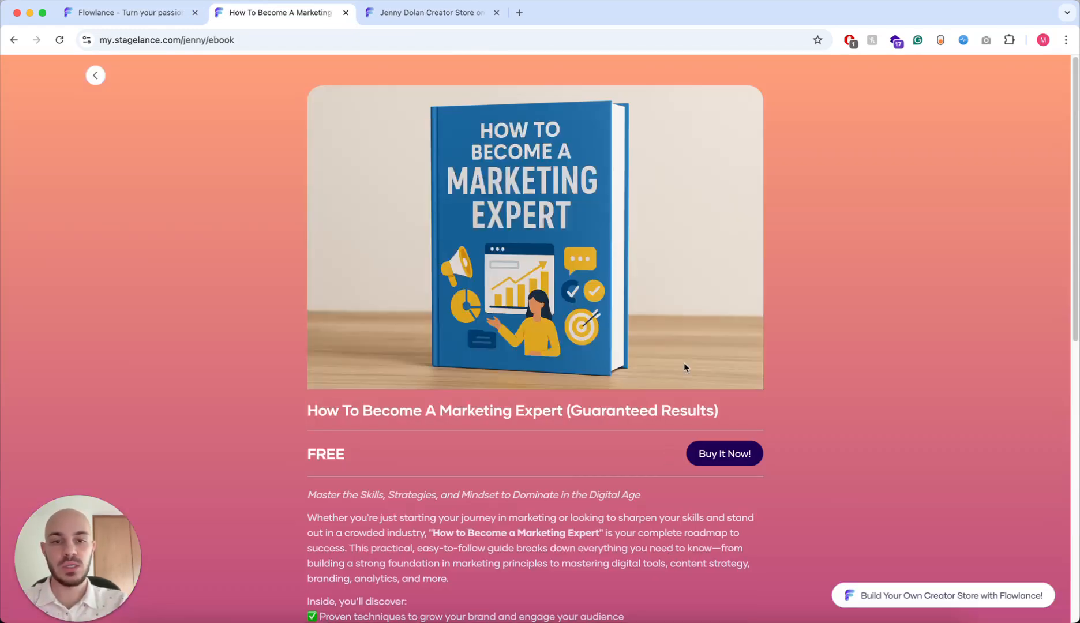
- Scroll the live /ebook page past the review, warning, order bump and FAQ to the Name field
scroll(685, 367, down, 4)
scroll(684, 361, up, 4)
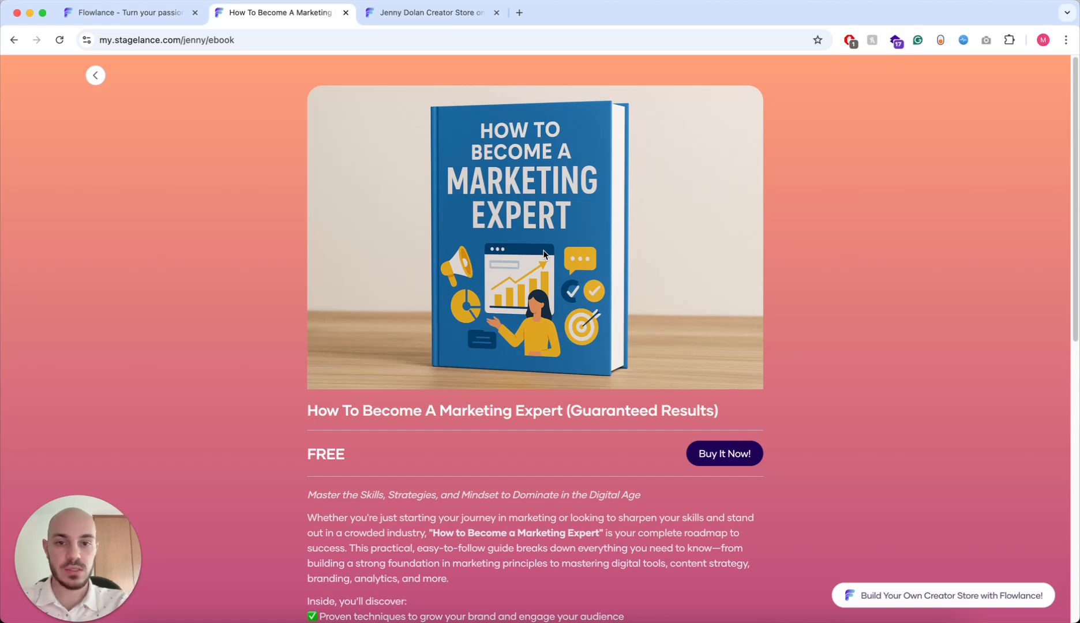
scroll(544, 254, down, 1)
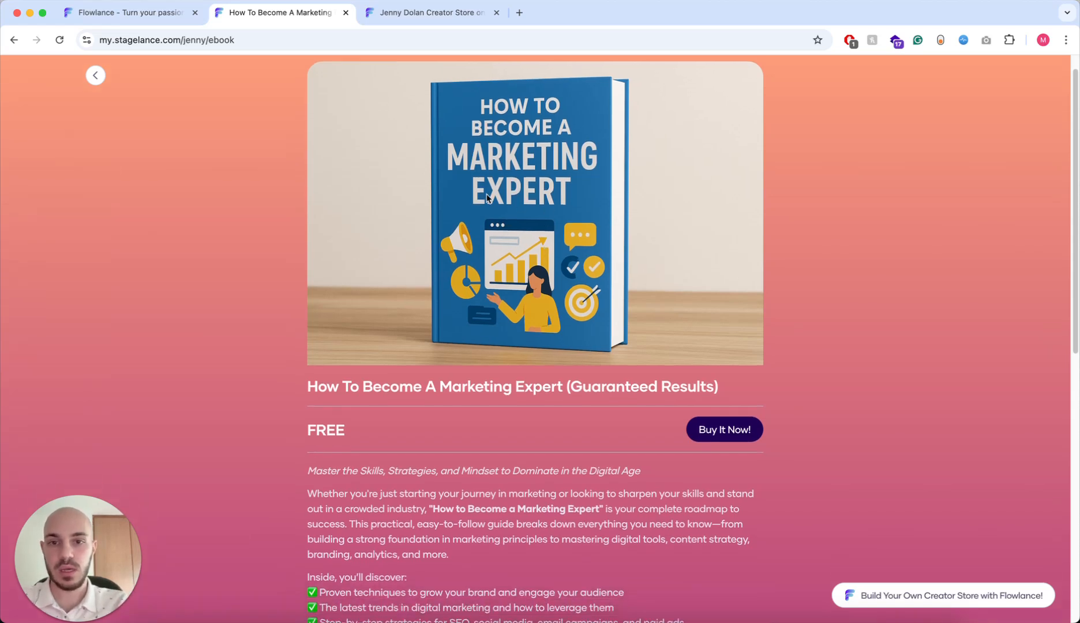
scroll(486, 198, down, 6)
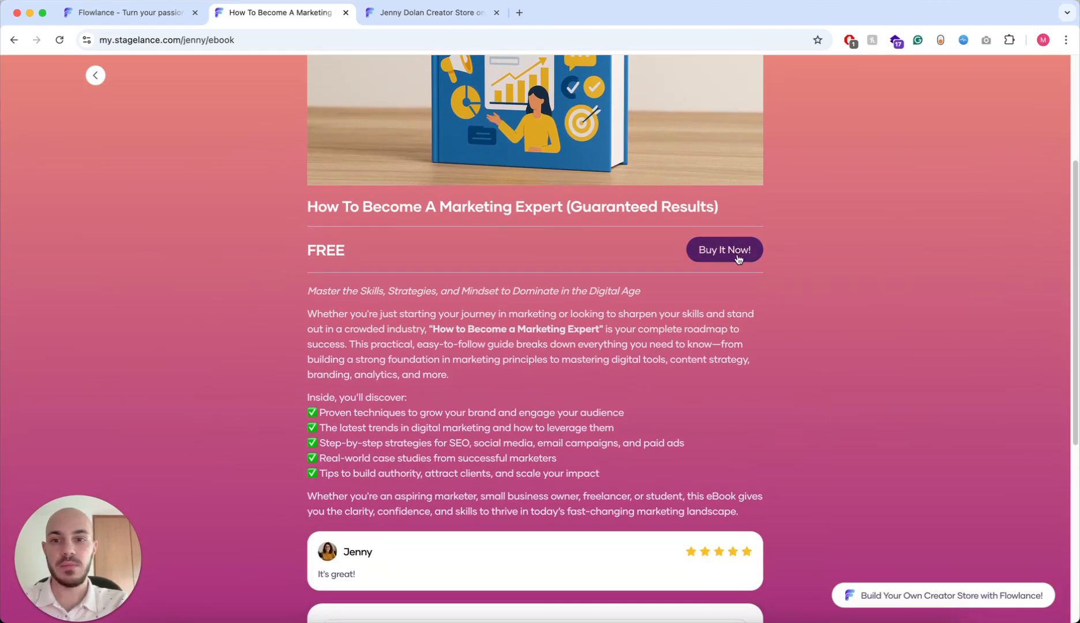
scroll(419, 345, down, 3)
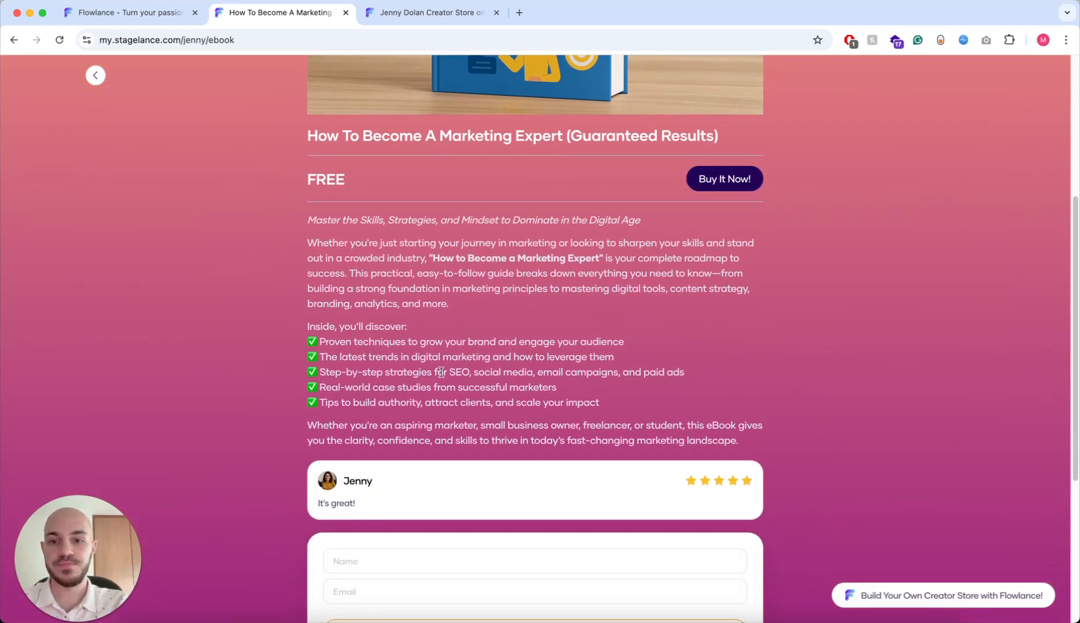
scroll(401, 387, down, 5)
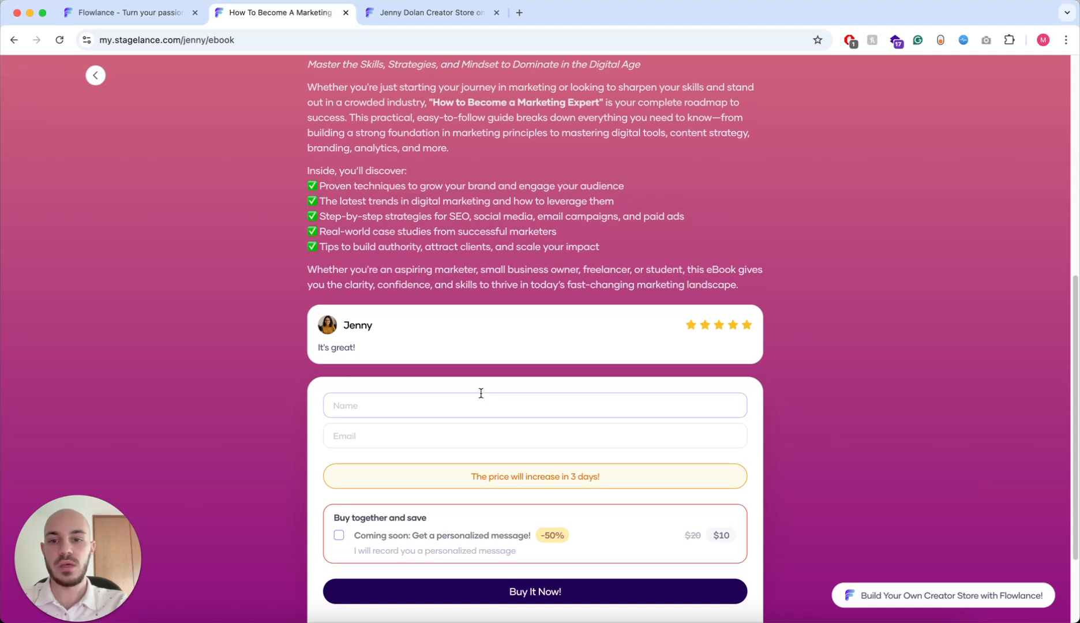
scroll(473, 385, down, 2)
click(459, 359)
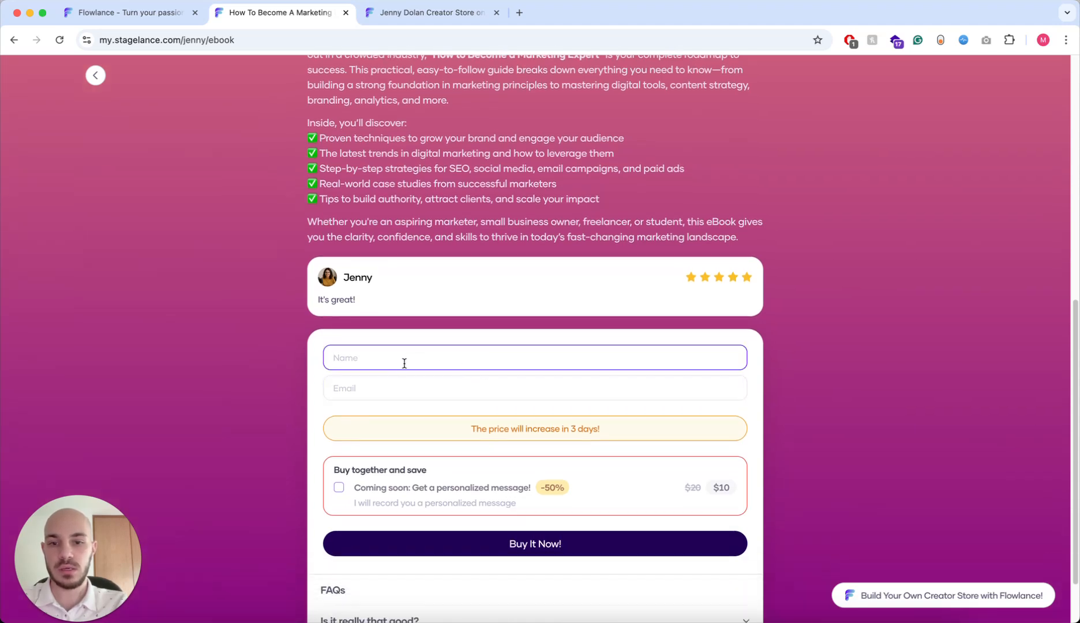
scroll(525, 506, down, 2)
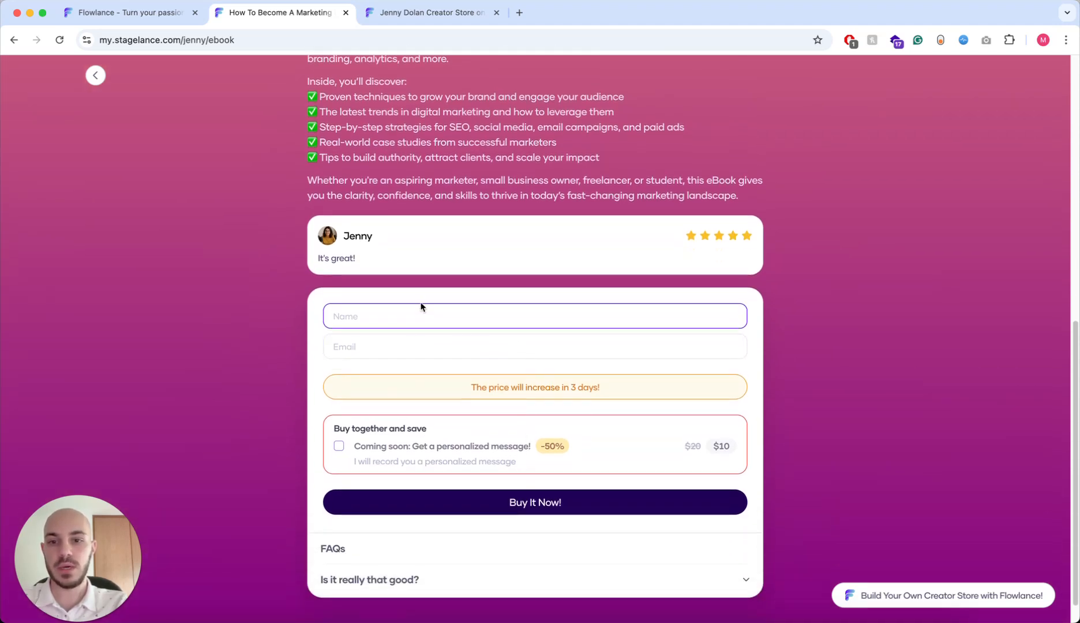
- Enter the test buyer's full name in Name and their e-mail address in Email
click(390, 342)
click(394, 316)
click(394, 346)
click(406, 318)
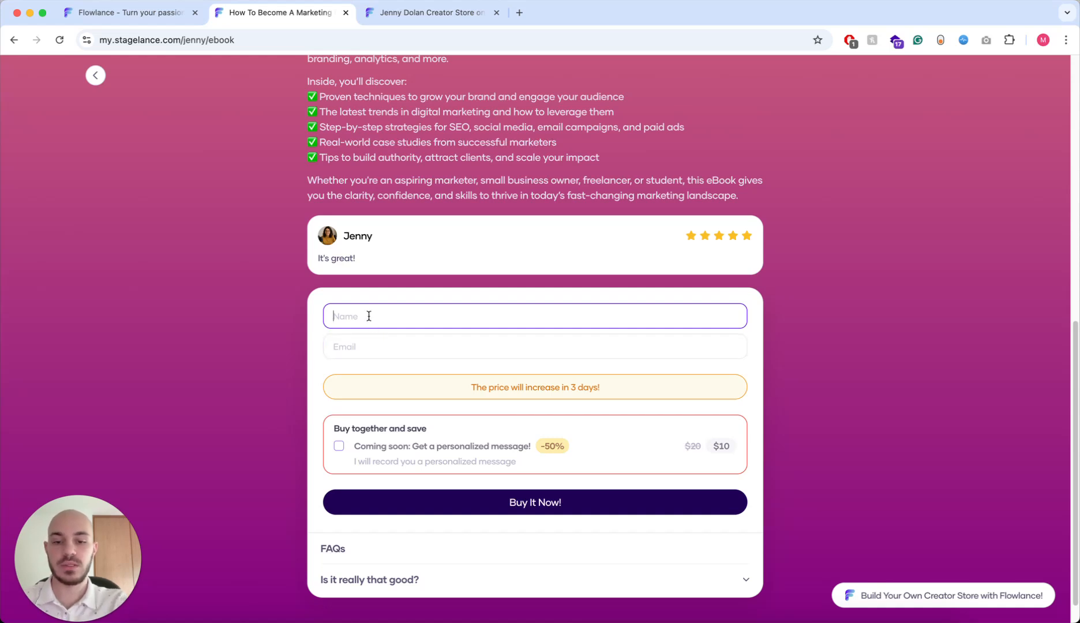
text(Martin)
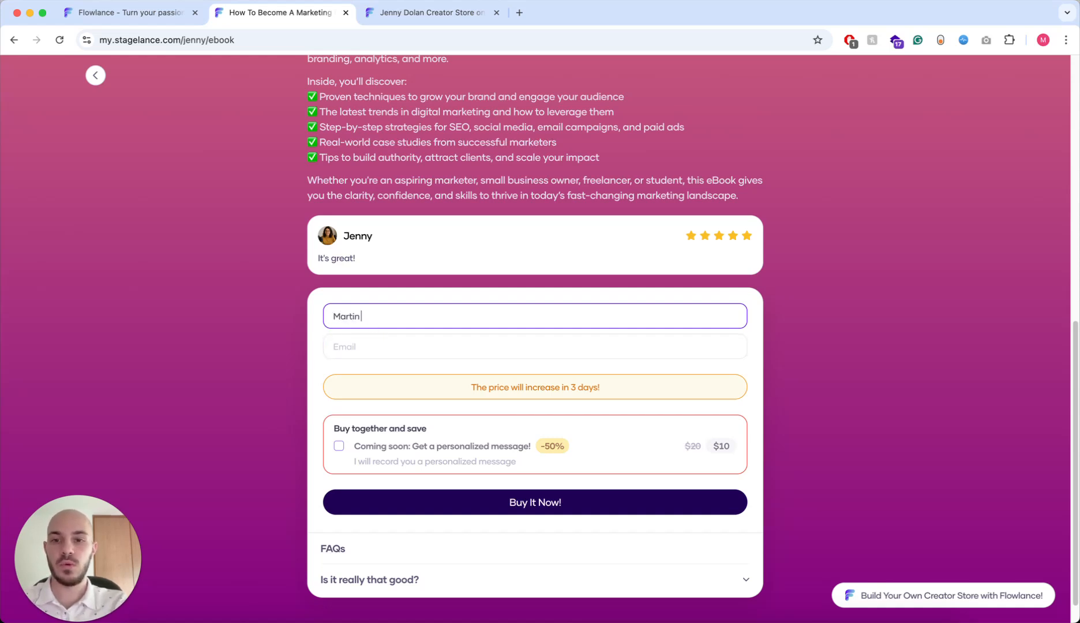
text( from Flowlance)
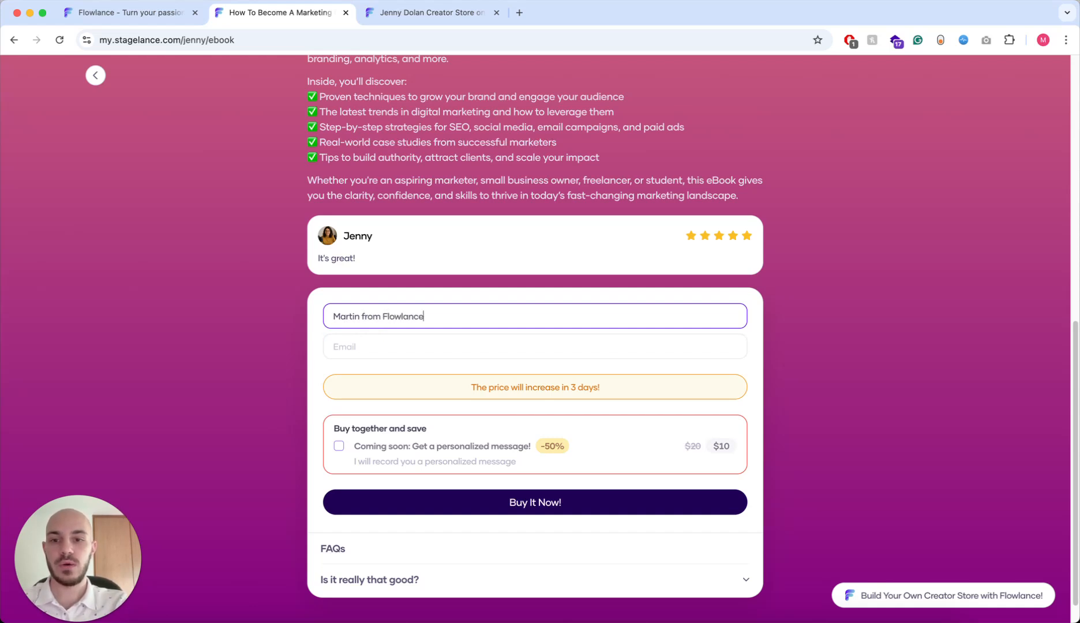
click(400, 338)
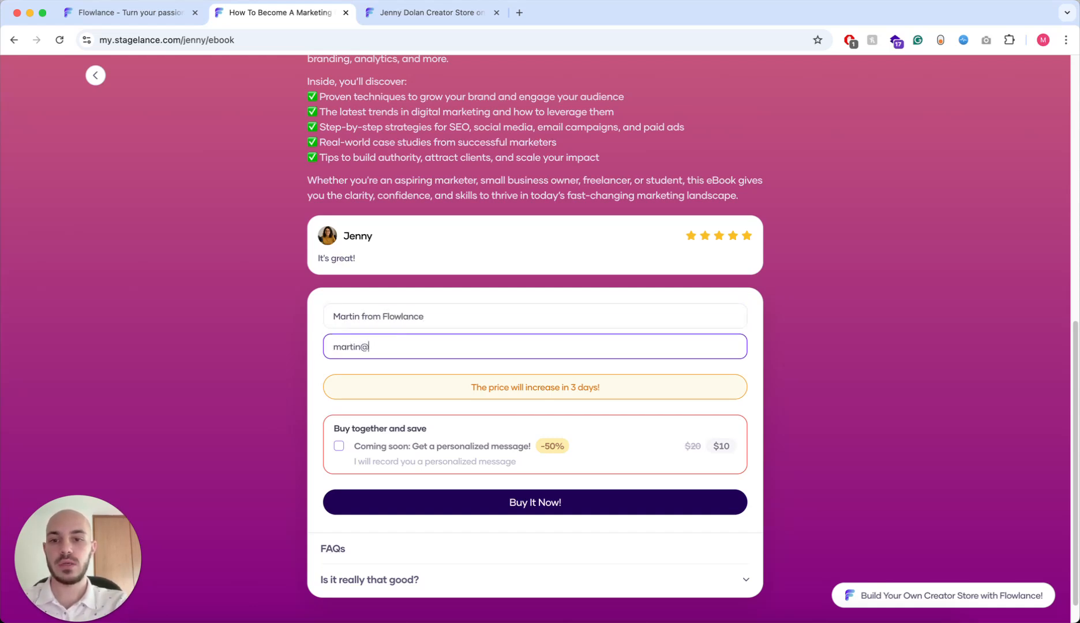
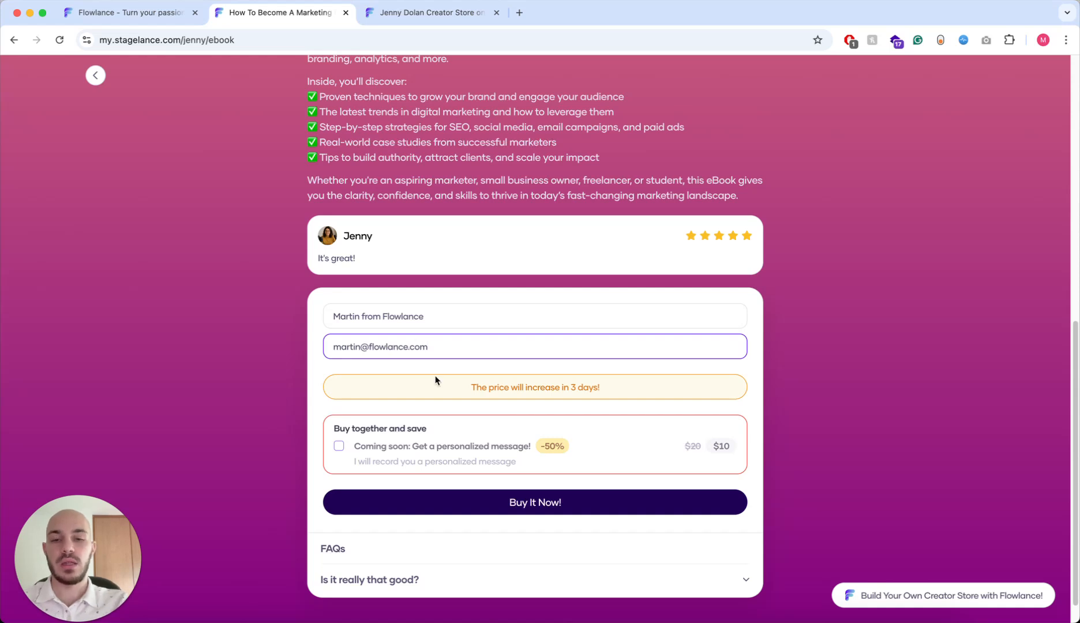
click(529, 381)
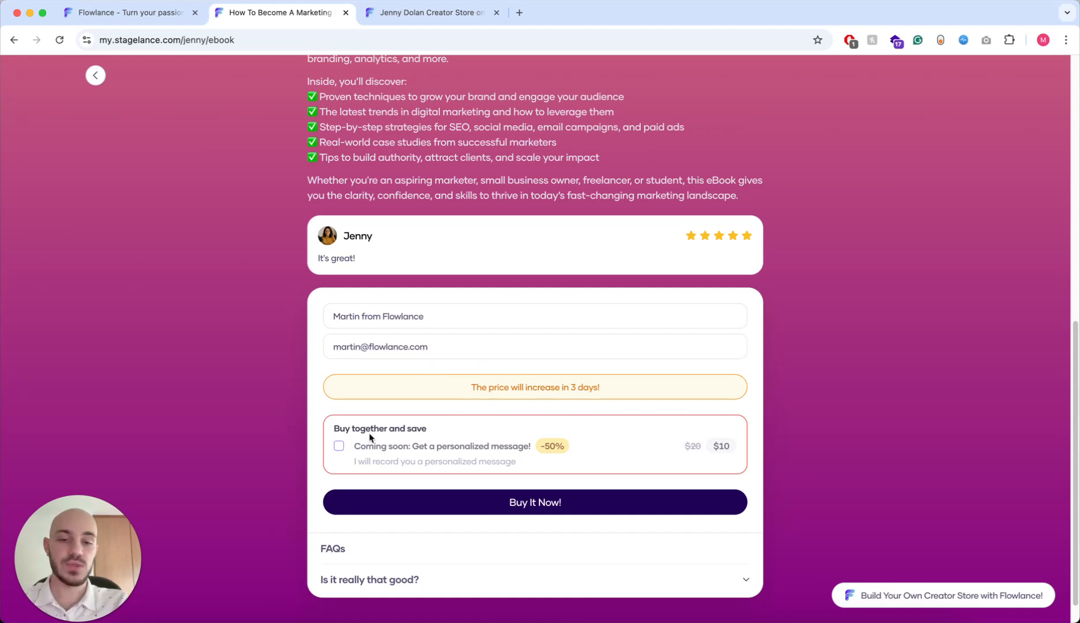
scroll(386, 411, down, 1)
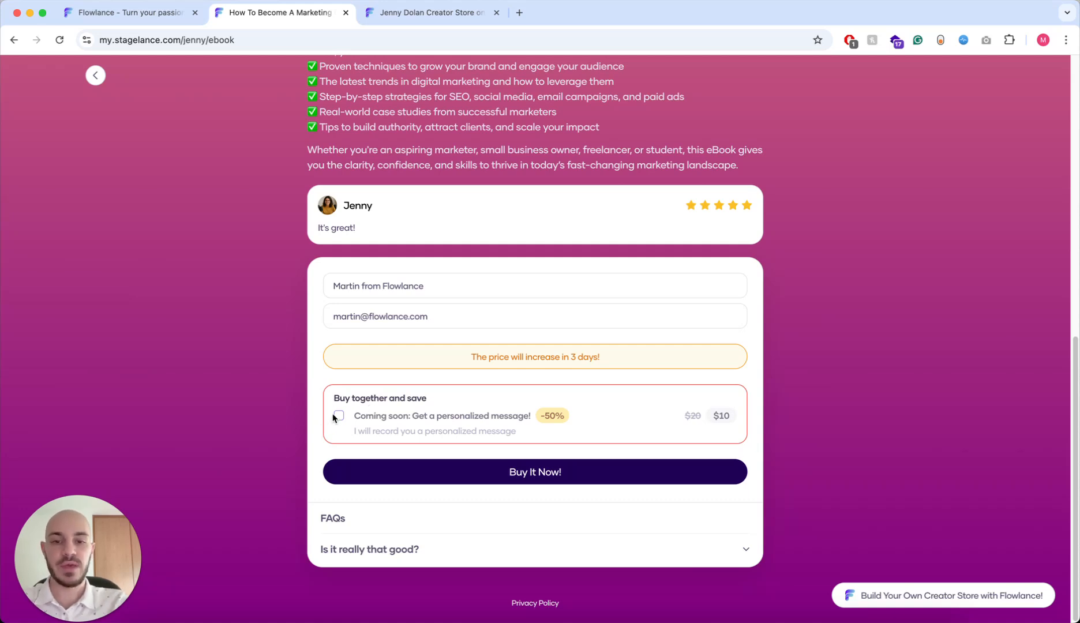
- Expand the 'Is it really that good?' FAQ, submit the free ebook order, and check the thank-you heading
click(496, 548)
click(605, 453)
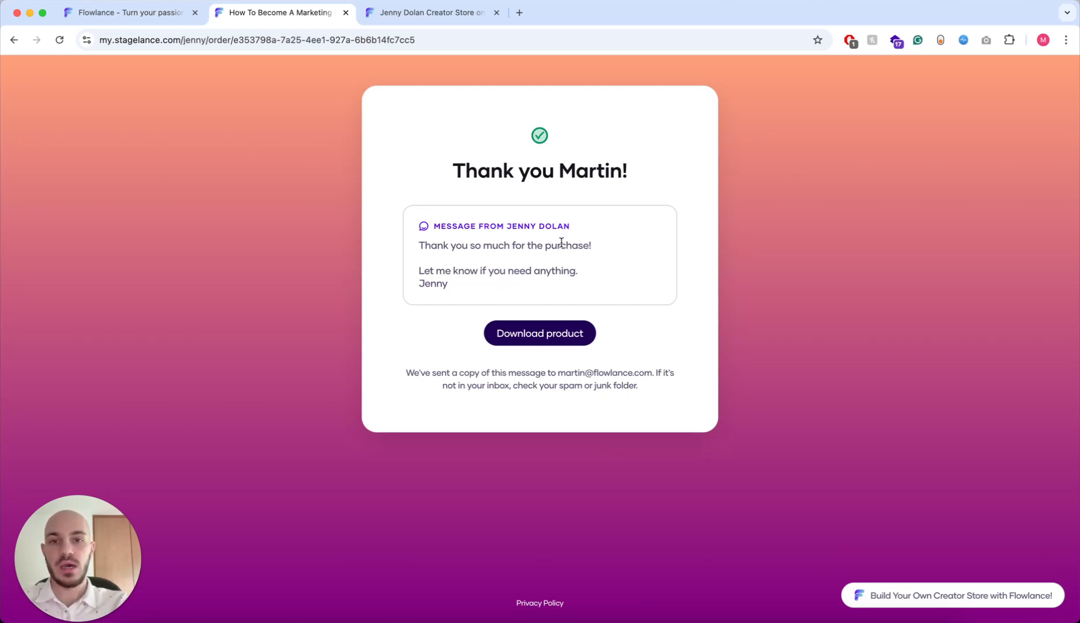
double_click(591, 170)
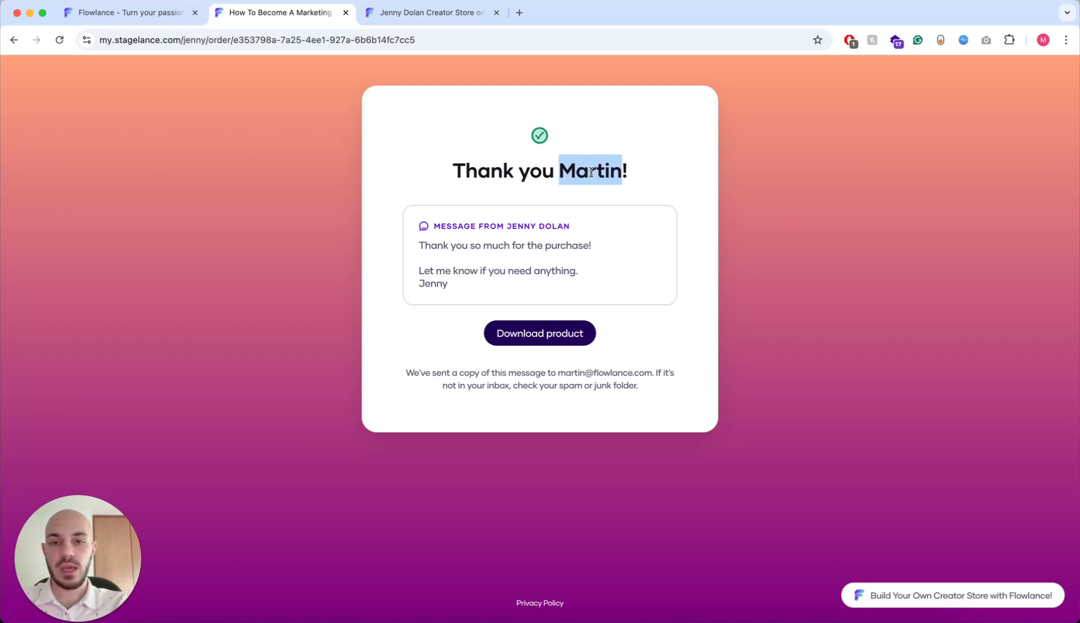
click(576, 212)
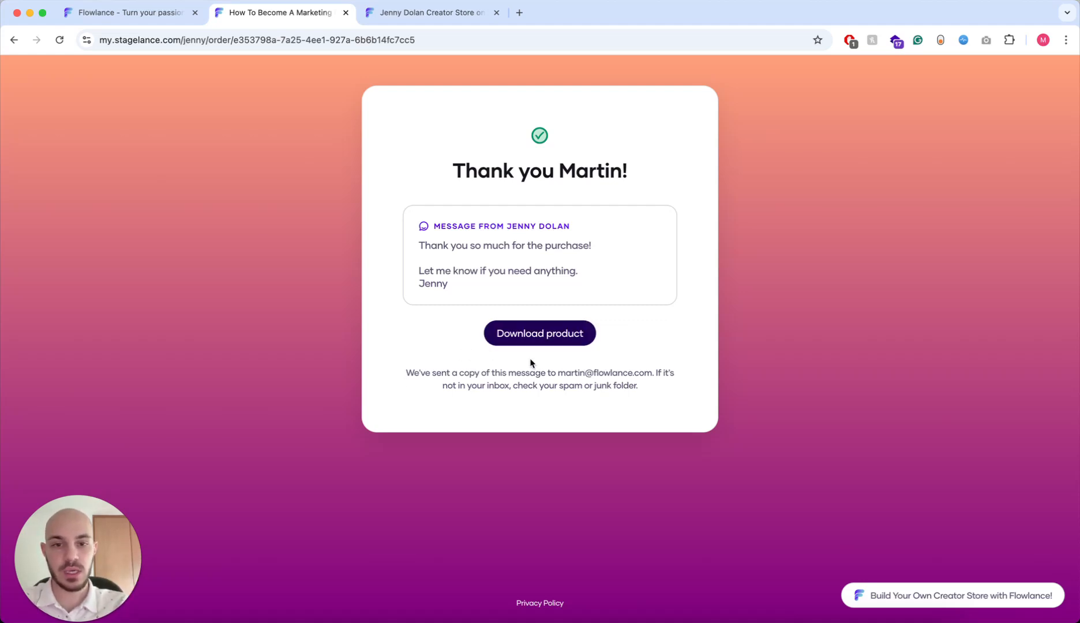
- Check the e-mail address the confirmation was sent to, then go back to the Flowlance dashboard
drag(557, 373, 652, 372)
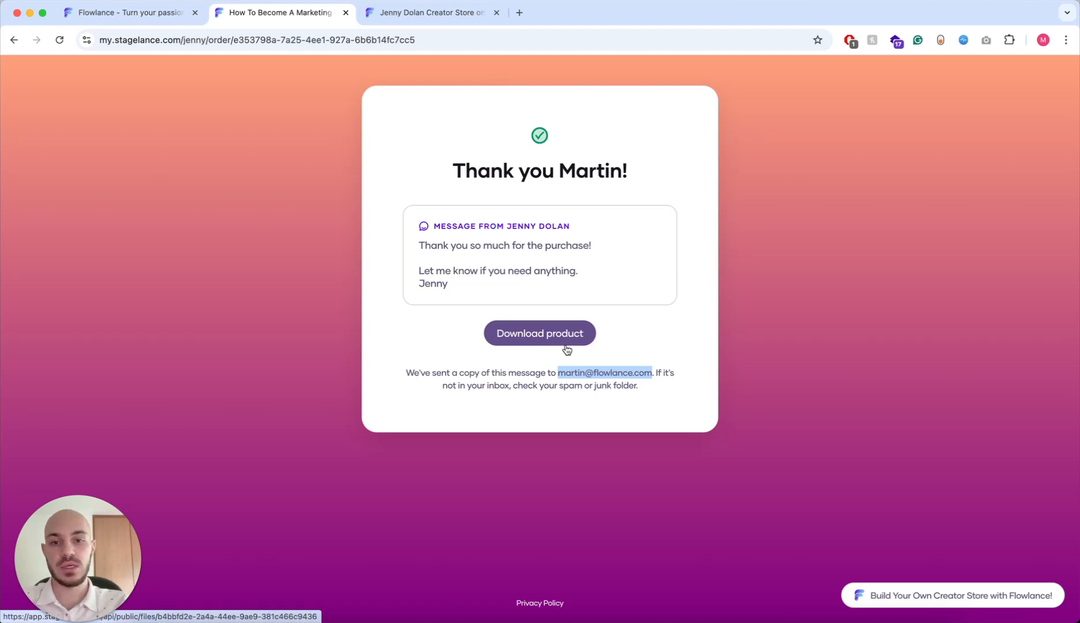
click(414, 22)
click(104, 16)
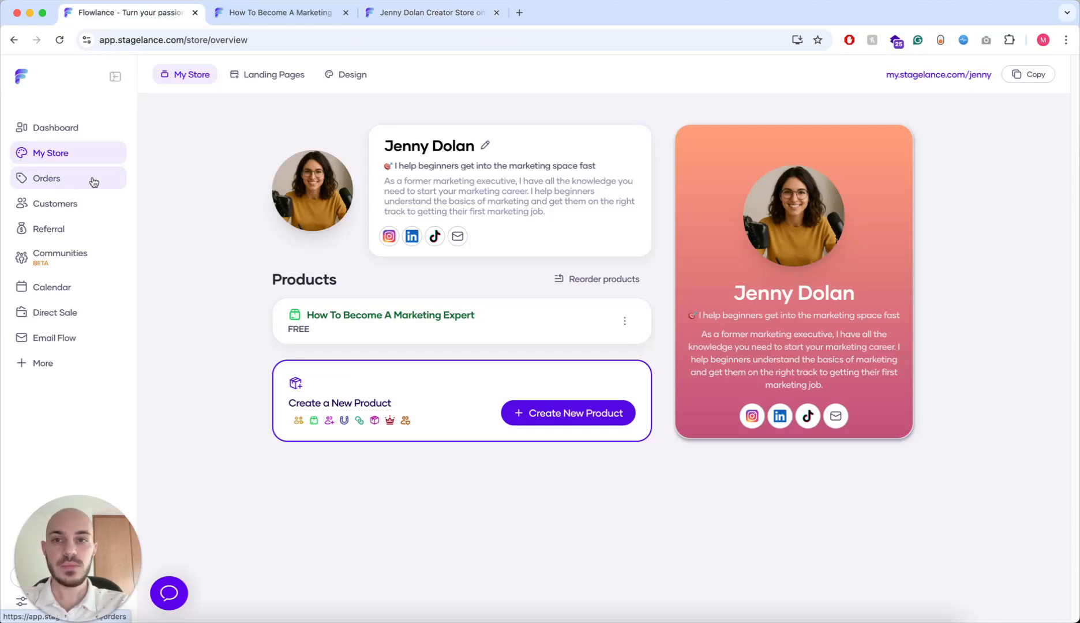
- Close the product and creator store tabs, then open the newest ebook order from Orders
click(345, 12)
click(345, 12)
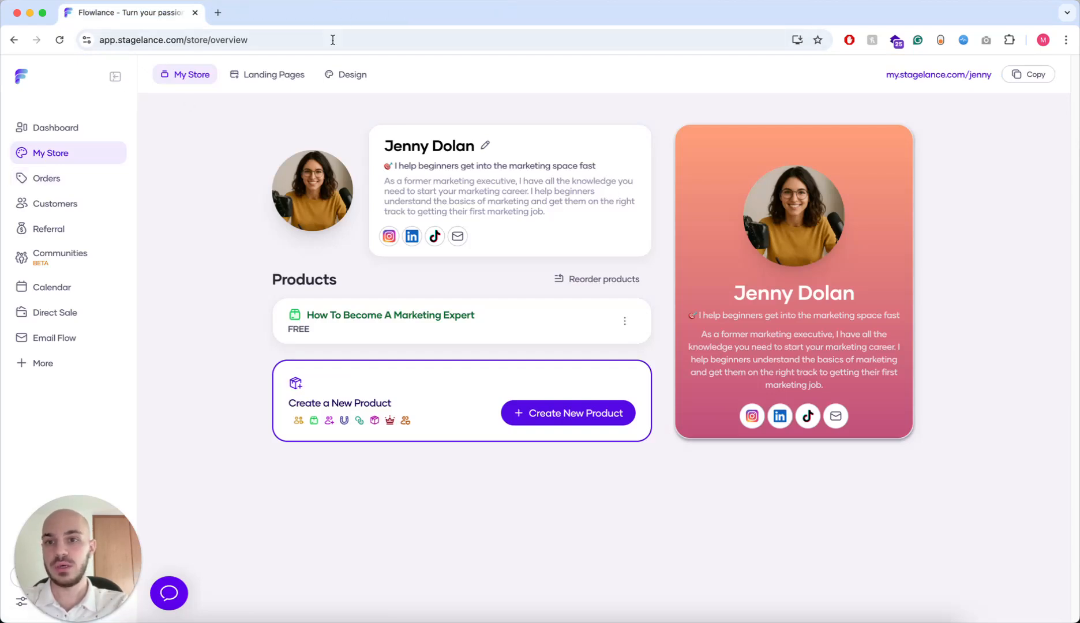
click(77, 184)
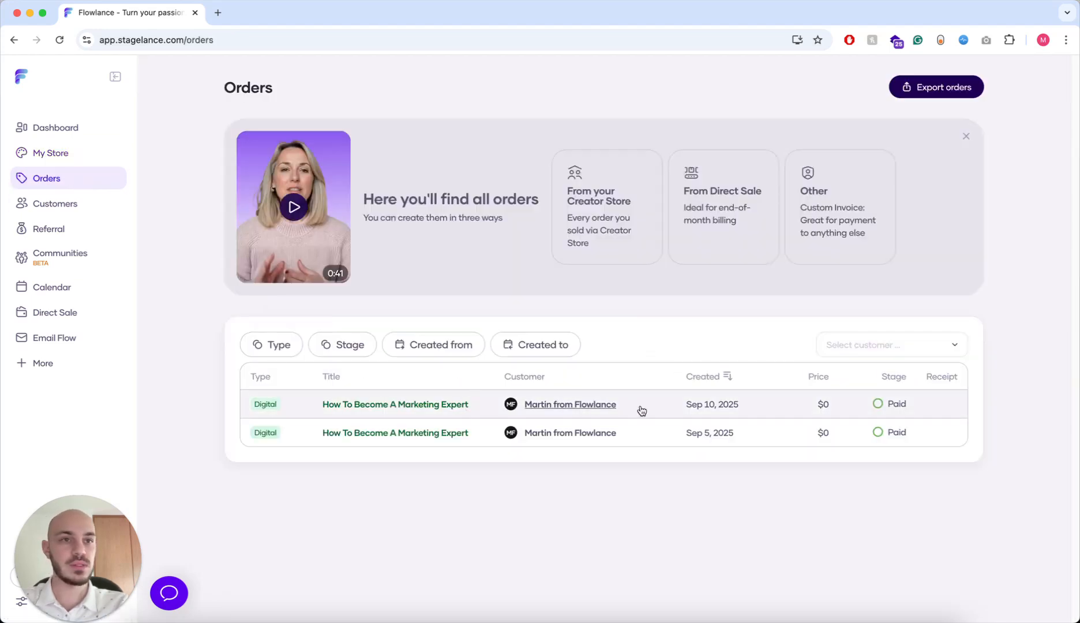
click(371, 406)
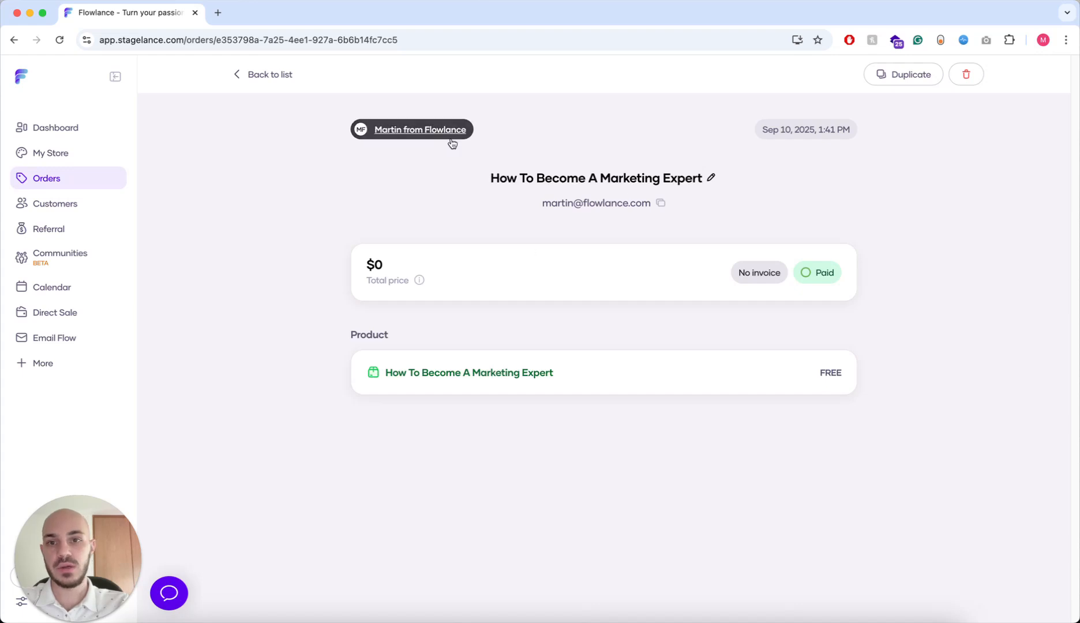
click(422, 131)
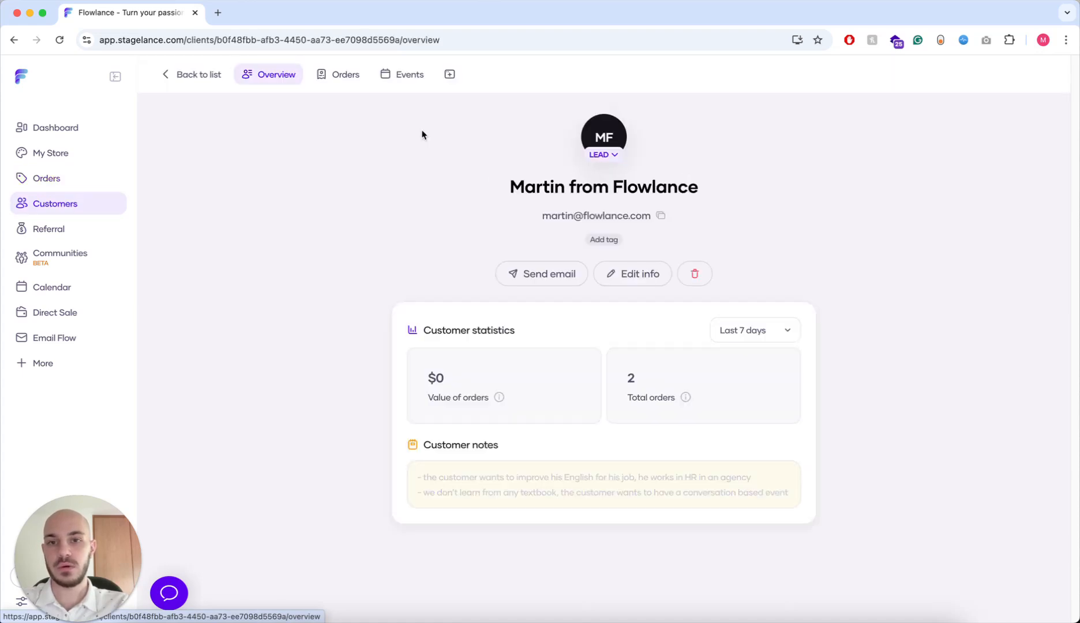
click(75, 207)
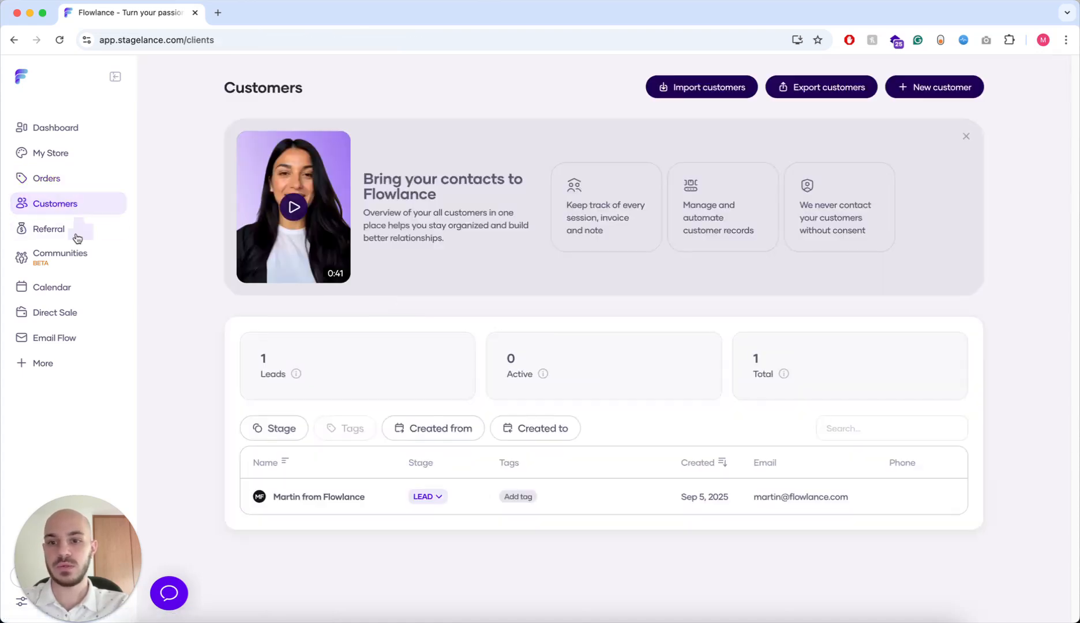
click(300, 497)
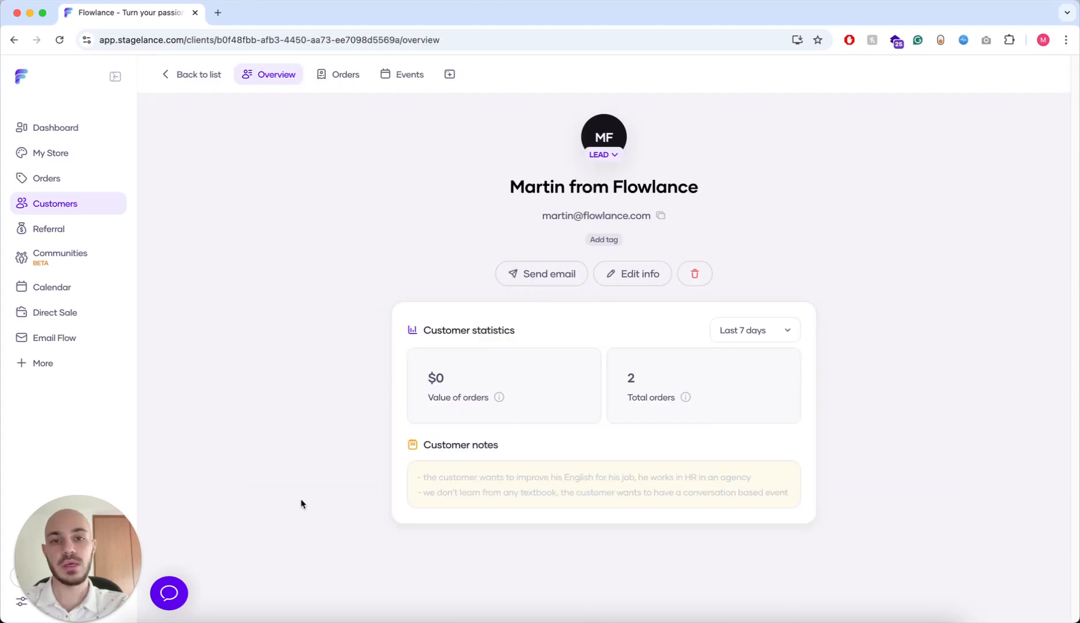
click(608, 157)
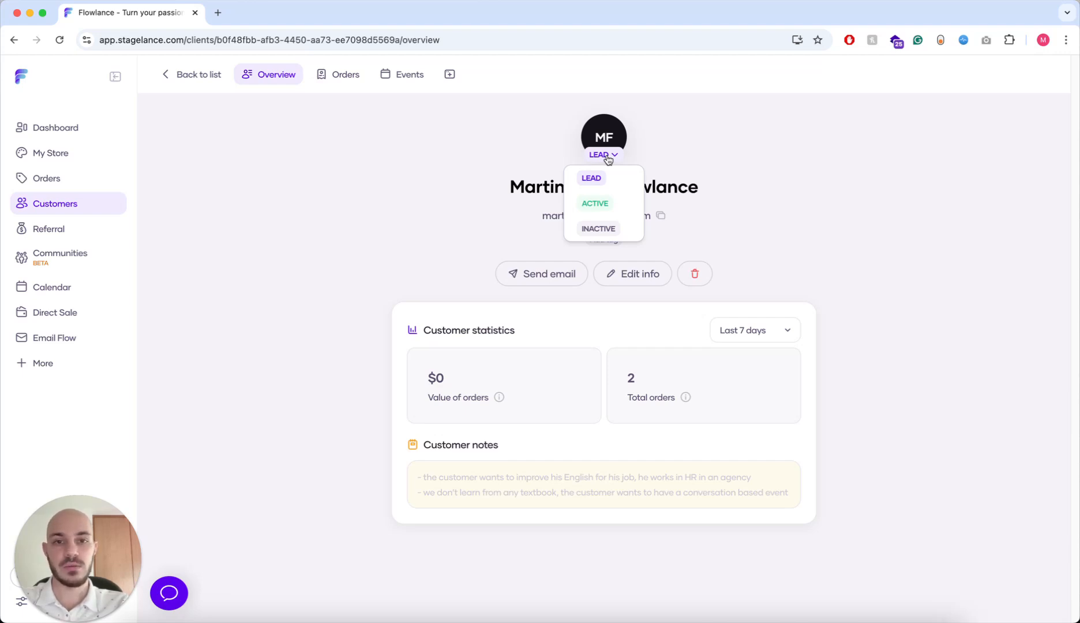
click(606, 159)
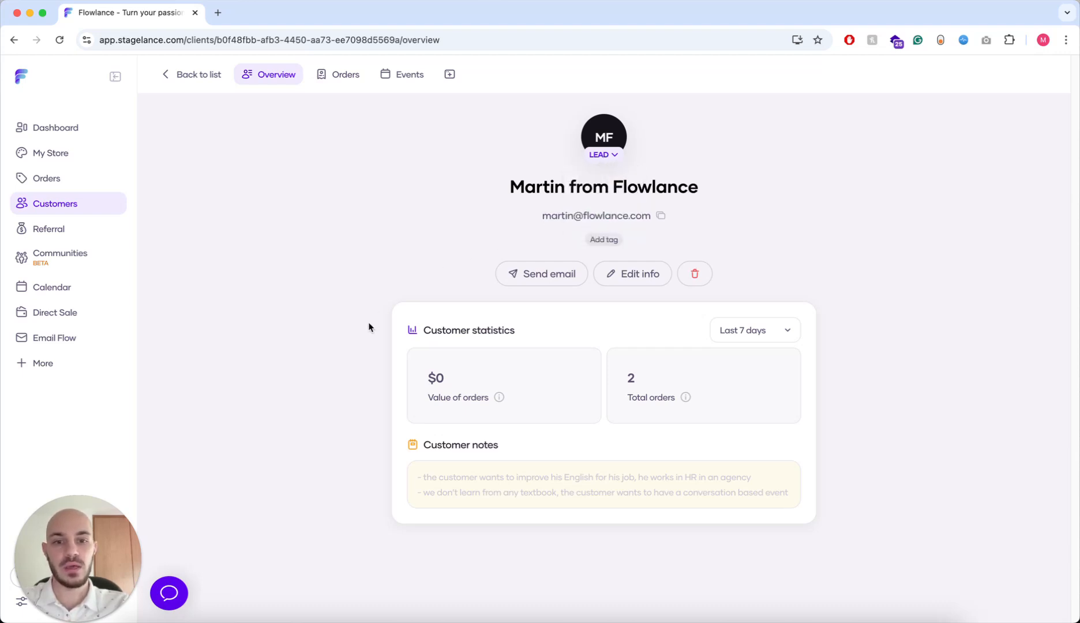
click(345, 77)
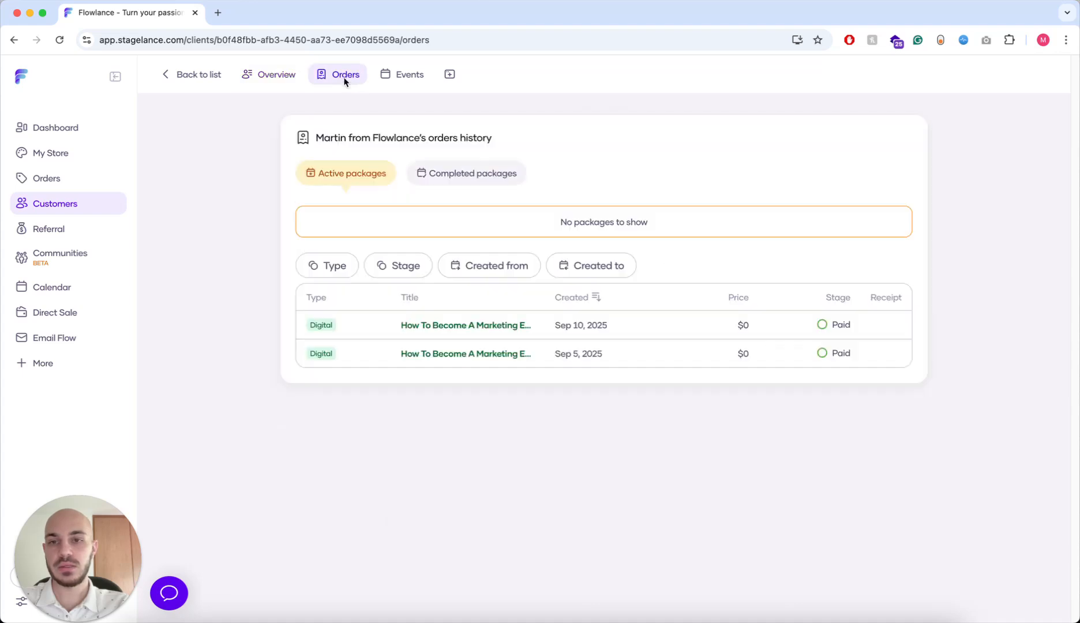
click(404, 80)
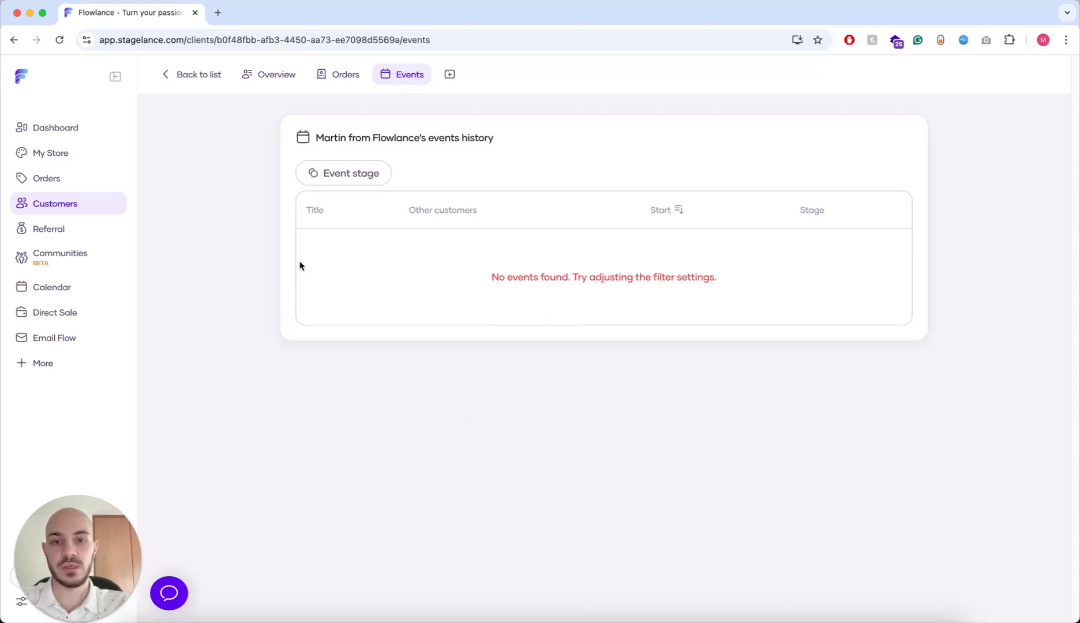
click(274, 84)
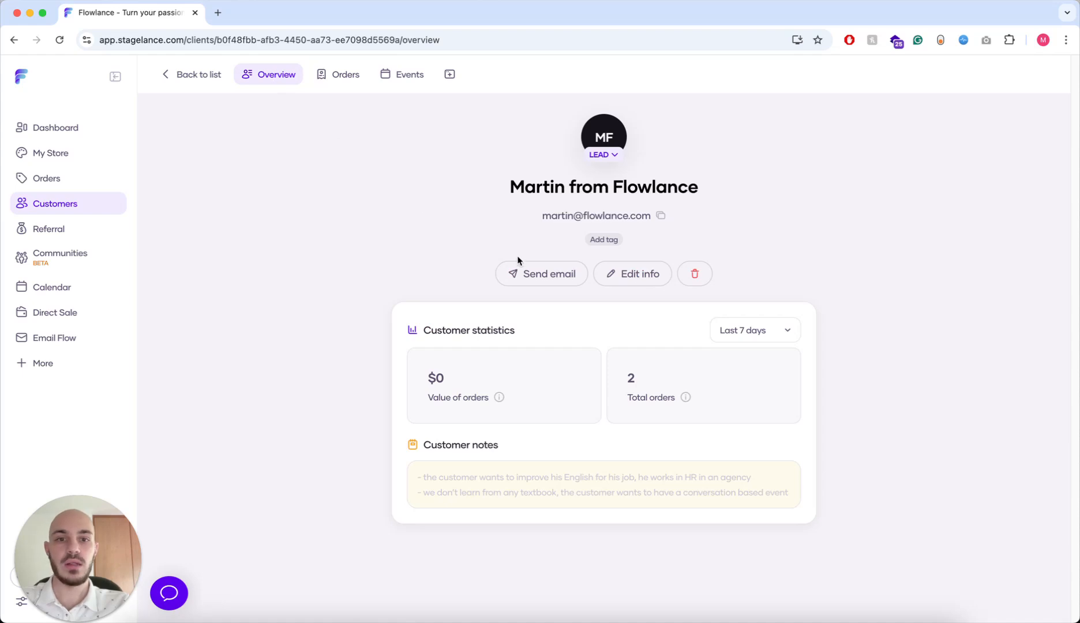
click(614, 242)
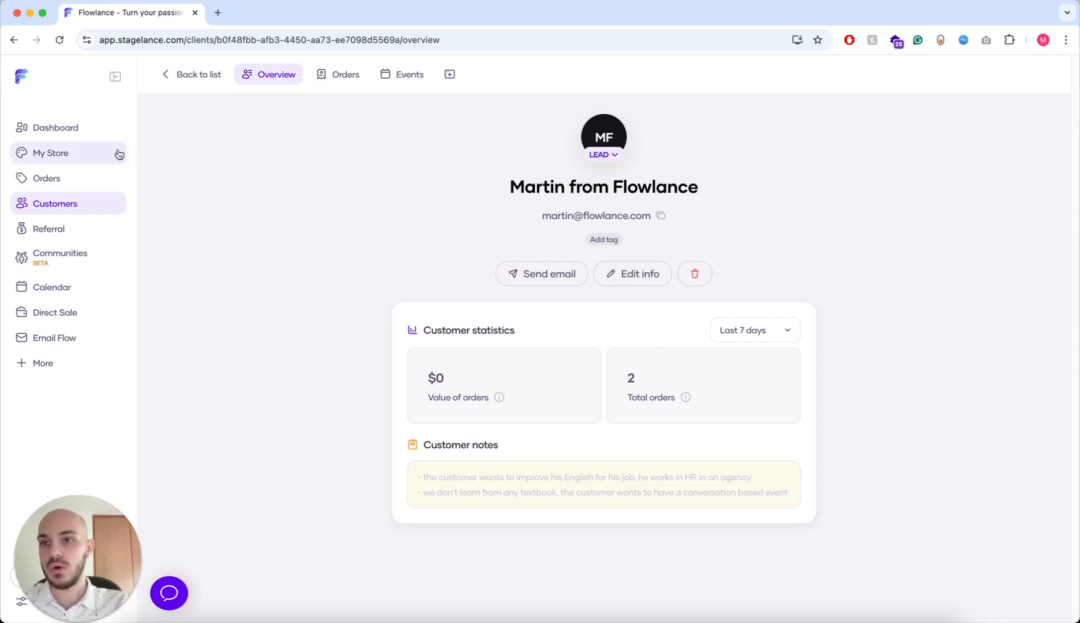
- Go back to My Store, where How To Become A Marketing Expert is listed as FREE
click(75, 130)
click(92, 152)
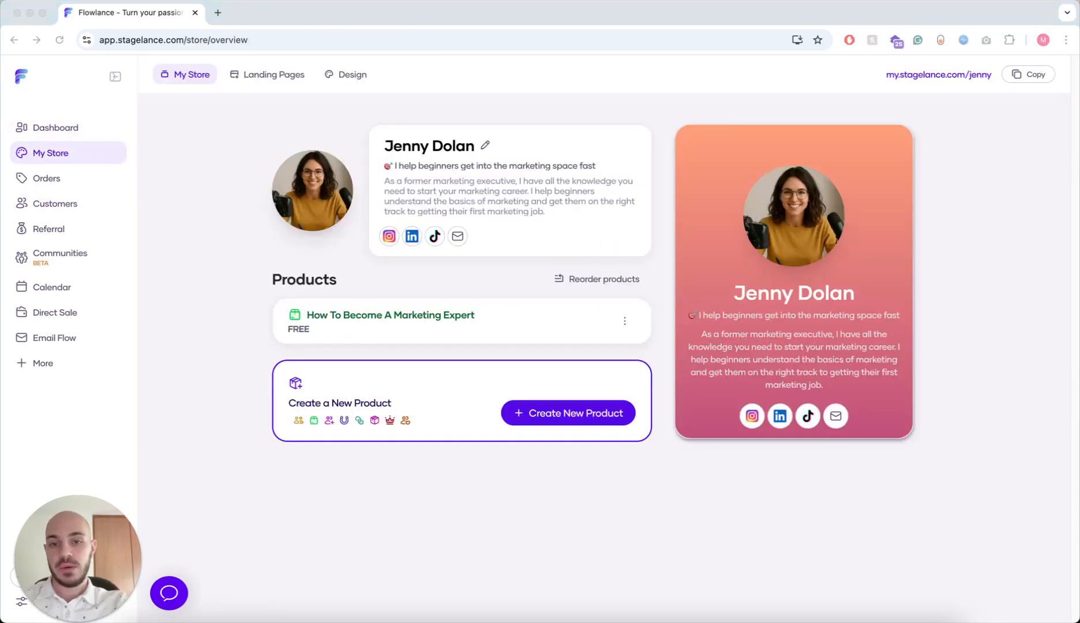